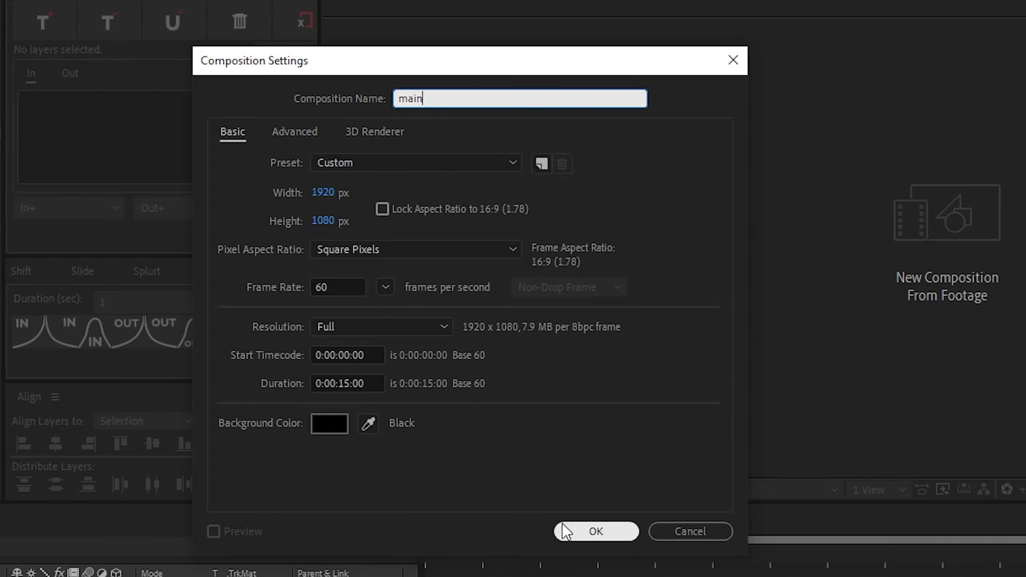
# Create a 1920 × 1080 composition named main at 60 frames per second with a 15-second duration
pyautogui.click(588, 530)
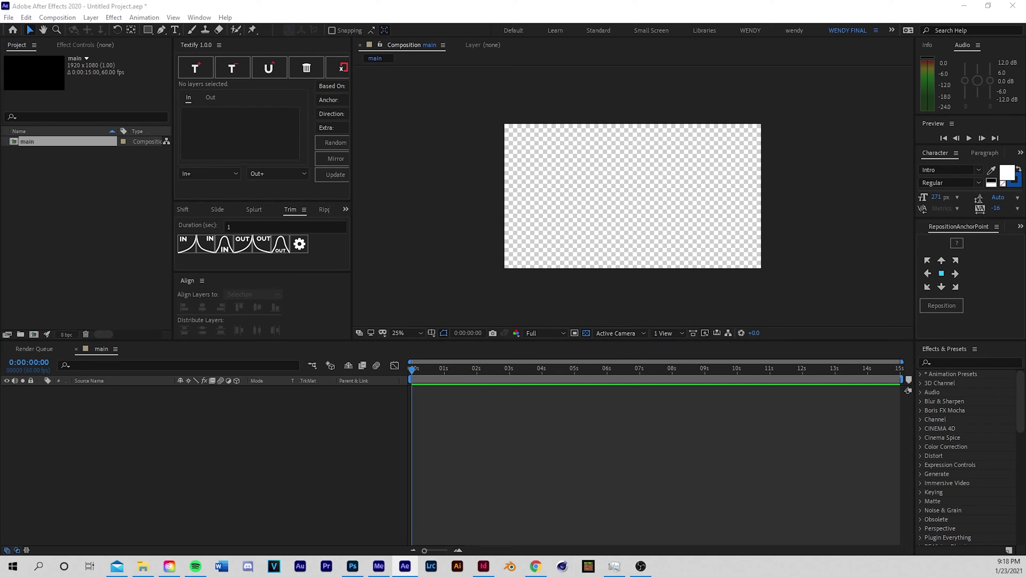
# Add a composition-sized solid layer filled with blue 0084FF to the main composition
pyautogui.click(497, 454)
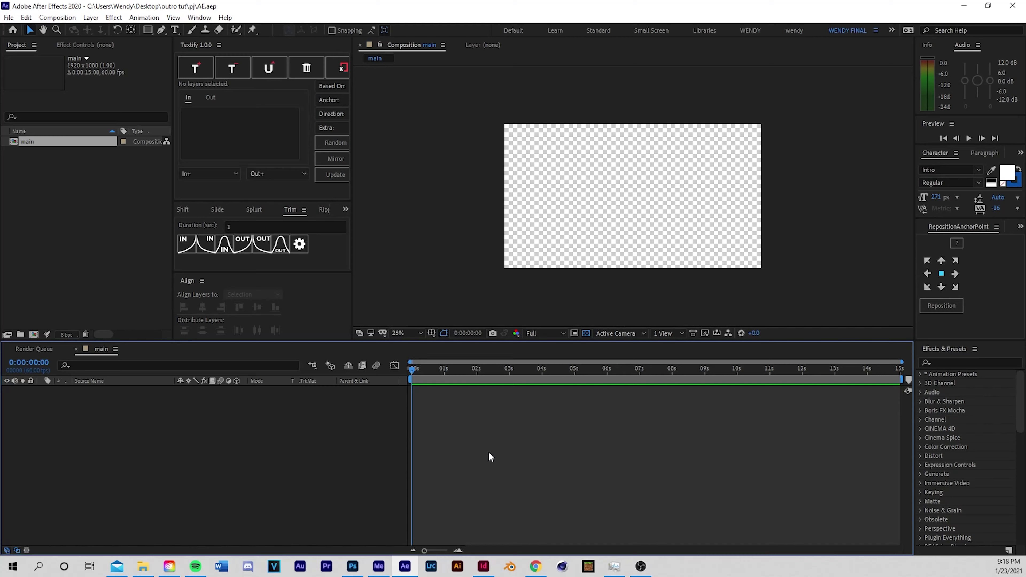
pyautogui.rightClick(485, 442)
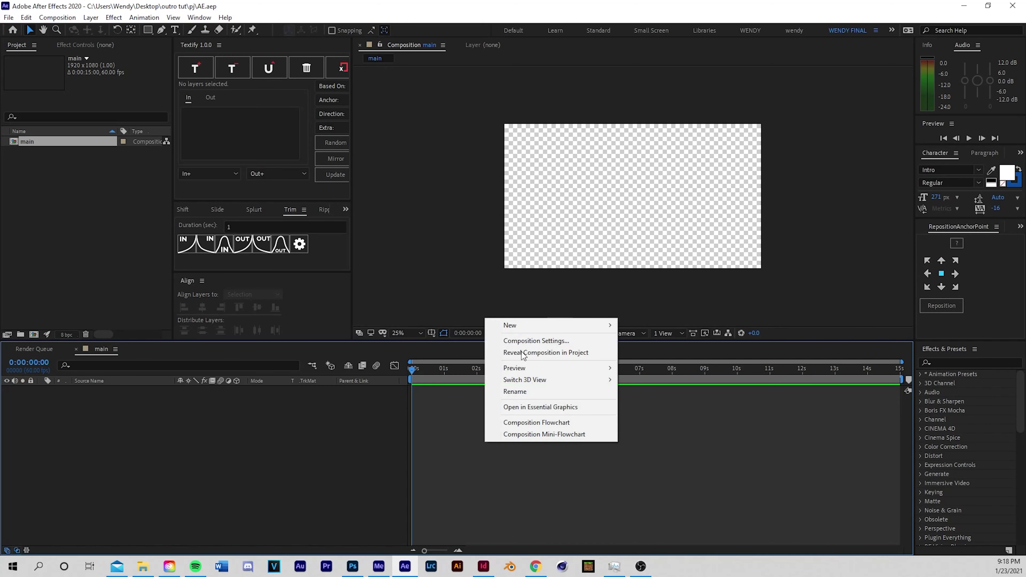
pyautogui.moveTo(528, 321)
pyautogui.click(459, 511)
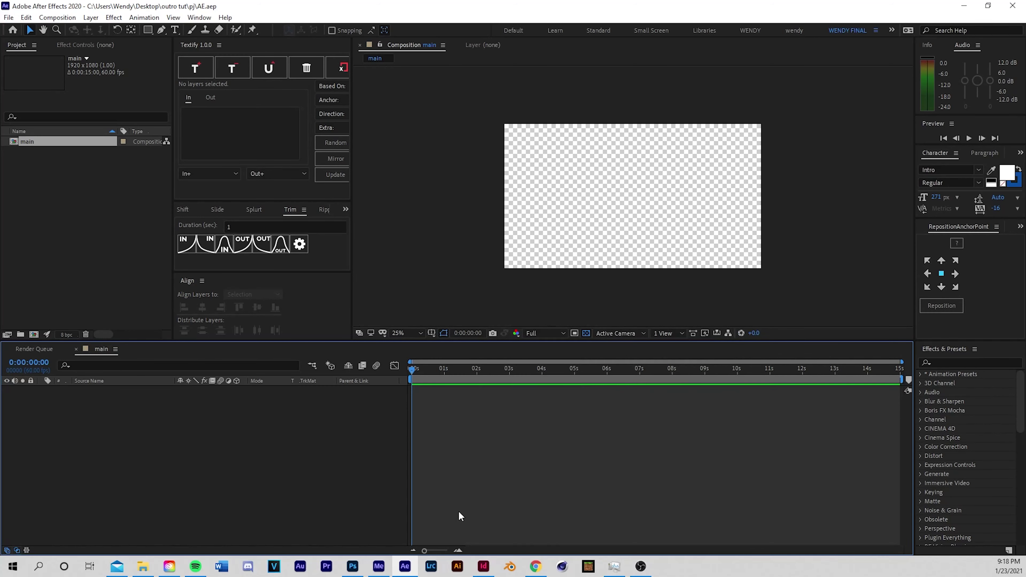
pyautogui.rightClick(458, 343)
pyautogui.moveTo(496, 351)
pyautogui.click(646, 378)
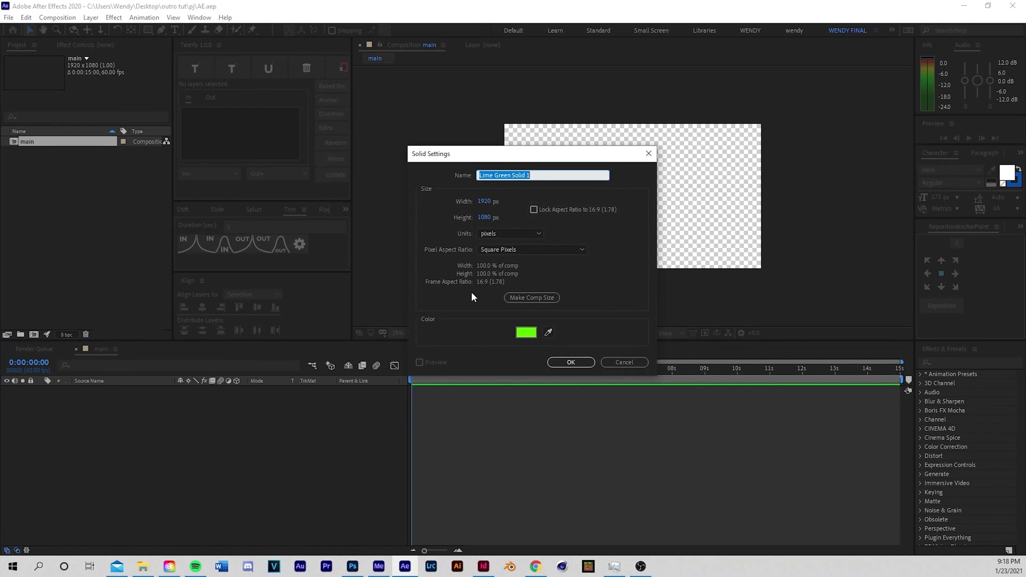
pyautogui.click(525, 334)
pyautogui.moveTo(409, 242)
pyautogui.mouseDown()
pyautogui.moveTo(410, 250)
pyautogui.moveTo(419, 242)
pyautogui.mouseUp()
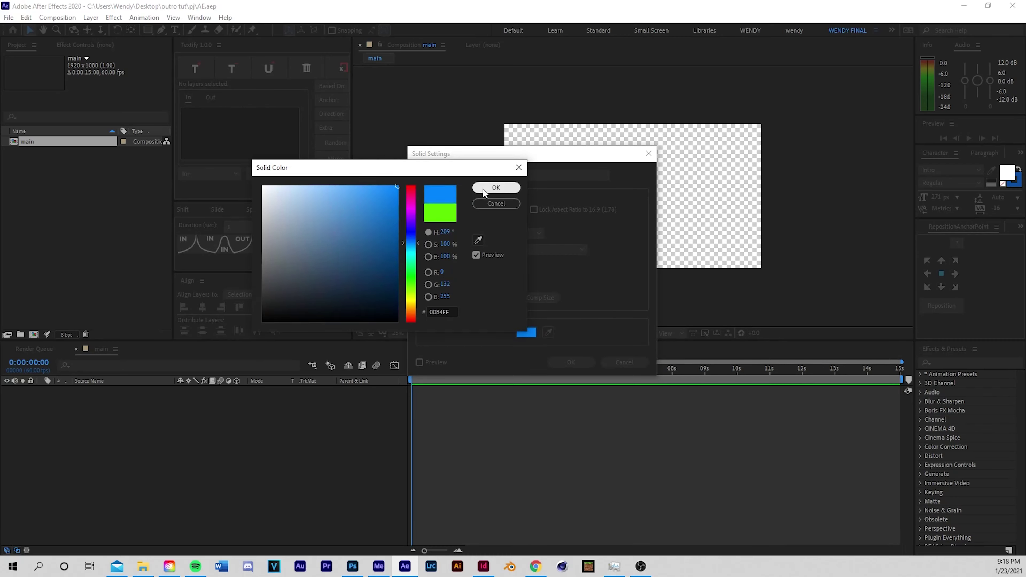
pyautogui.click(496, 188)
pyautogui.click(571, 362)
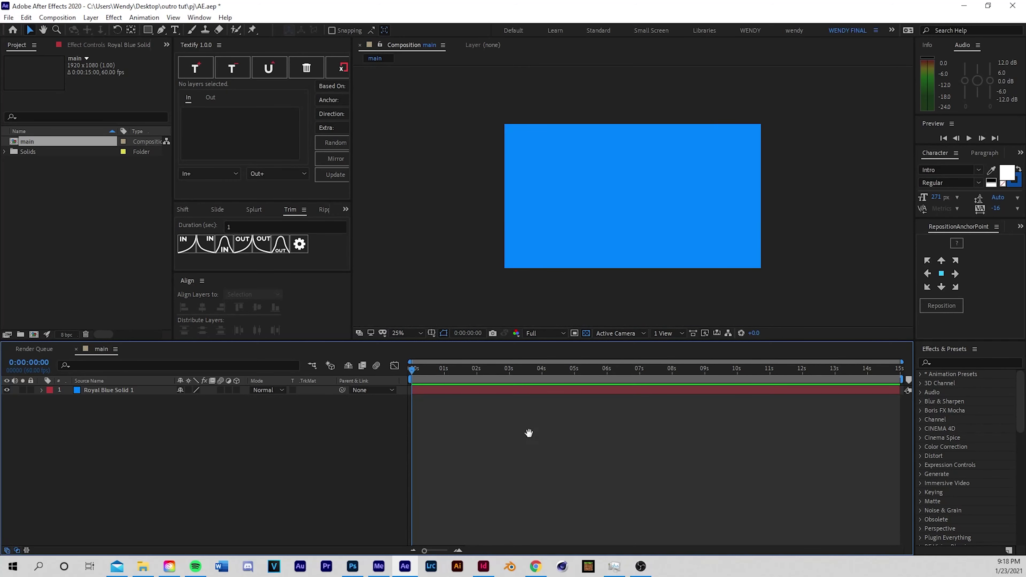
# Draw a small white circle with the Ellipse tool in the upper-left part of the composition
pyautogui.click(443, 333)
pyautogui.click(149, 29)
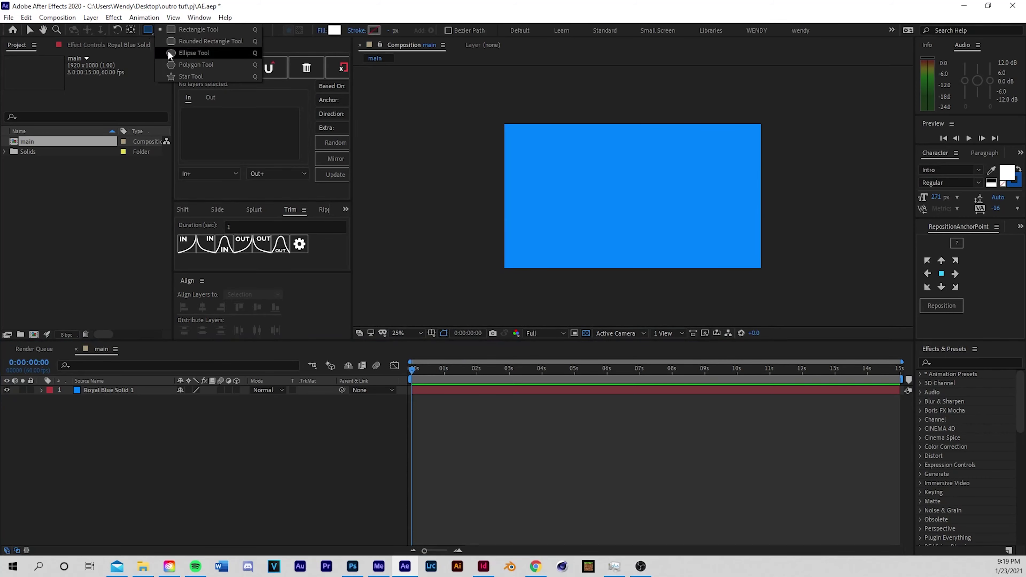
pyautogui.click(190, 53)
pyautogui.moveTo(540, 180); pyautogui.dragTo(554, 163)
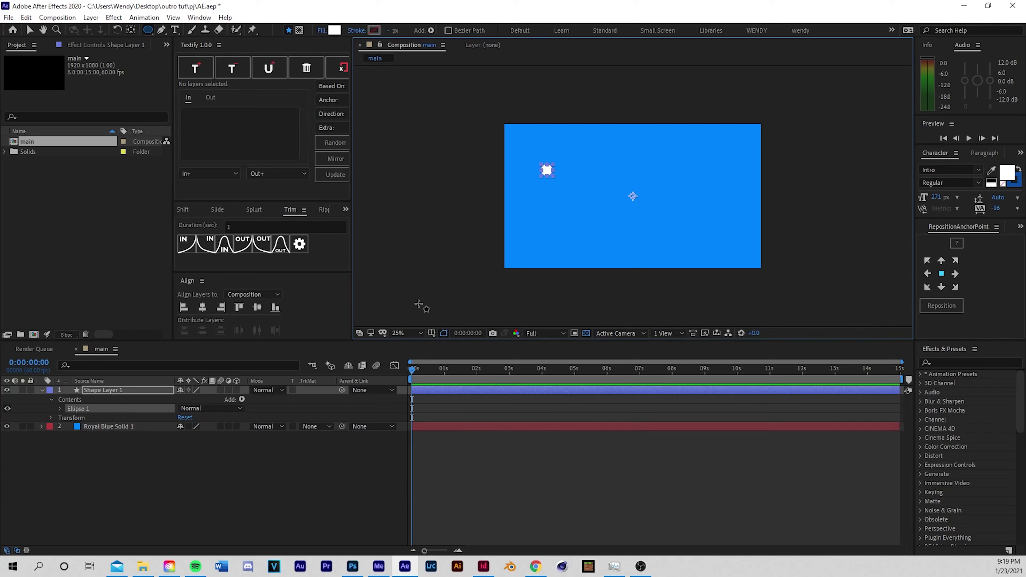
# Center the circle layer's anchor point in its content, deselect it, and move the current time to 0:00:00:29
pyautogui.click(91, 18)
pyautogui.moveTo(104, 144)
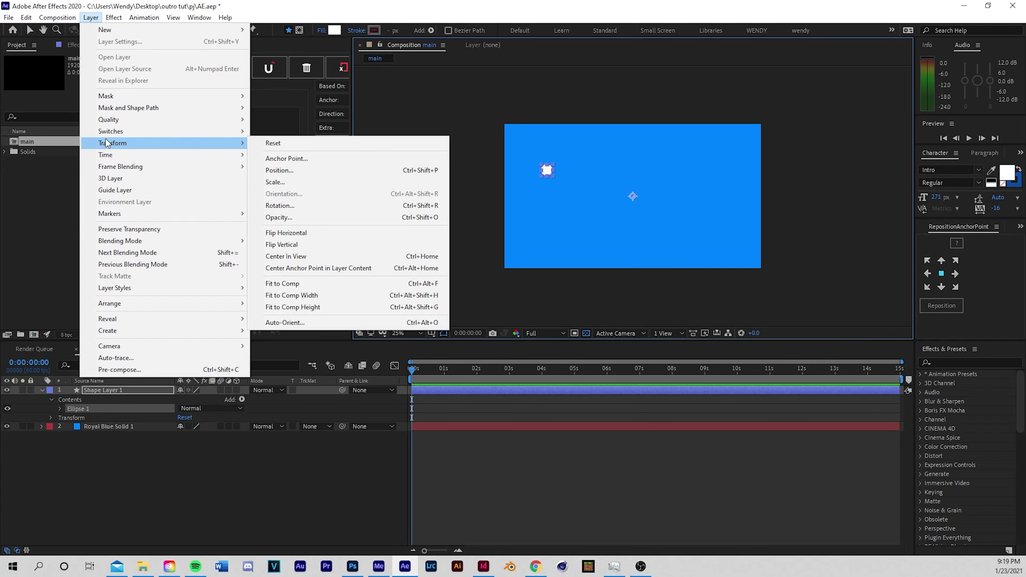
pyautogui.click(300, 269)
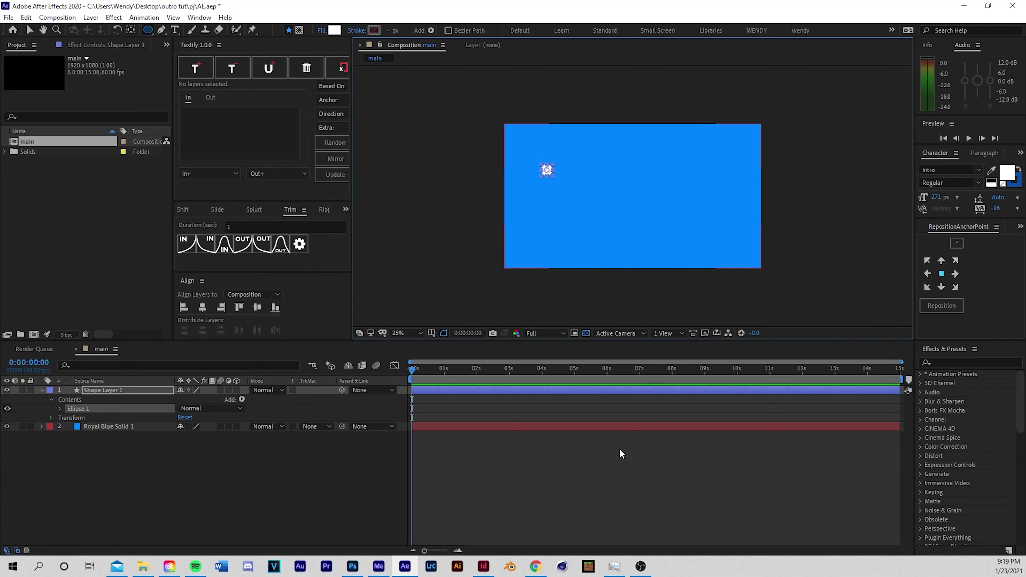
pyautogui.click(536, 488)
pyautogui.click(428, 368)
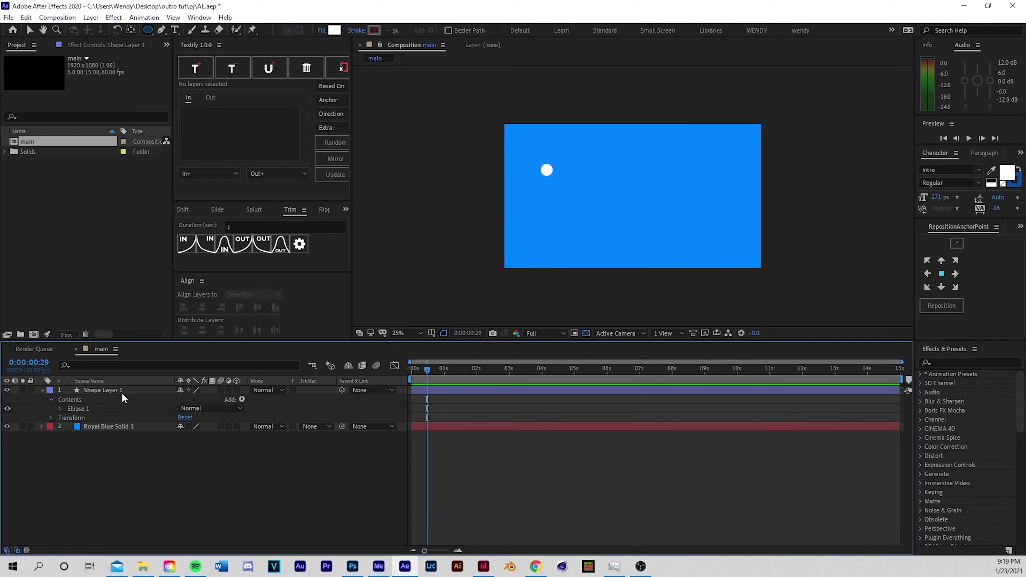
# Rename the blue solid layer as bg and the shape layer as circle
pyautogui.click(117, 427)
pyautogui.press('Return')
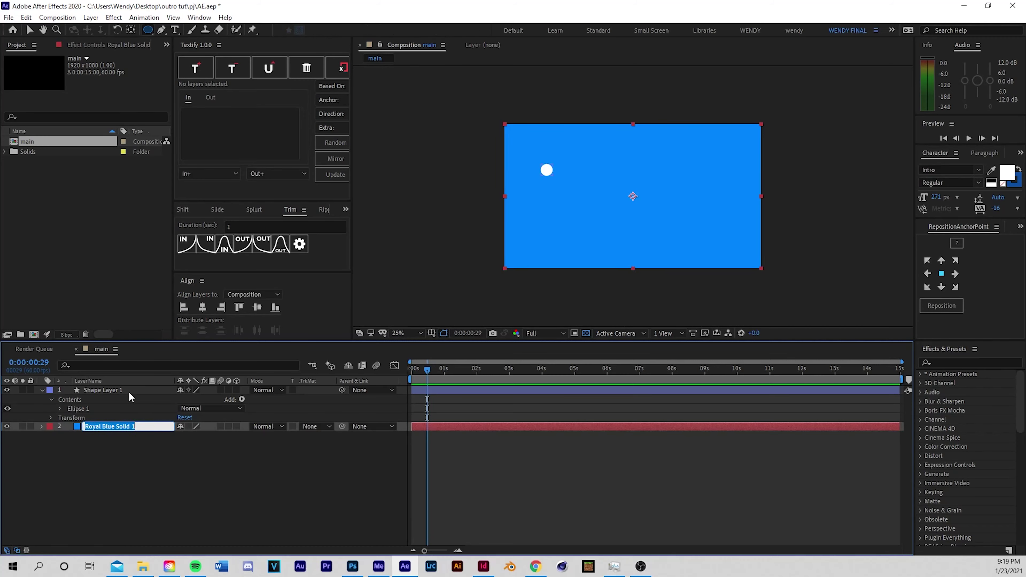
pyautogui.write('bg')
pyautogui.click(184, 462)
pyautogui.click(114, 391)
pyautogui.press('Return')
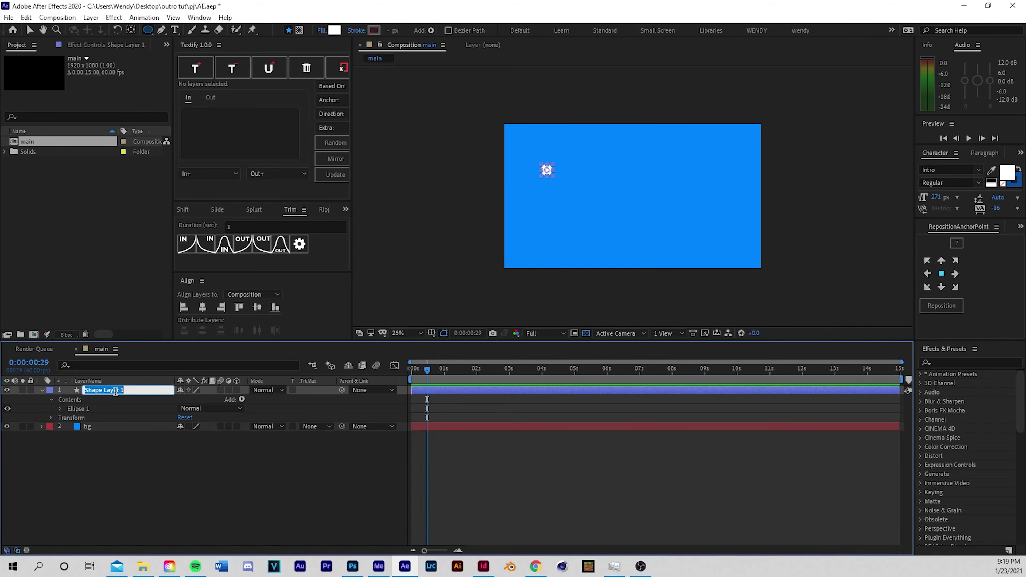
pyautogui.write('circle')
pyautogui.press('Return')
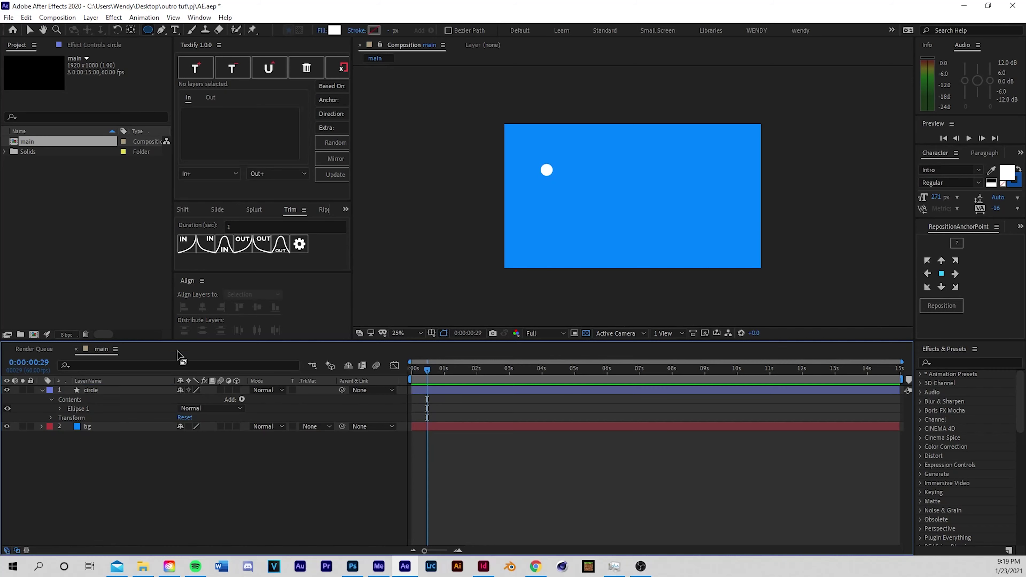
# Align the circle layer to the left and top edges of the composition and reveal its Position property
pyautogui.click(149, 393)
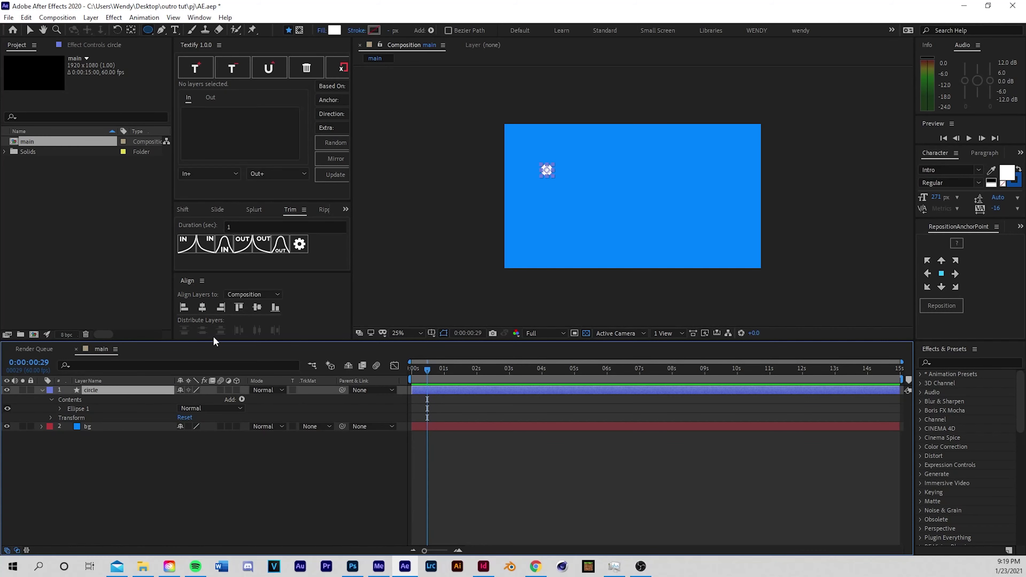
pyautogui.click(183, 308)
pyautogui.click(239, 308)
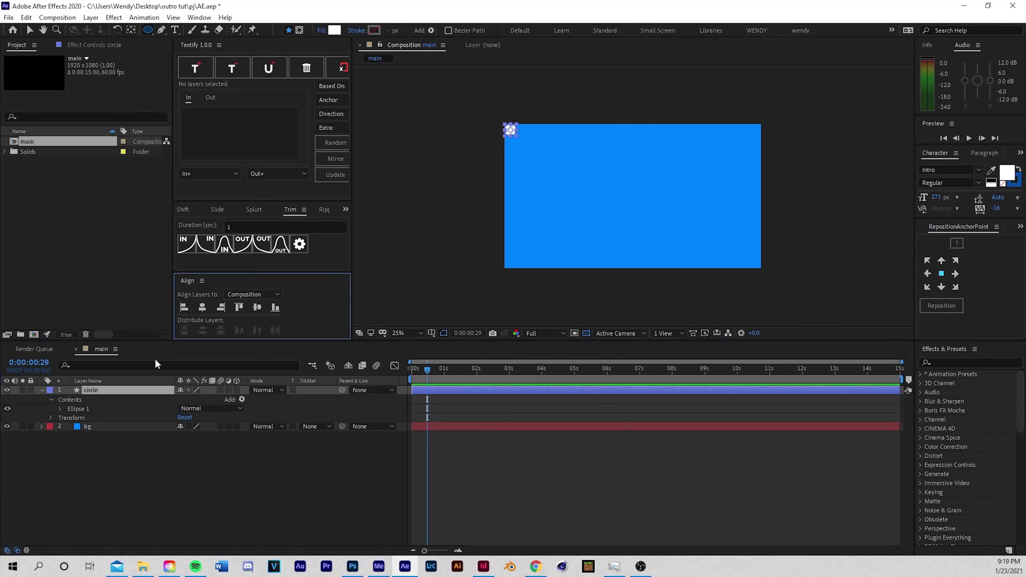
pyautogui.click(126, 394)
pyautogui.press('p')
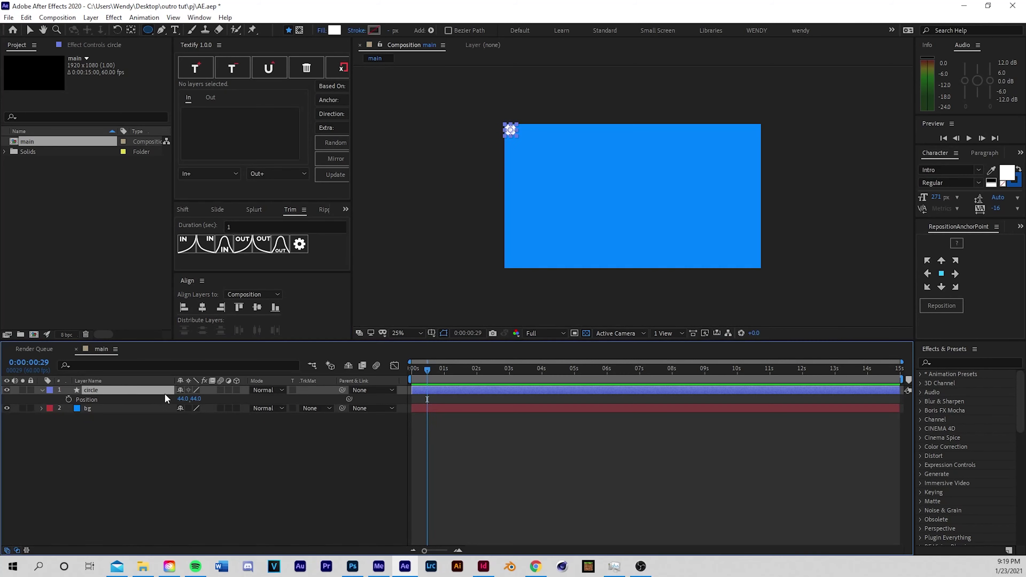
# Try to shift the circle layer's X position by 15 pixels
pyautogui.click(182, 400)
pyautogui.write('+15')
pyautogui.press('Return')
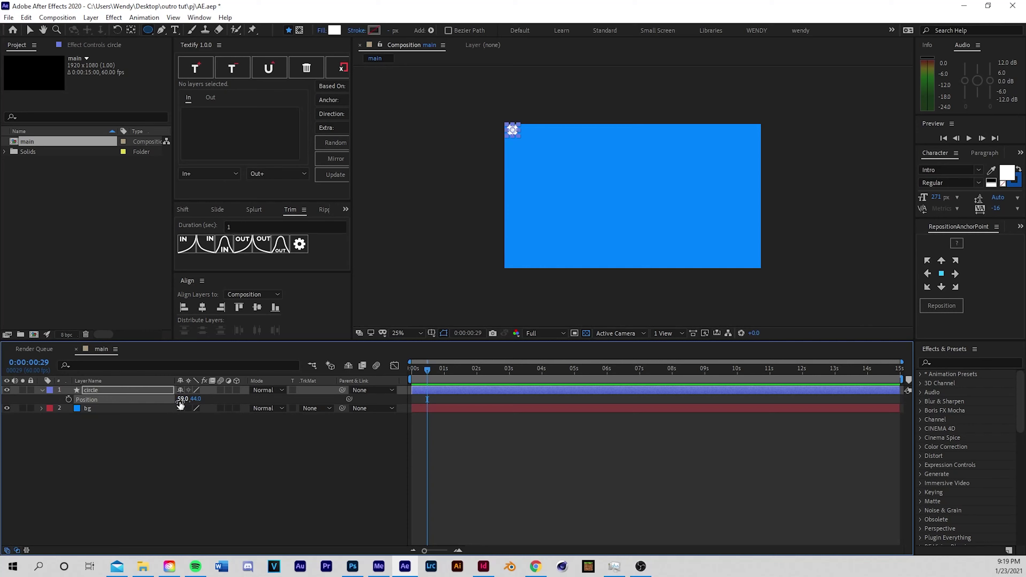
pyautogui.hotkey('ctrl', 'z')
# Offset the circle layer by 35 pixels on both axes so its position is 79, 79
pyautogui.click(183, 399)
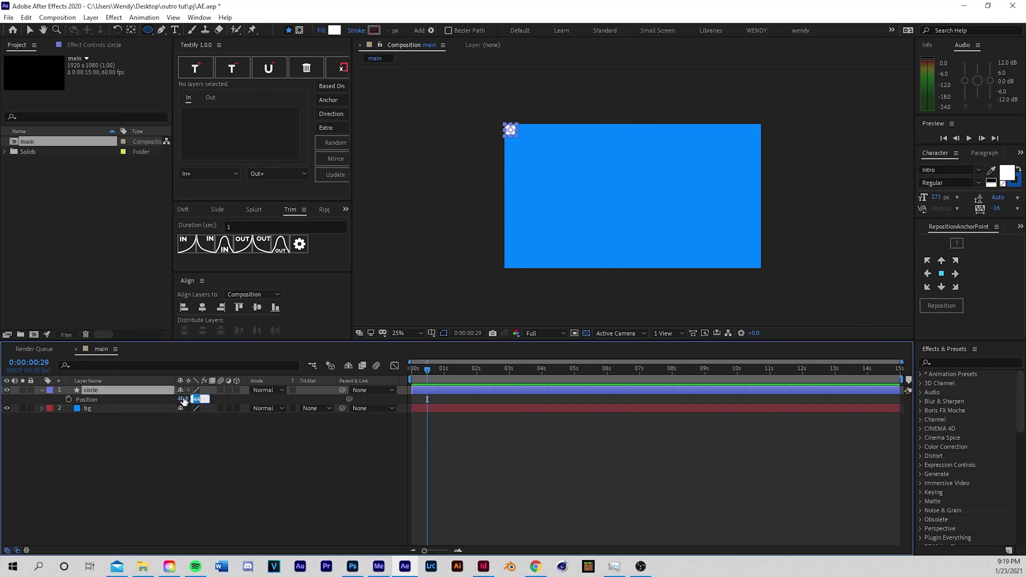
pyautogui.click(190, 399)
pyautogui.write('+')
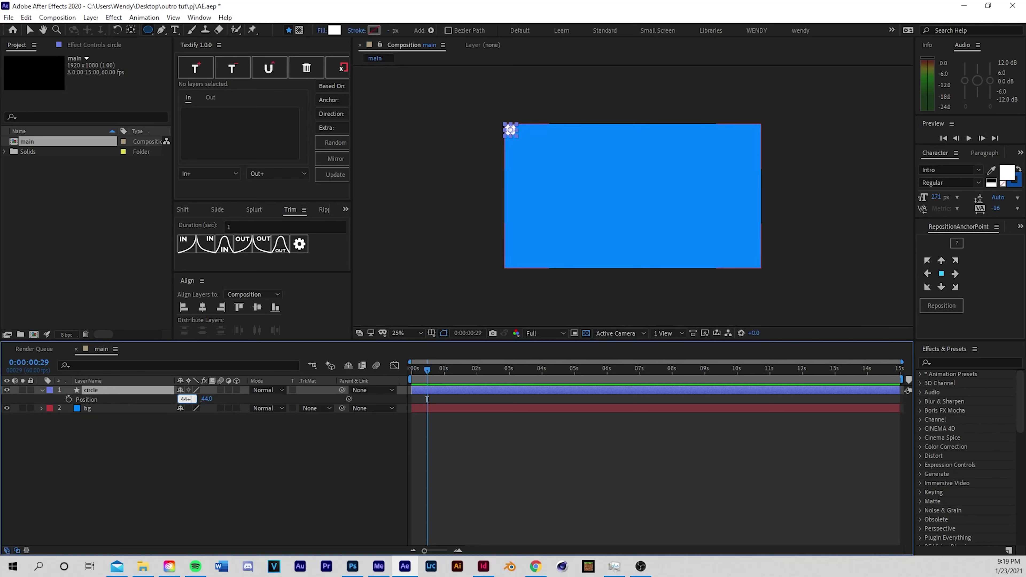
pyautogui.write('35')
pyautogui.press('Return')
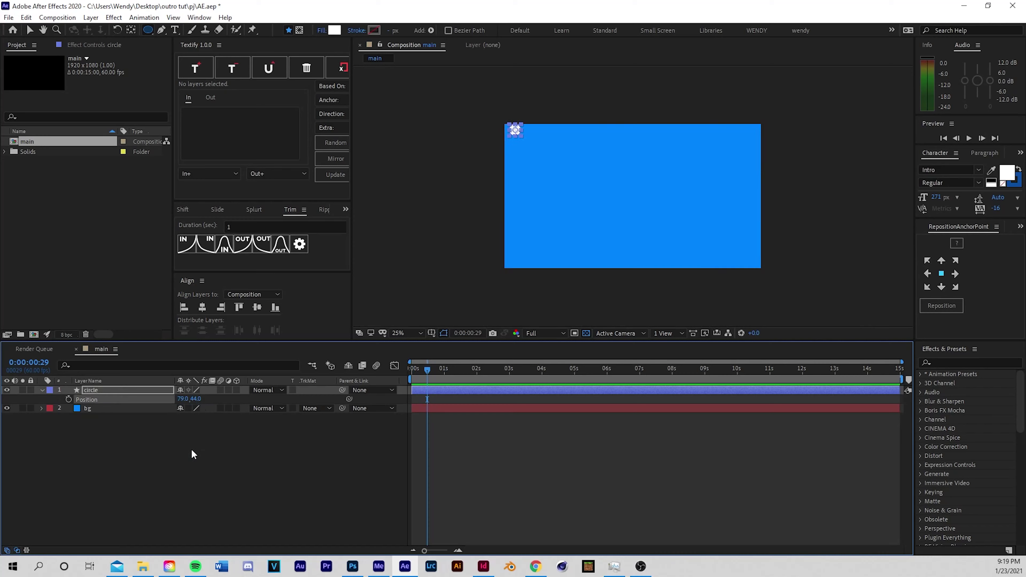
pyautogui.click(195, 399)
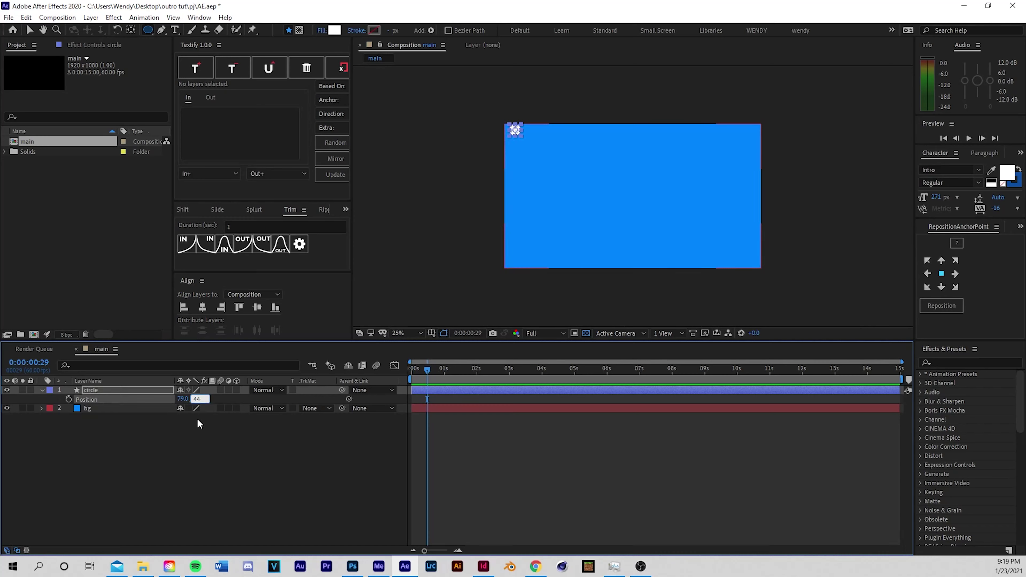
pyautogui.write('+35')
pyautogui.press('Return')
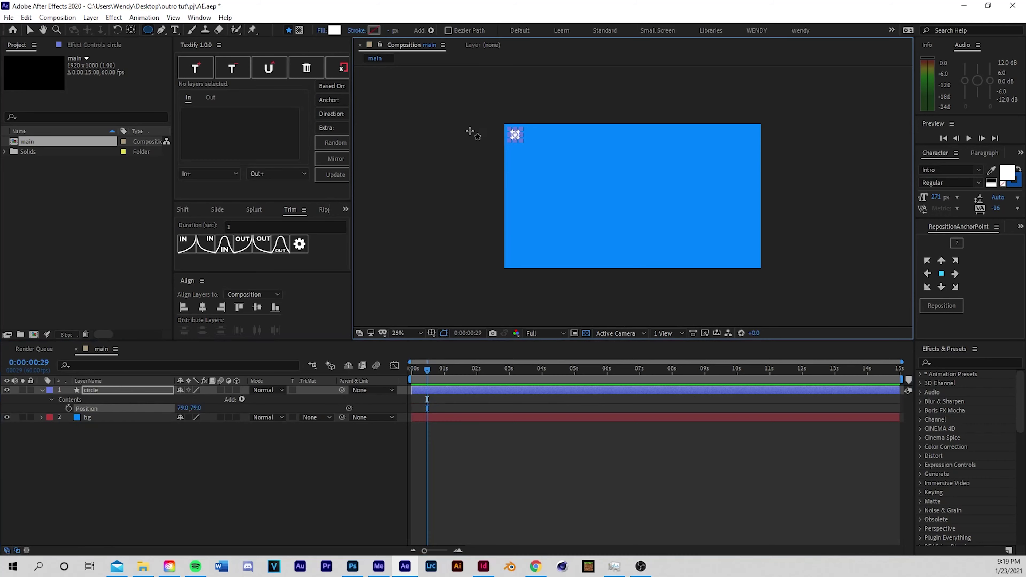
# Add a Repeater to the contents of the circle layer
pyautogui.scroll(1, 469, 133)
pyautogui.press('v')
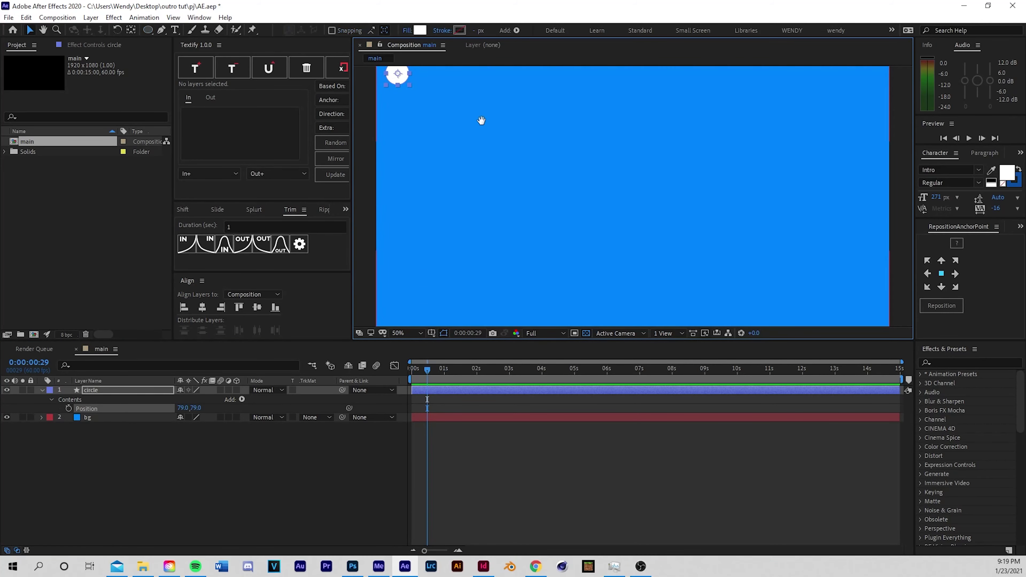
pyautogui.click(416, 161)
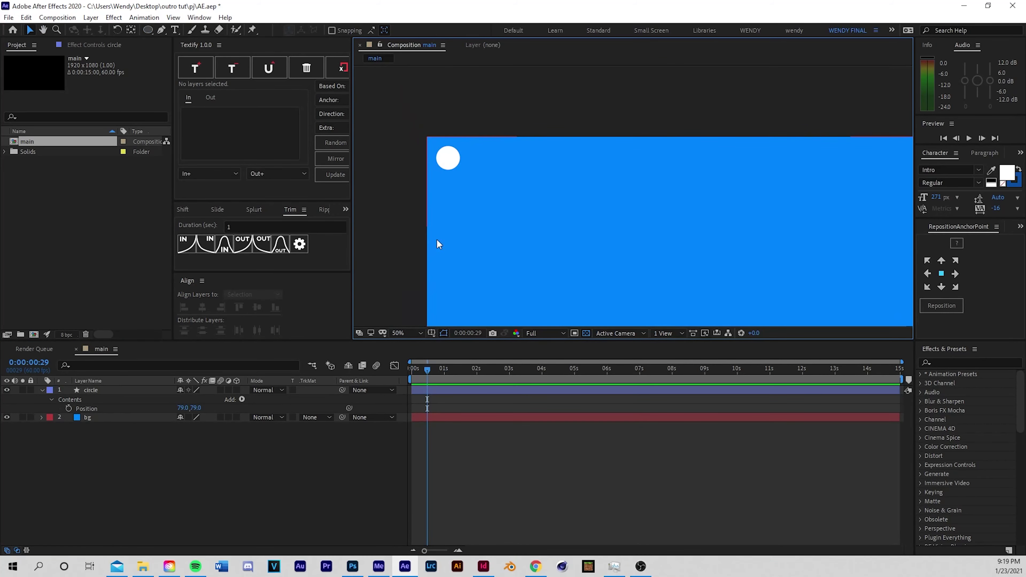
pyautogui.click(42, 390)
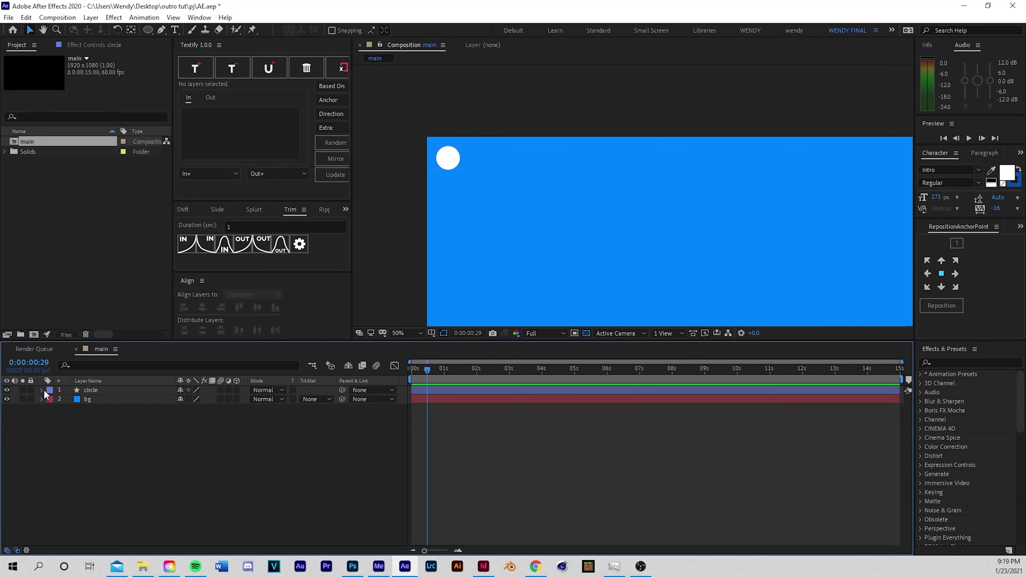
pyautogui.click(43, 390)
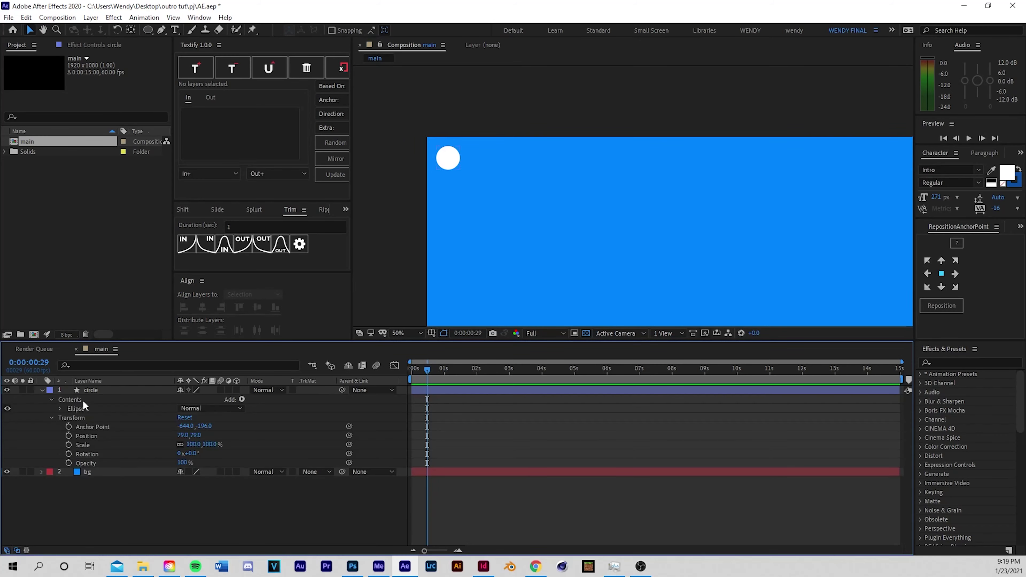
pyautogui.click(241, 399)
pyautogui.click(275, 329)
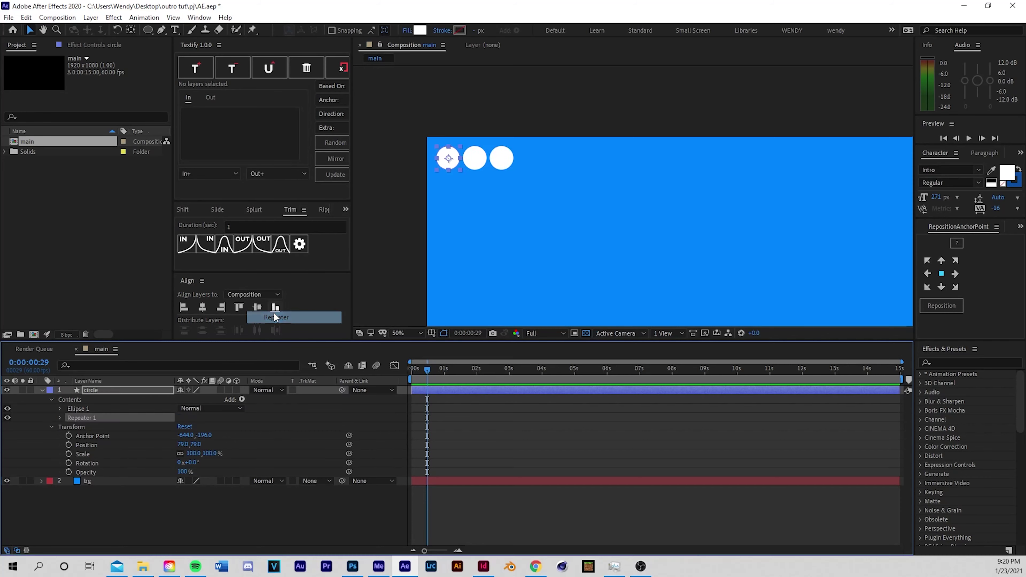
# Expand the Repeater's transform settings and set its number of copies to 28
pyautogui.click(61, 417)
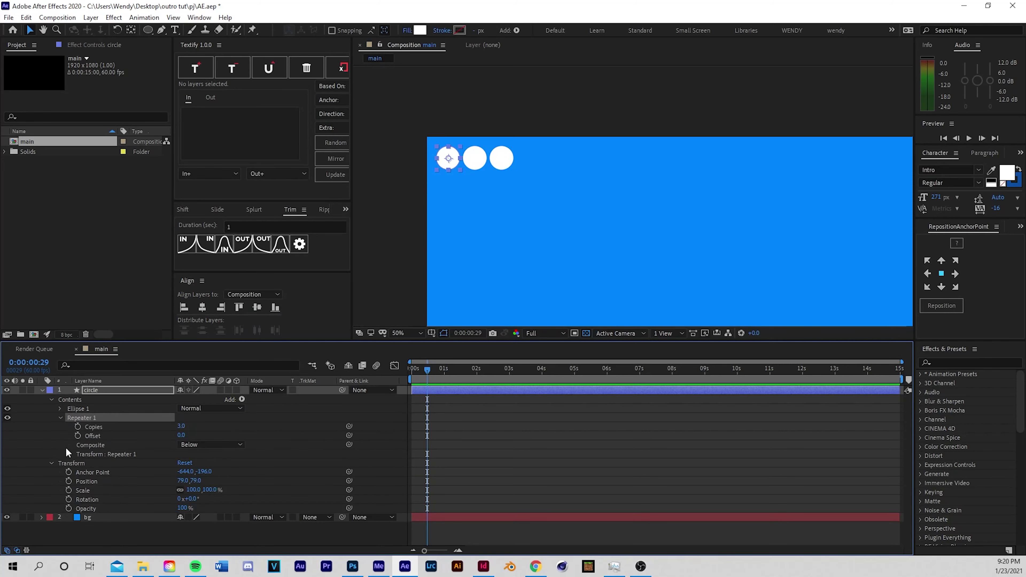
pyautogui.click(73, 453)
pyautogui.click(69, 454)
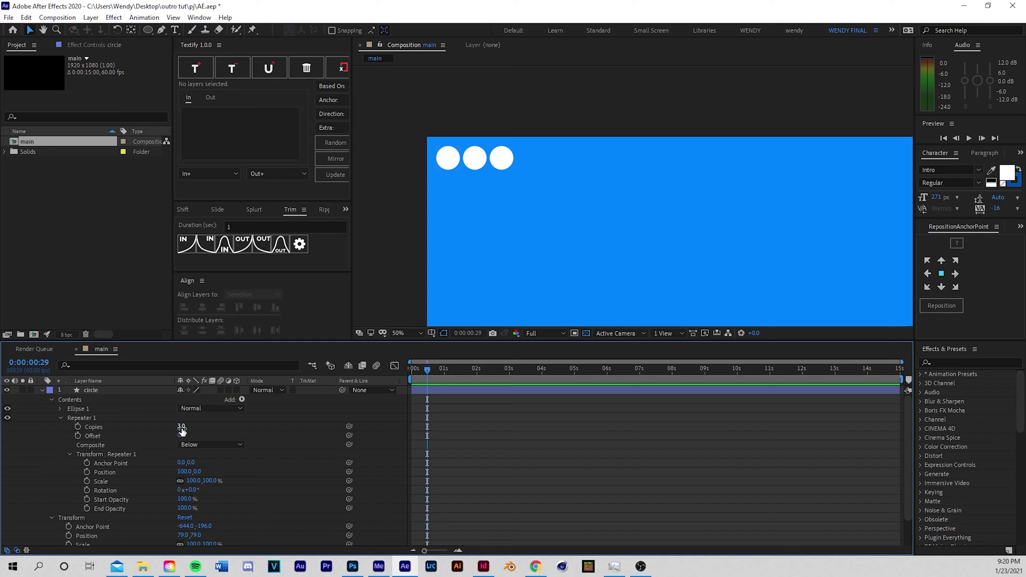
pyautogui.moveTo(181, 426); pyautogui.dragTo(196, 422)
pyautogui.scroll(-2, 661, 271)
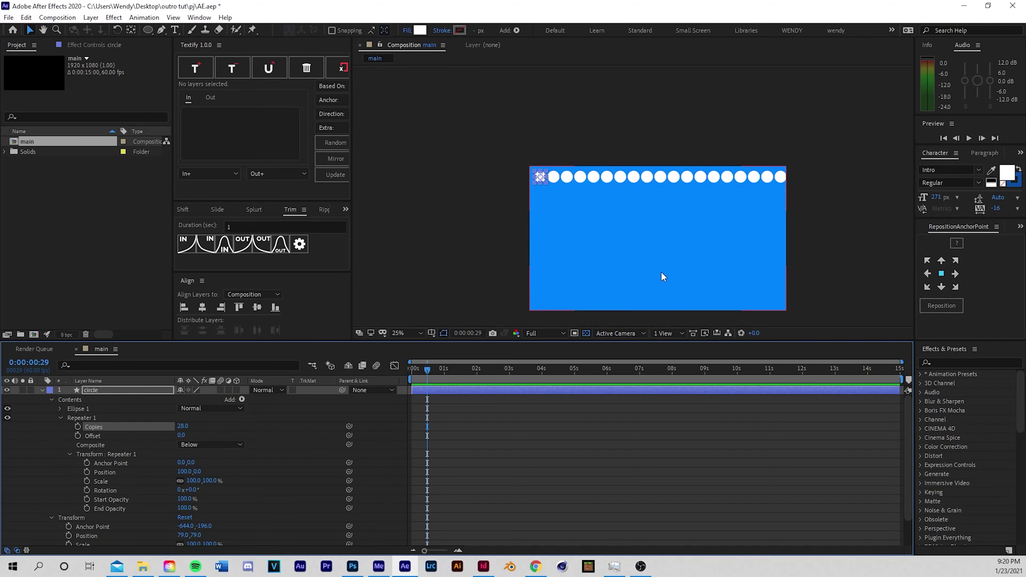
pyautogui.moveTo(661, 271); pyautogui.dragTo(576, 218)
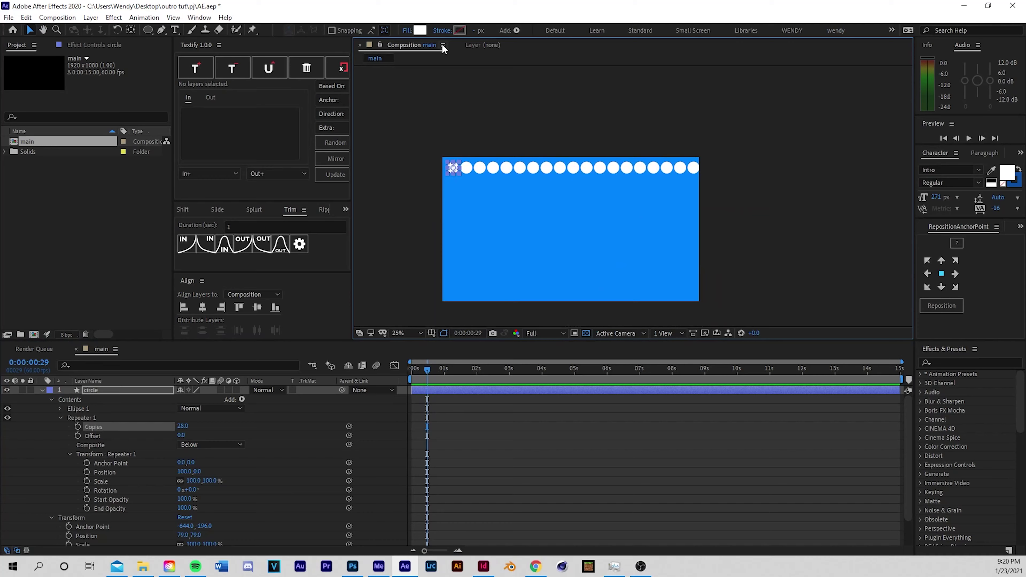
# Check in the composition's view options that Layer Controls are enabled
pyautogui.click(443, 46)
pyautogui.click(480, 99)
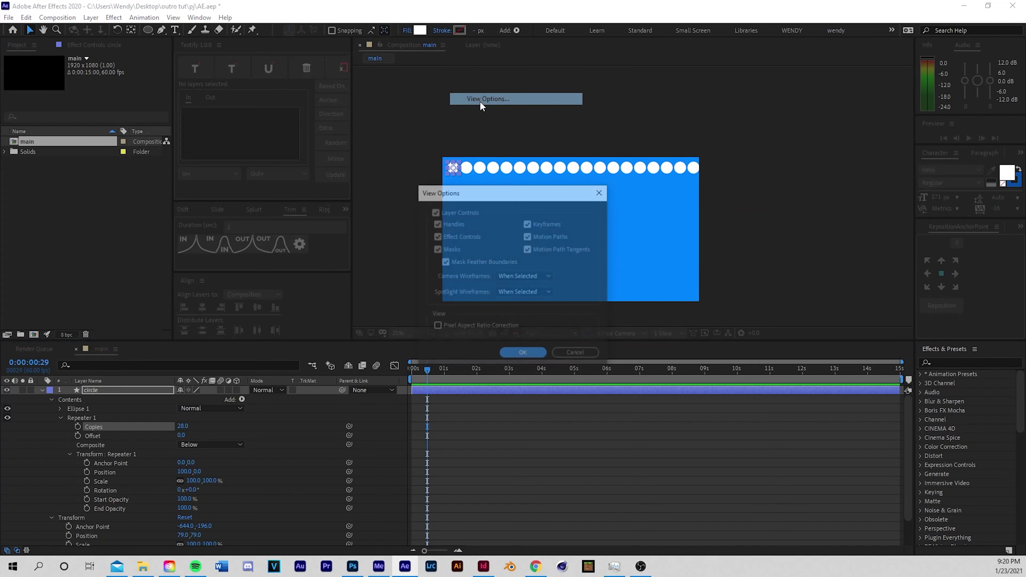
pyautogui.click(447, 211)
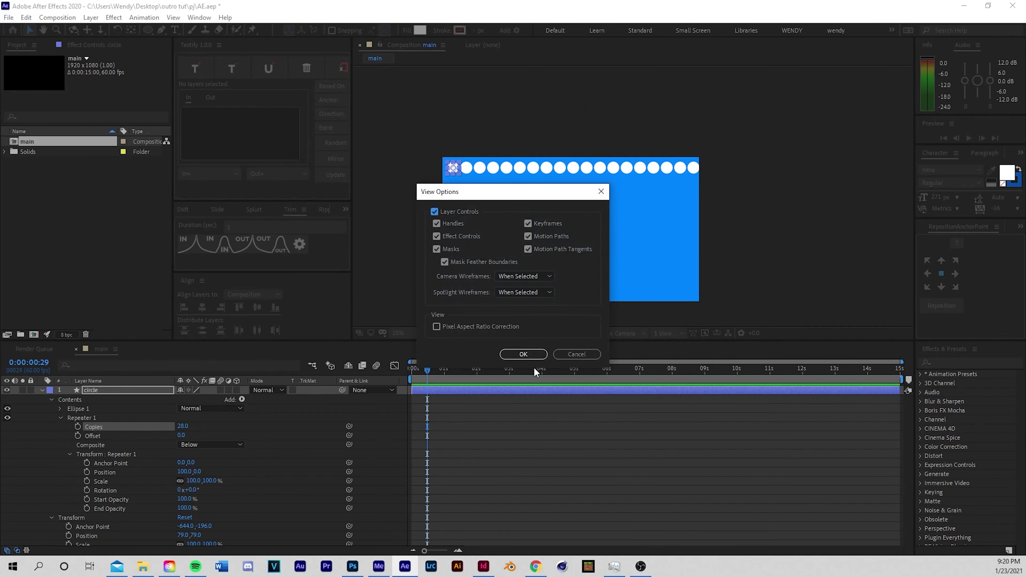
pyautogui.click(531, 354)
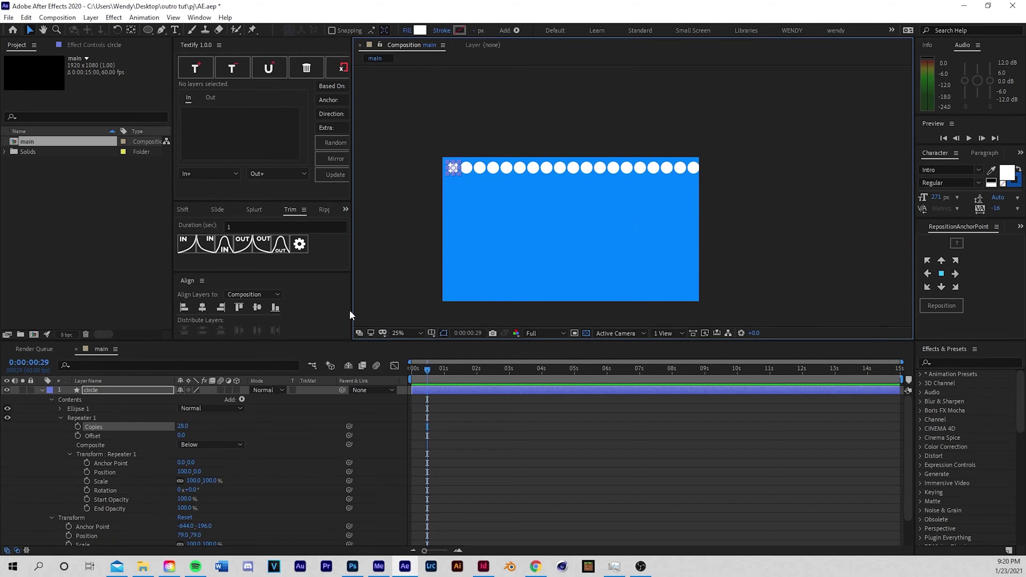
# Set the first Repeater's copies to 100 and its transform position to 210, 0
pyautogui.click(182, 426)
pyautogui.write('10')
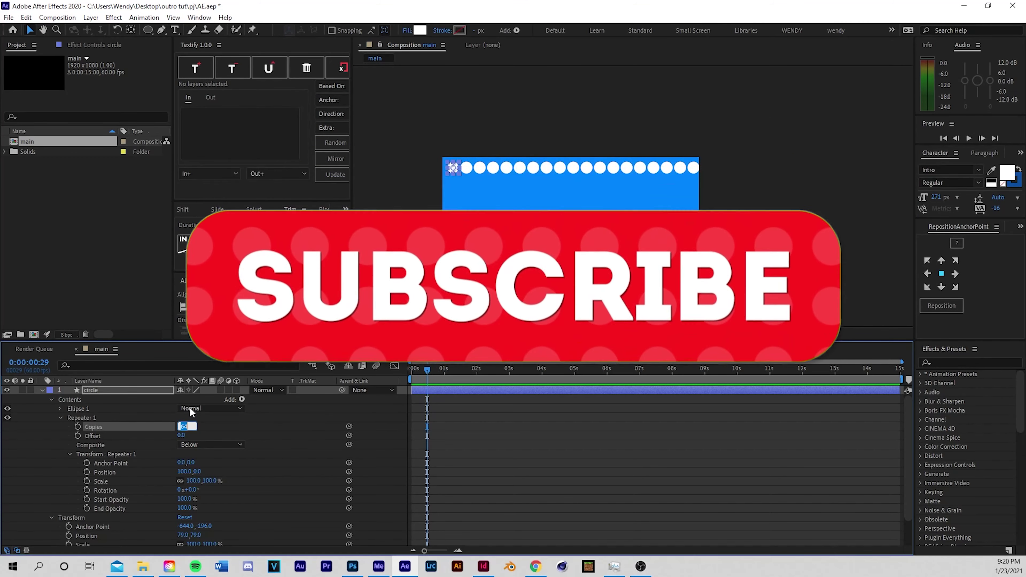
pyautogui.write('0')
pyautogui.press('Return')
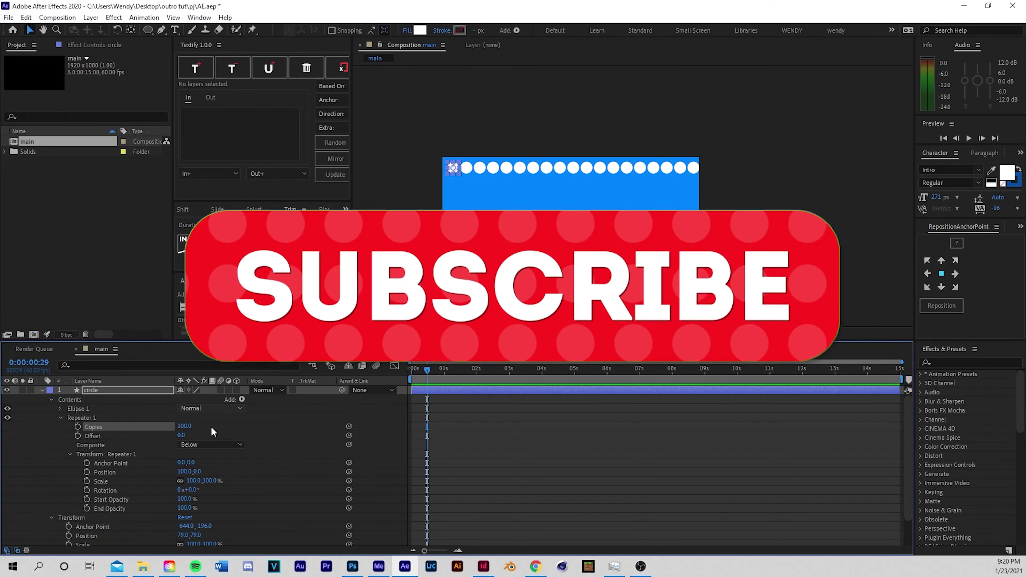
pyautogui.moveTo(191, 472); pyautogui.dragTo(236, 463)
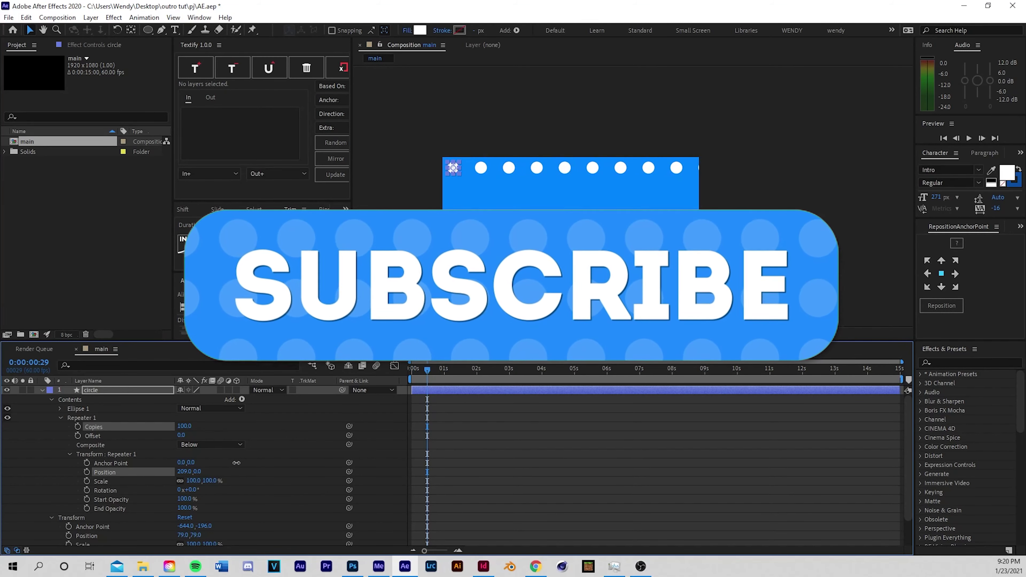
pyautogui.click(184, 472)
pyautogui.write('210')
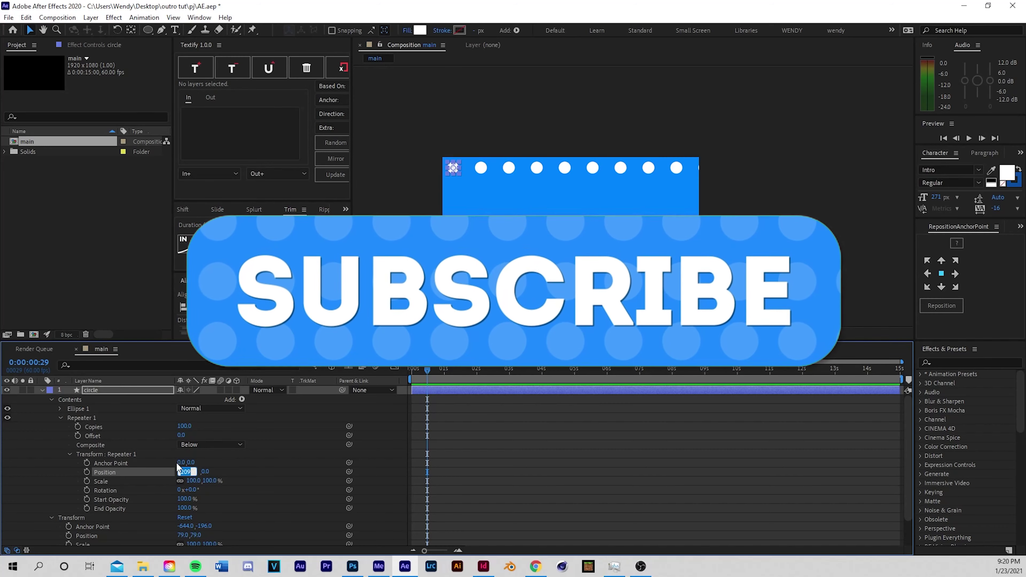
pyautogui.press('Return')
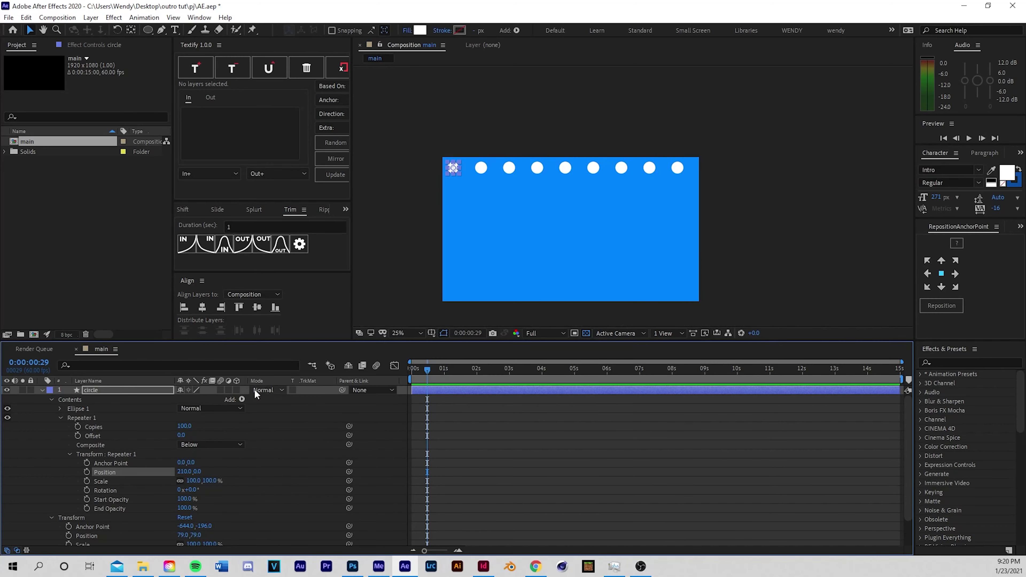
# Add a second Repeater to the contents of the circle layer
pyautogui.click(242, 399)
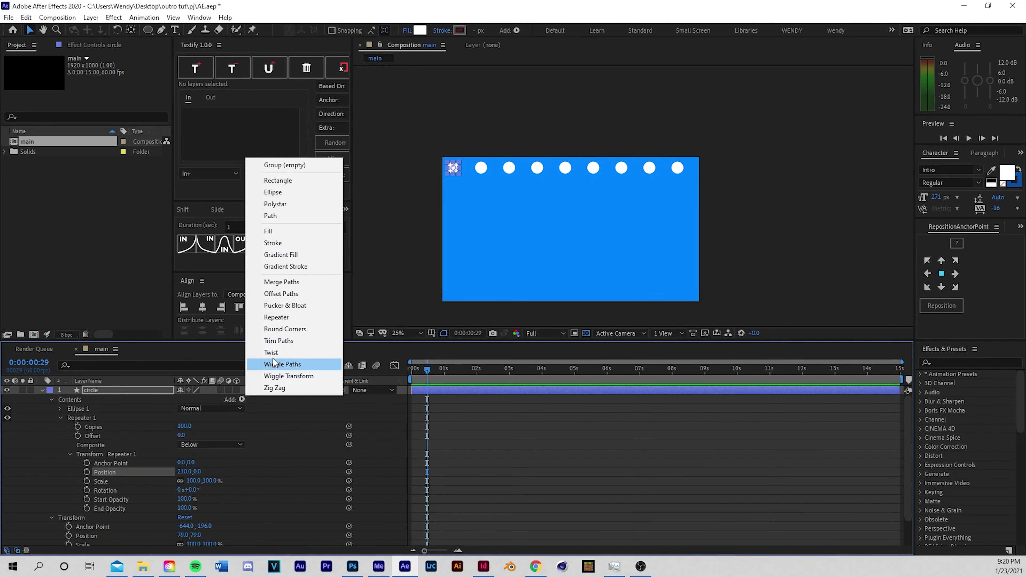
pyautogui.click(281, 318)
pyautogui.click(59, 518)
pyautogui.scroll(-3, 57, 516)
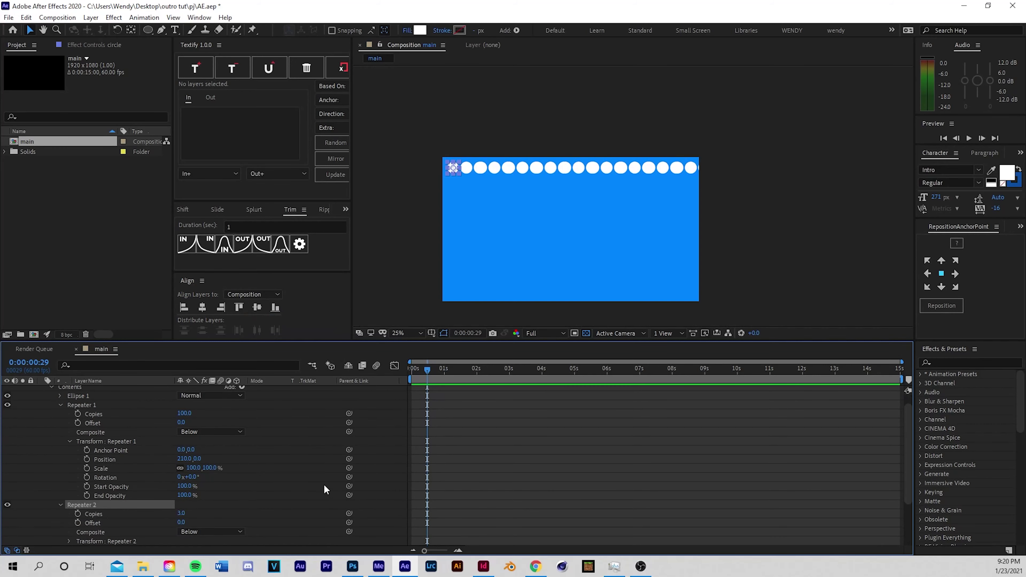
pyautogui.click(311, 503)
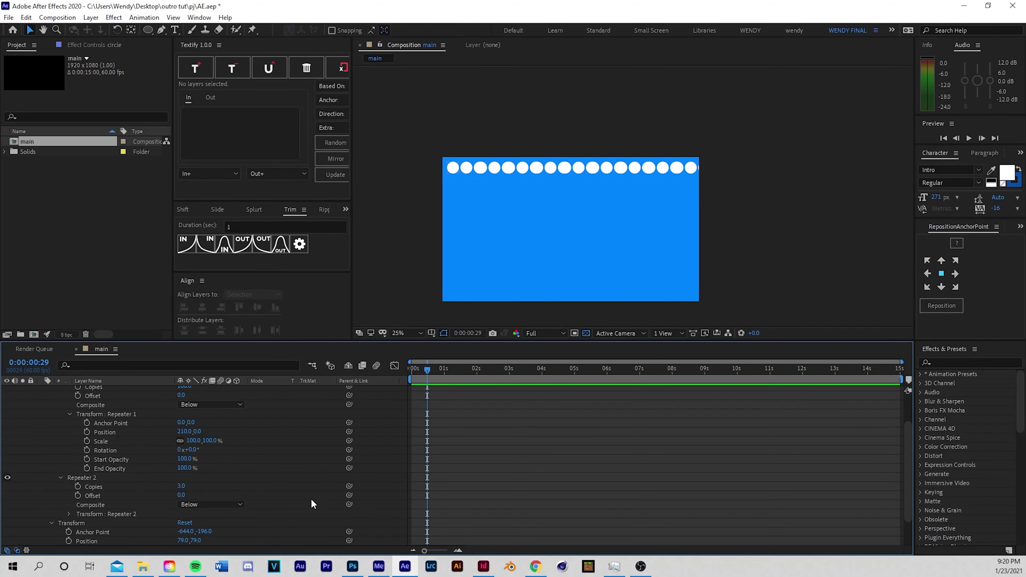
# Set the second Repeater's transform position to 0, 210 so the row of circles repeats downwards
pyautogui.click(68, 514)
pyautogui.scroll(-4, 301, 487)
pyautogui.click(184, 477)
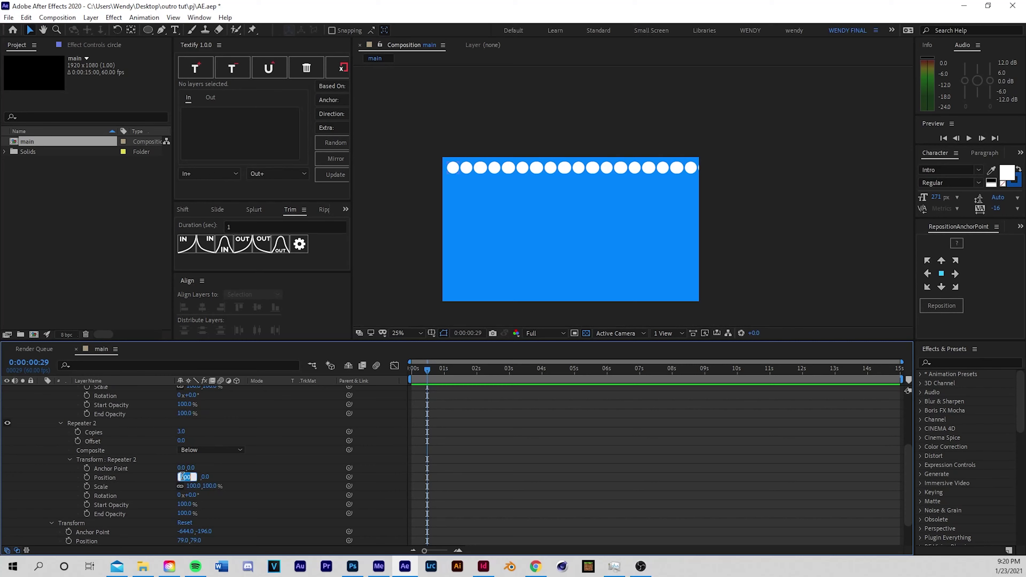
pyautogui.write('0')
pyautogui.press('Return')
pyautogui.click(191, 477)
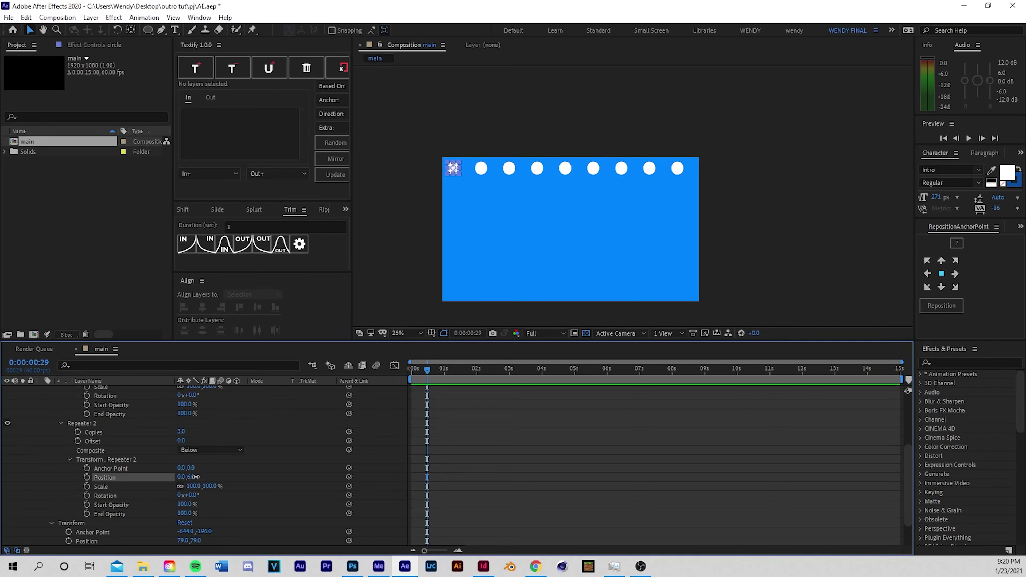
pyautogui.write('60')
pyautogui.click(192, 477)
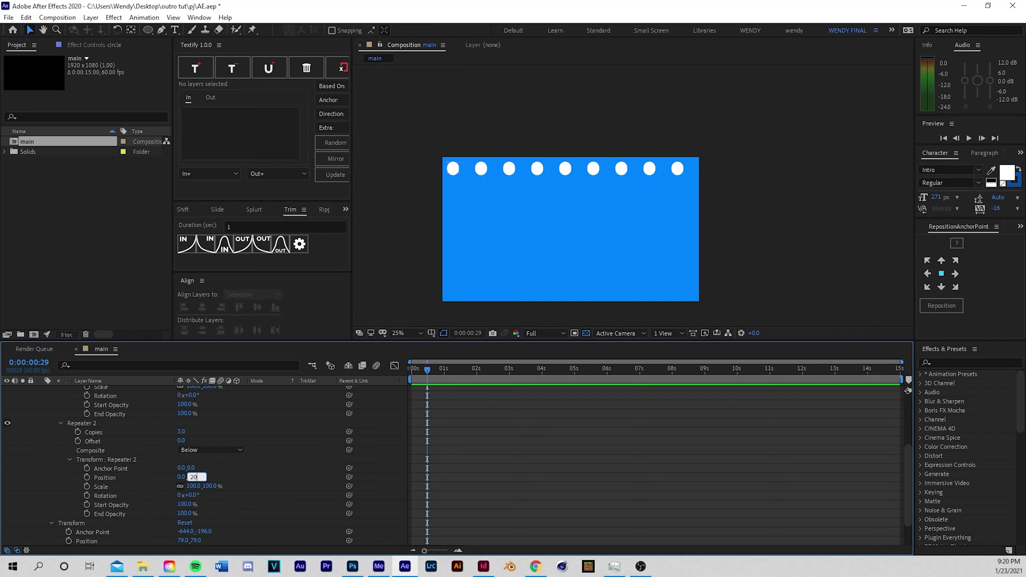
pyautogui.press('Return')
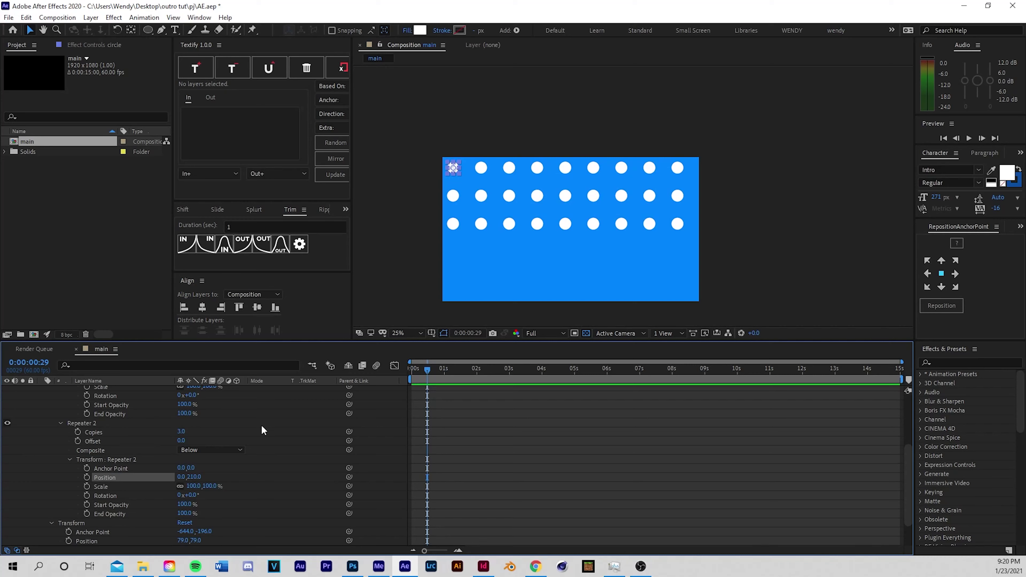
# Set the second Repeater's copies to 100 and collapse the circle layer's properties
pyautogui.moveTo(185, 434); pyautogui.dragTo(190, 434)
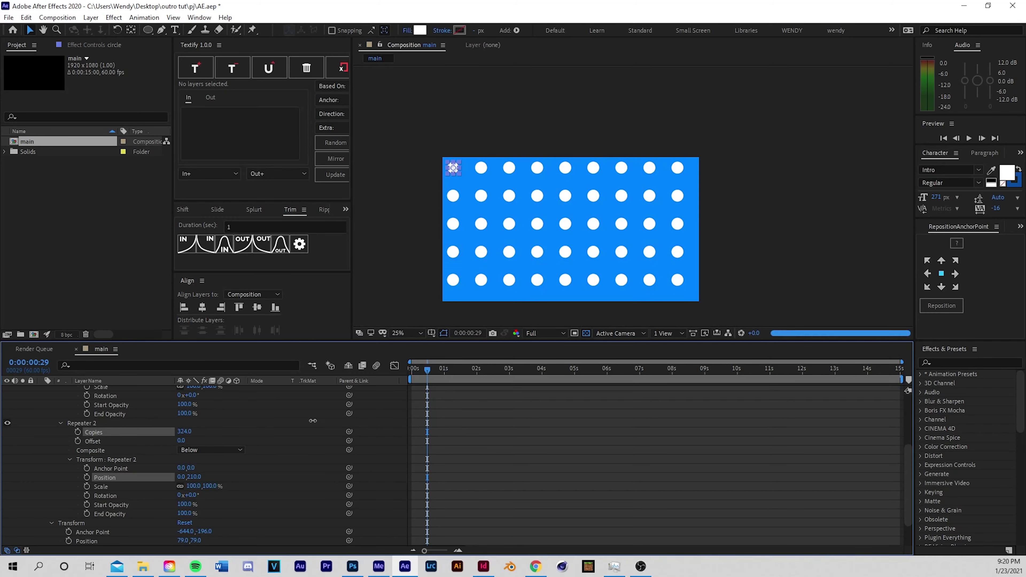
pyautogui.click(183, 431)
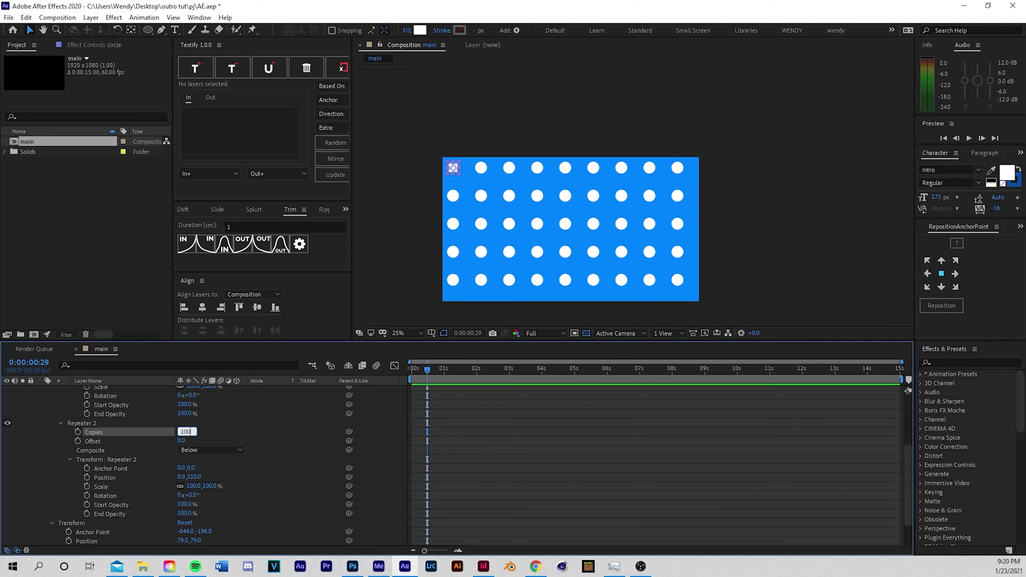
pyautogui.press('Return')
pyautogui.scroll(3, 151, 401)
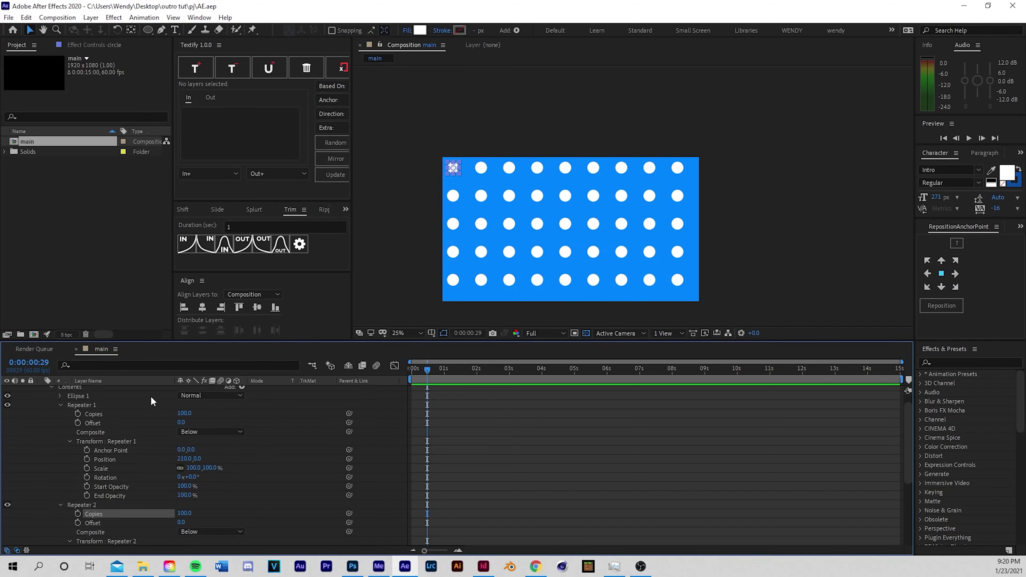
pyautogui.scroll(1, 152, 401)
pyautogui.click(43, 390)
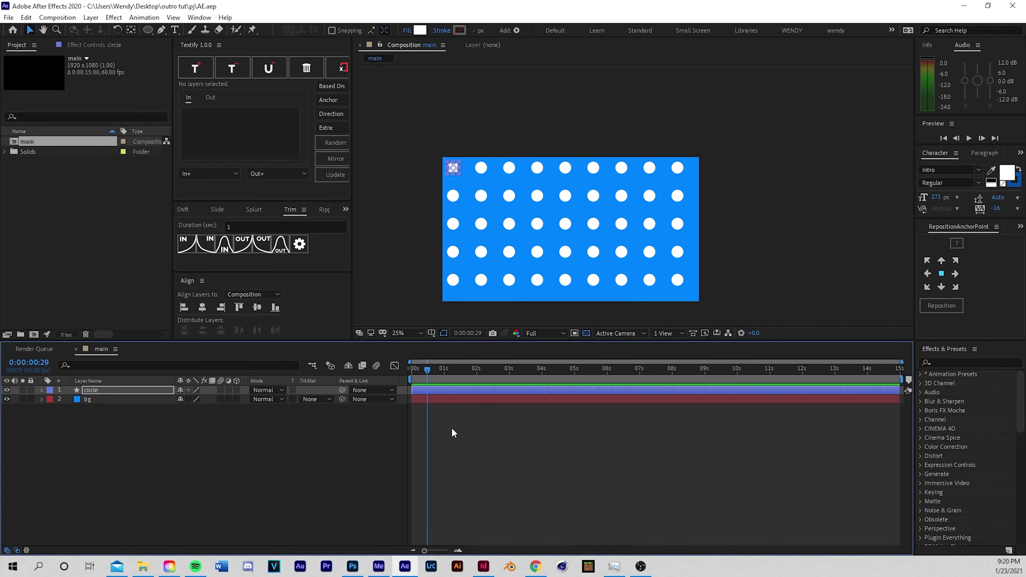
# Create a position keyframe for the circle layer at the start of the composition
pyautogui.press('p')
pyautogui.moveTo(443, 372); pyautogui.dragTo(398, 386)
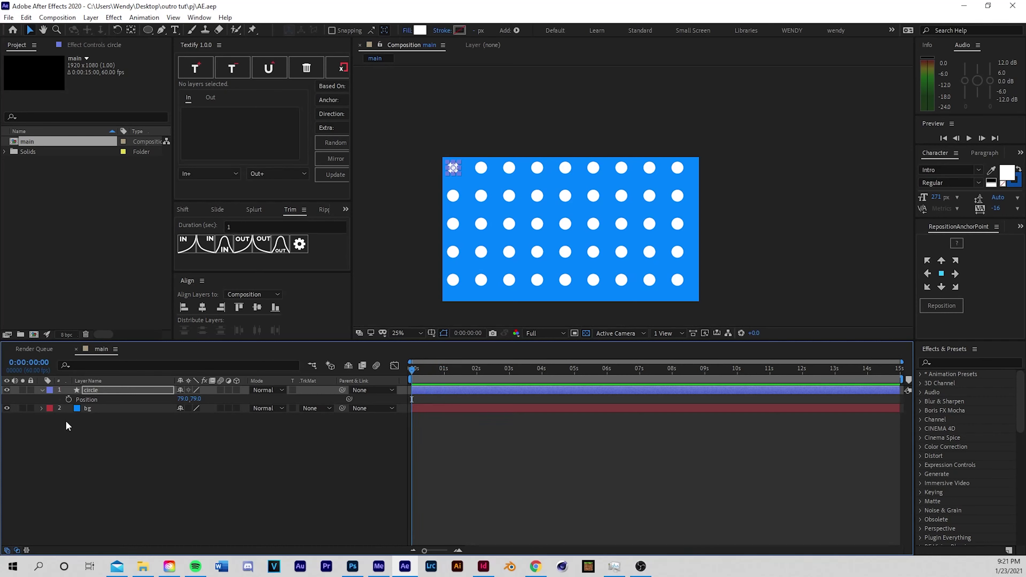
pyautogui.click(68, 400)
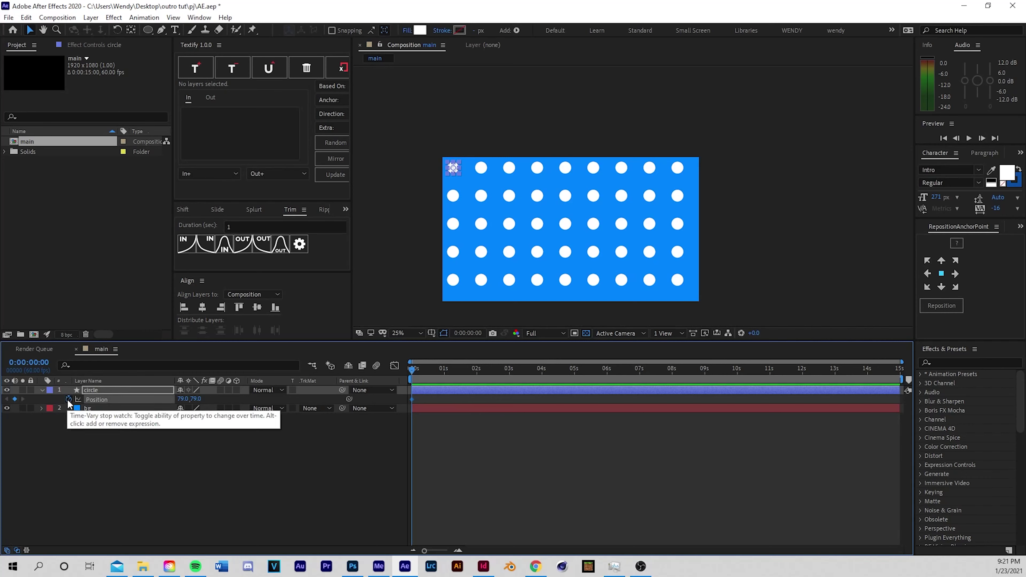
# Add an end keyframe at 0:00:14:59 with the circle layer's position at -362, -548
pyautogui.moveTo(437, 369); pyautogui.dragTo(899, 368)
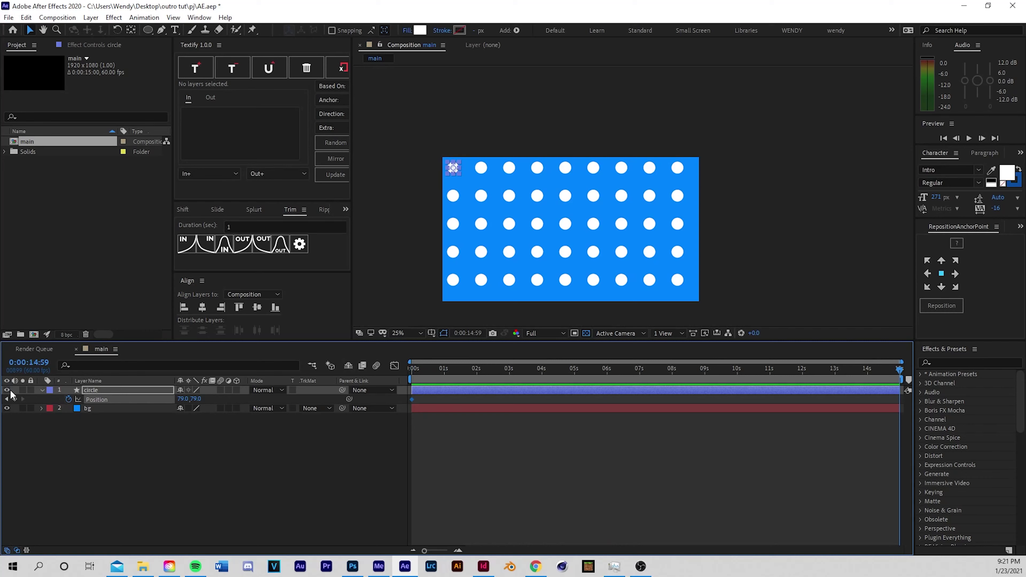
pyautogui.click(15, 399)
pyautogui.moveTo(197, 399); pyautogui.dragTo(85, 462)
pyautogui.moveTo(181, 399); pyautogui.dragTo(34, 436)
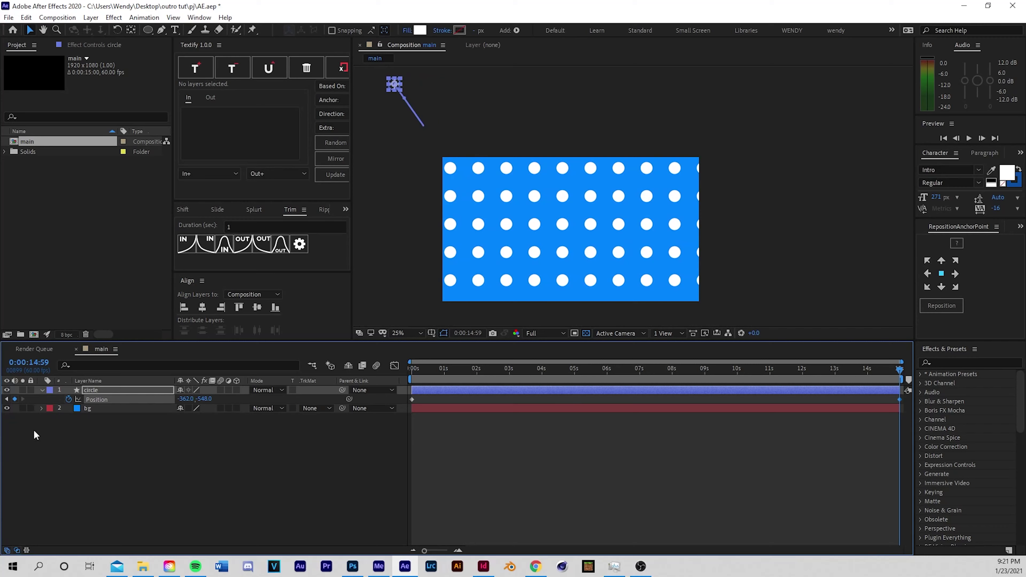
# Preview the moving circle pattern from the start of the composition
pyautogui.press('Home')
pyautogui.click(465, 446)
pyautogui.press('space')
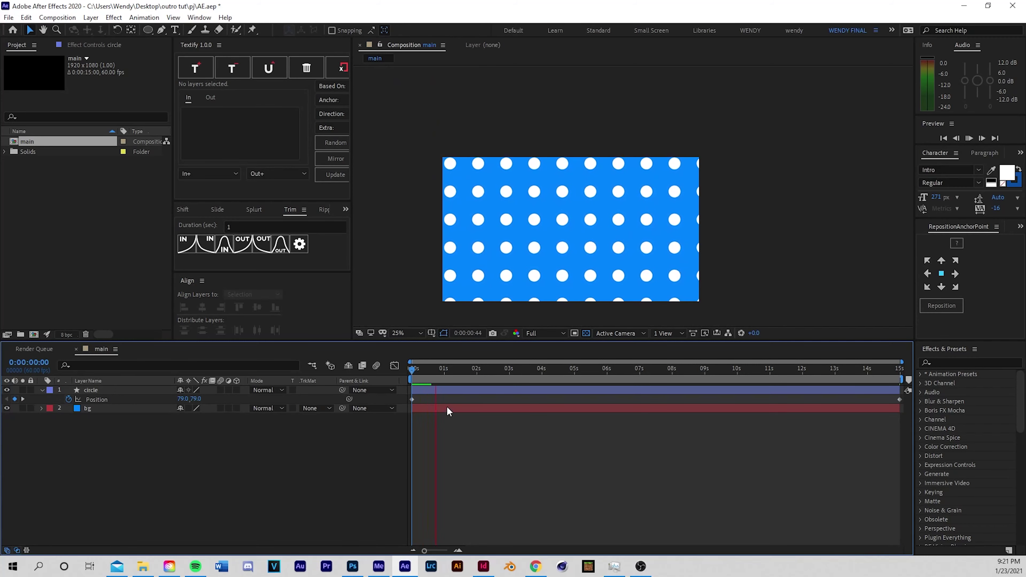
# Sample the background blue as the circle layer's fill colour, lighten it to a paler blue, and preview the animation
pyautogui.moveTo(413, 376); pyautogui.dragTo(543, 410)
pyautogui.click(433, 390)
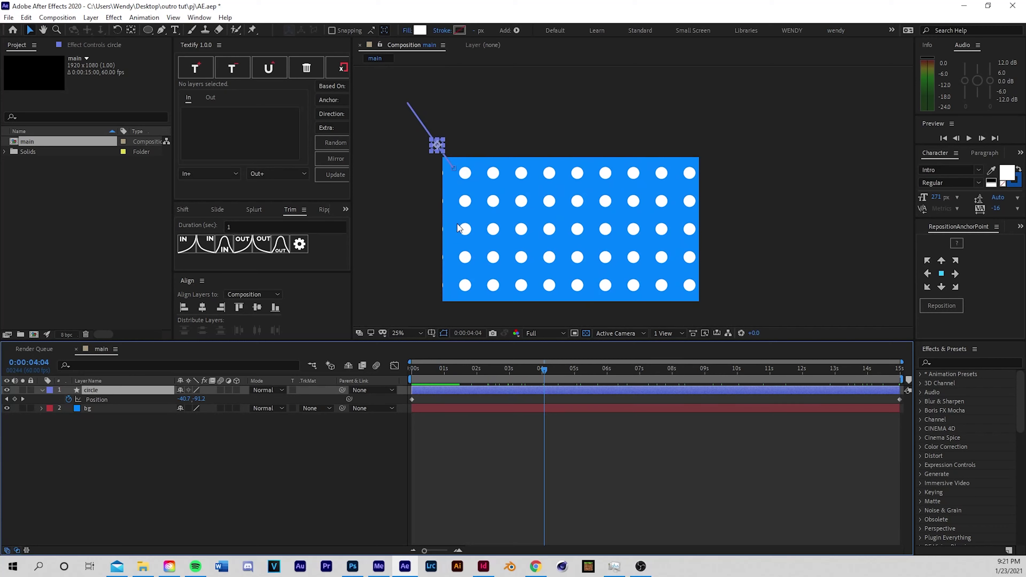
pyautogui.click(419, 31)
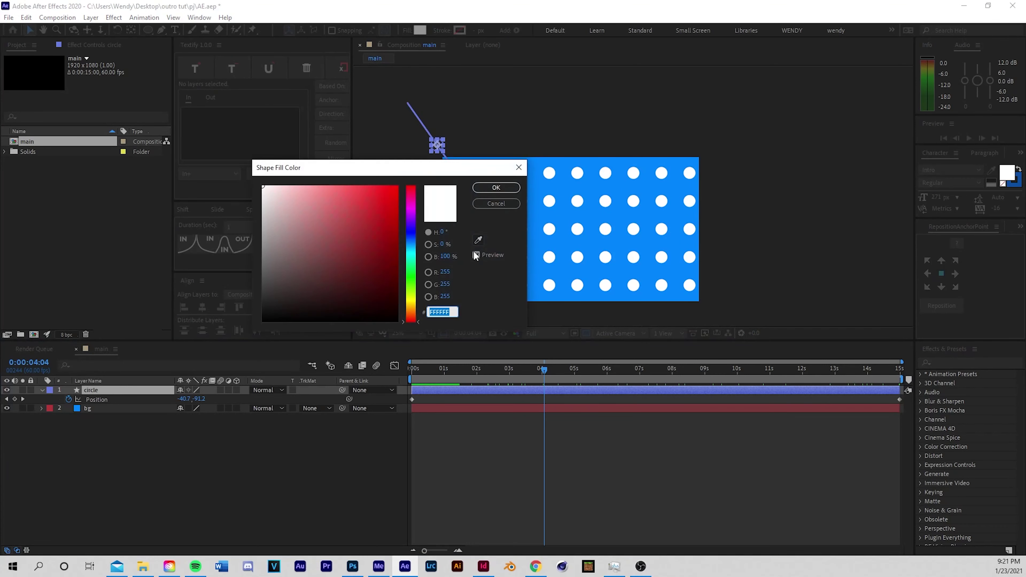
pyautogui.click(478, 240)
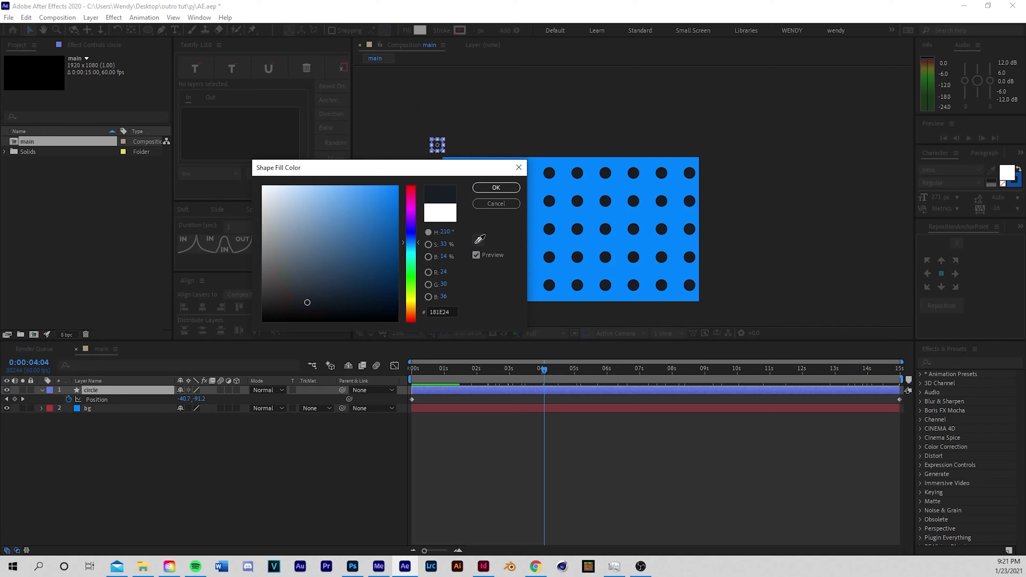
pyautogui.click(563, 219)
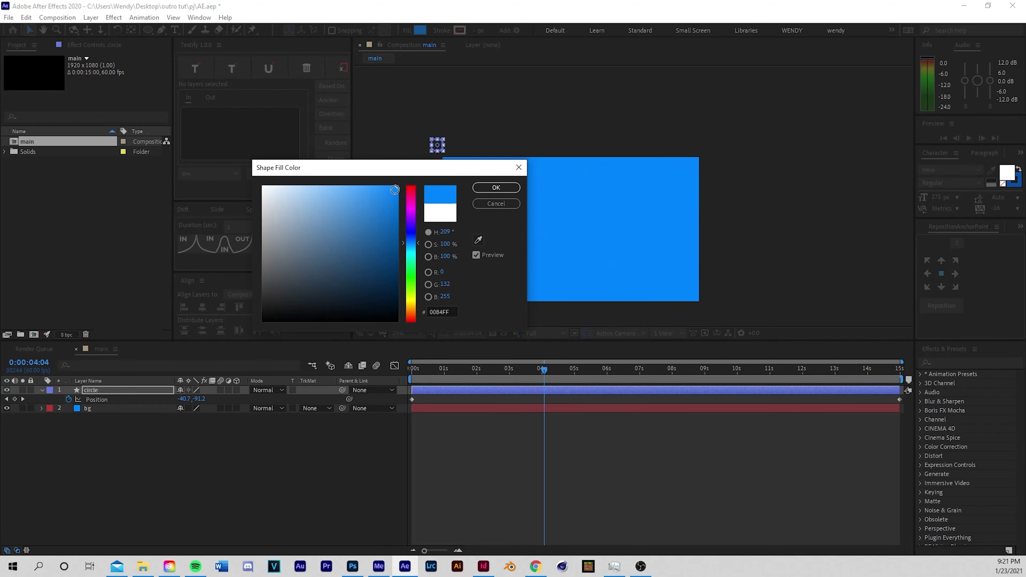
pyautogui.moveTo(397, 187); pyautogui.dragTo(343, 156)
pyautogui.click(496, 187)
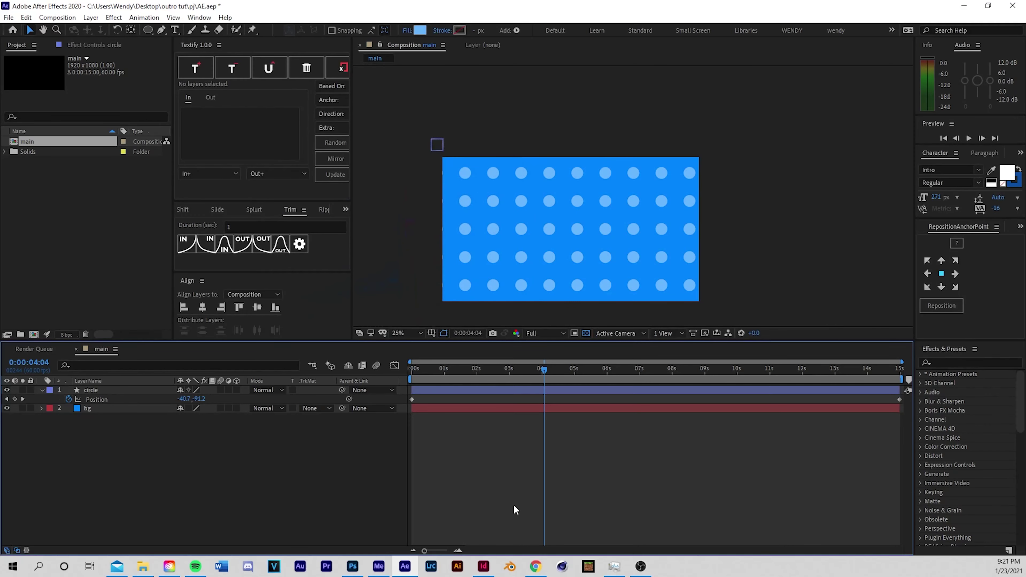
pyautogui.moveTo(448, 369); pyautogui.dragTo(417, 369)
pyautogui.press('space')
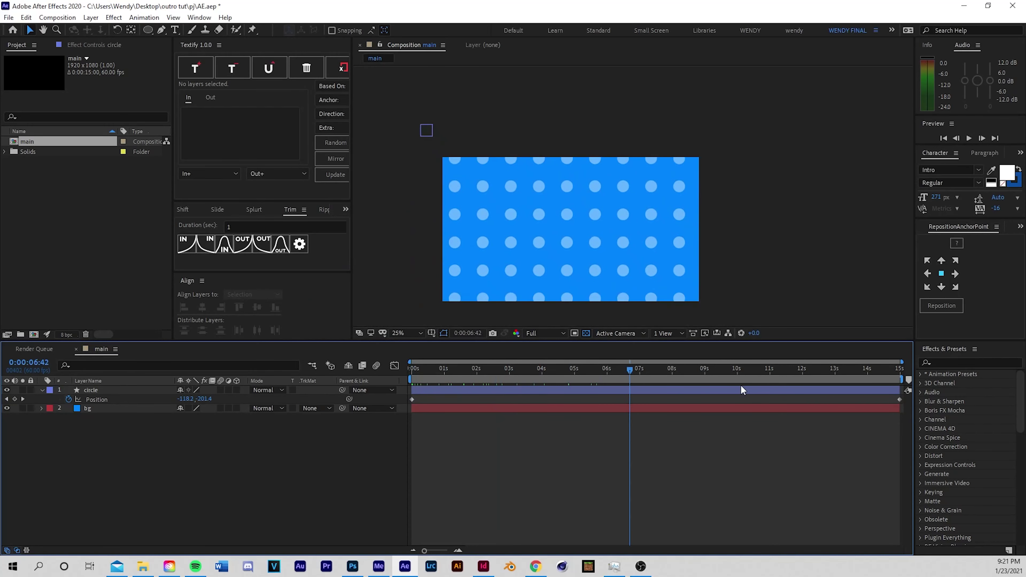
# Find the Drop Shadow effect and apply it to the circle layer
pyautogui.click(946, 363)
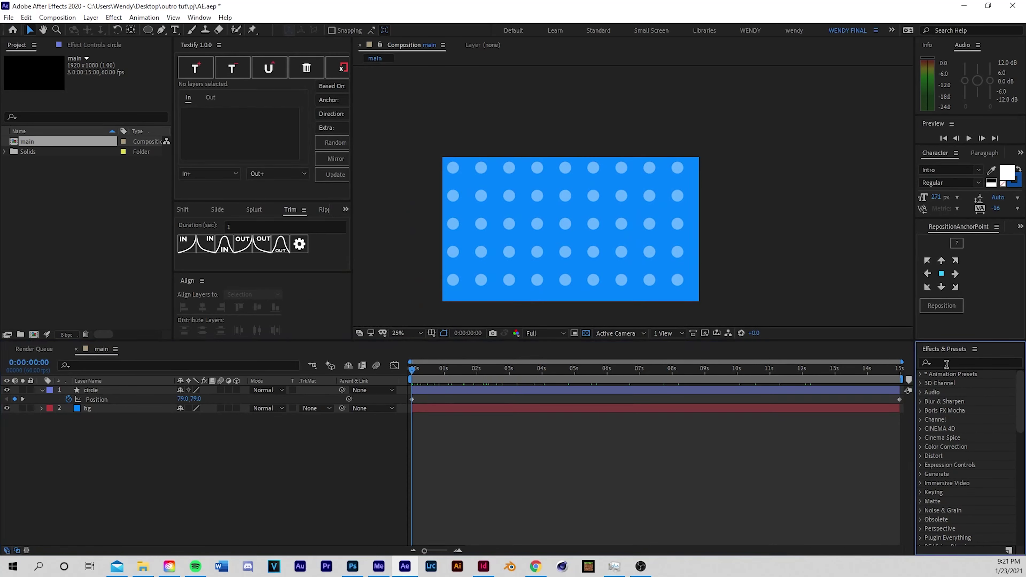
pyautogui.write('drop shad')
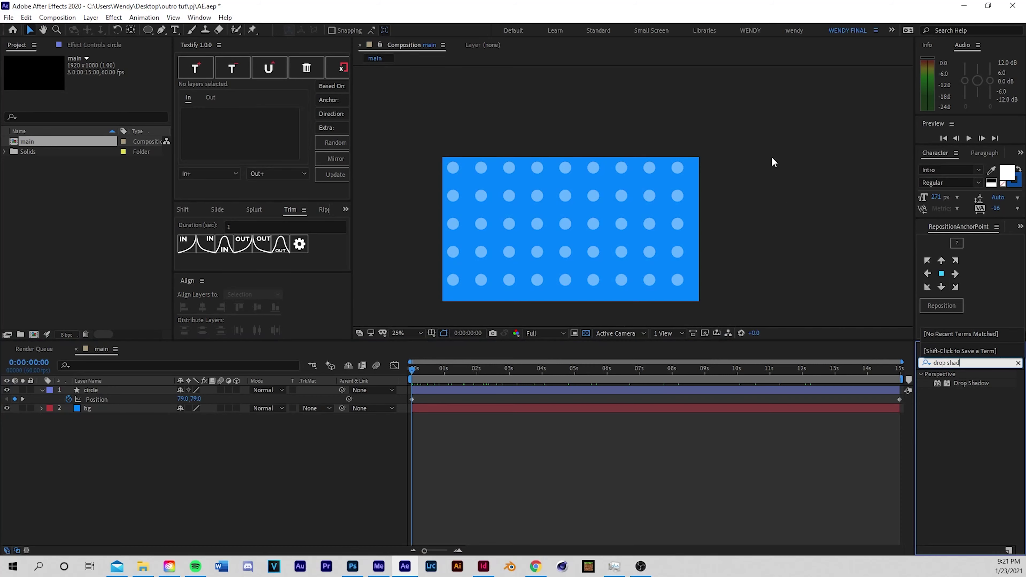
pyautogui.click(199, 17)
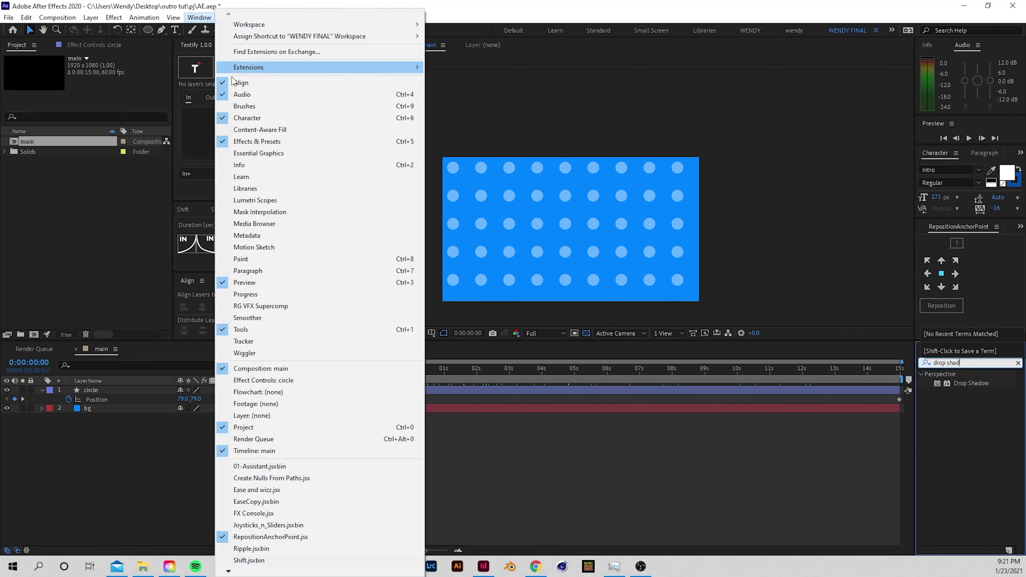
pyautogui.click(241, 142)
pyautogui.moveTo(971, 383); pyautogui.dragTo(431, 388)
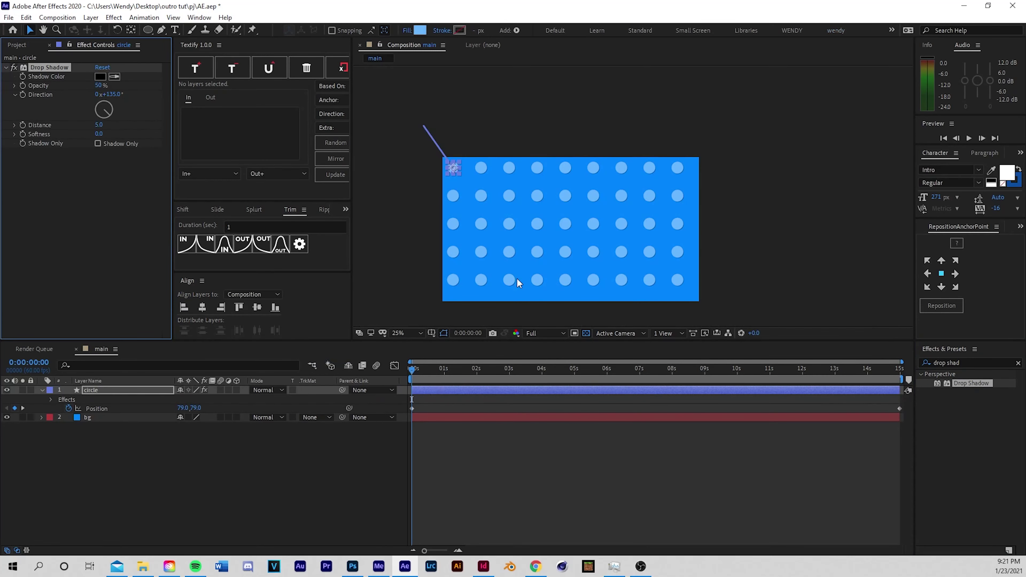
pyautogui.scroll(6, 539, 250)
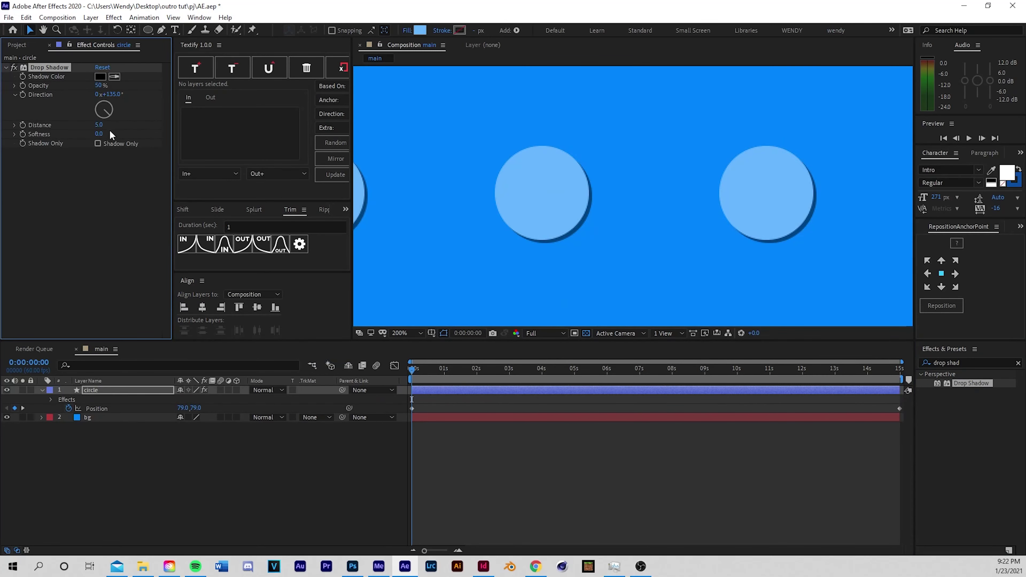
# Set the distance of the circle layer's drop shadow to 3.5
pyautogui.moveTo(99, 123)
pyautogui.mouseDown()
pyautogui.moveTo(119, 123)
pyautogui.moveTo(100, 127)
pyautogui.mouseUp()
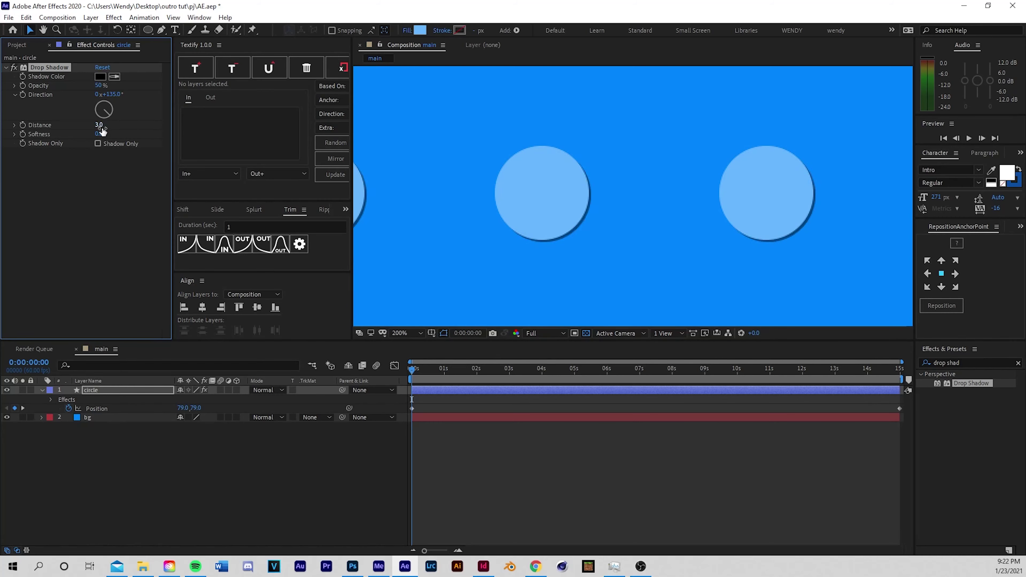
pyautogui.write('3.5')
pyautogui.press('Return')
pyautogui.moveTo(97, 133); pyautogui.dragTo(85, 152)
pyautogui.scroll(-8, 719, 191)
pyautogui.click(477, 475)
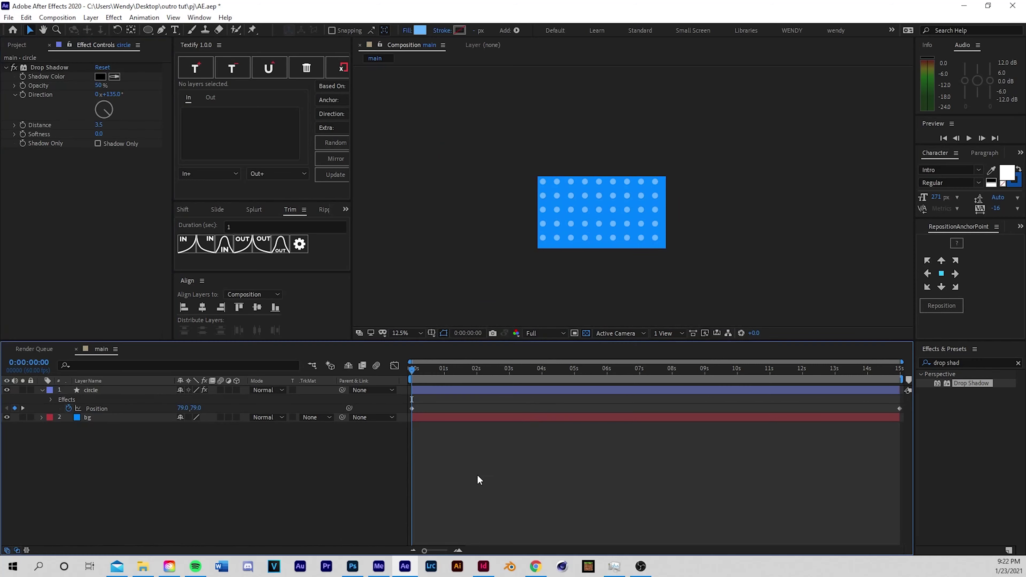
# Scrub through the composition to check the shadowed circle pattern's movement, and return to the first frame
pyautogui.moveTo(419, 366); pyautogui.dragTo(887, 368)
pyautogui.press('Home')
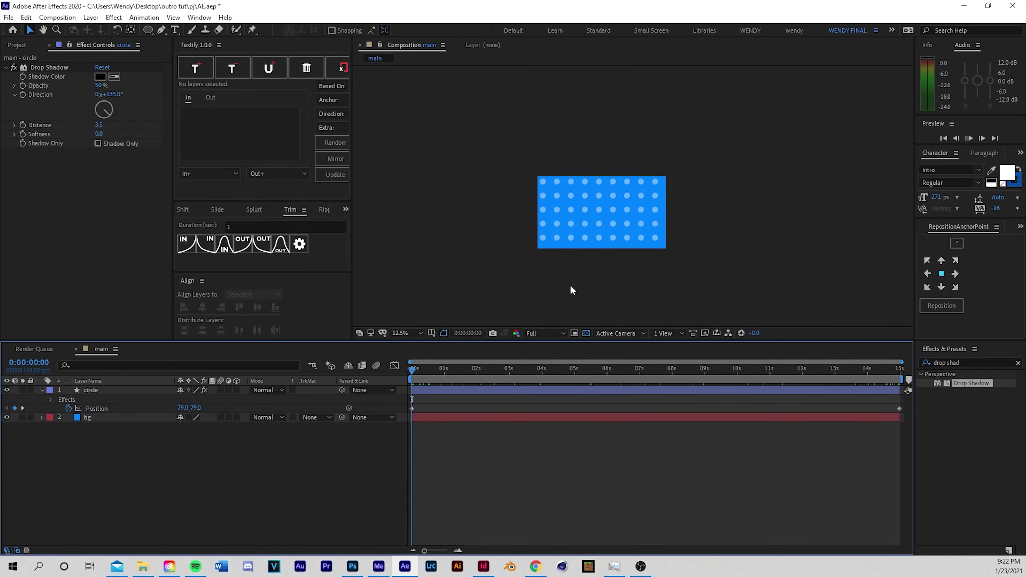
pyautogui.press('.')
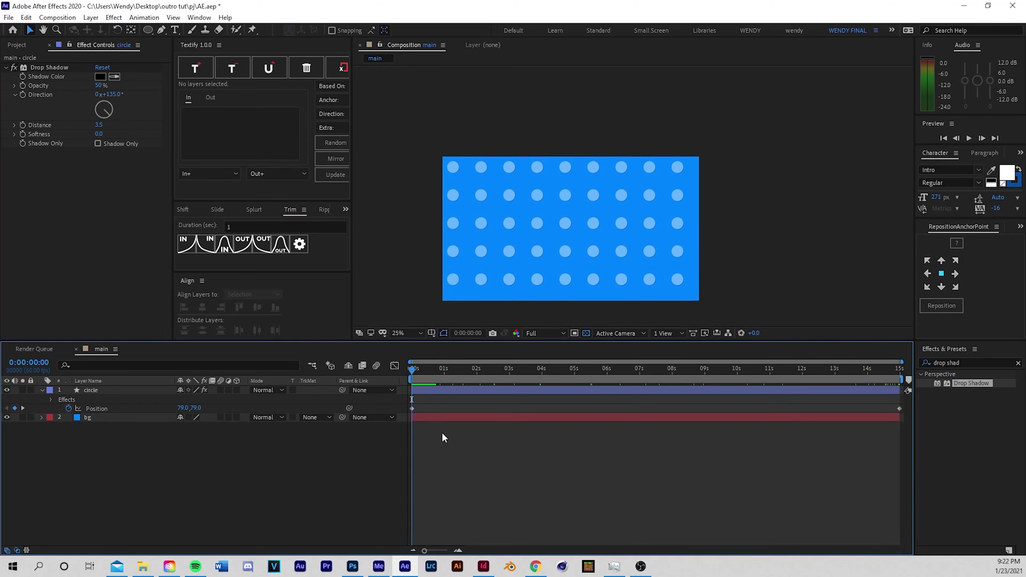
# Pre-compose the circle and bg layers into a new composition named BACKGROUND
pyautogui.click(437, 419)
pyautogui.keyDown('shift'); pyautogui.click(430, 388); pyautogui.keyUp('shift')
pyautogui.rightClick(429, 389)
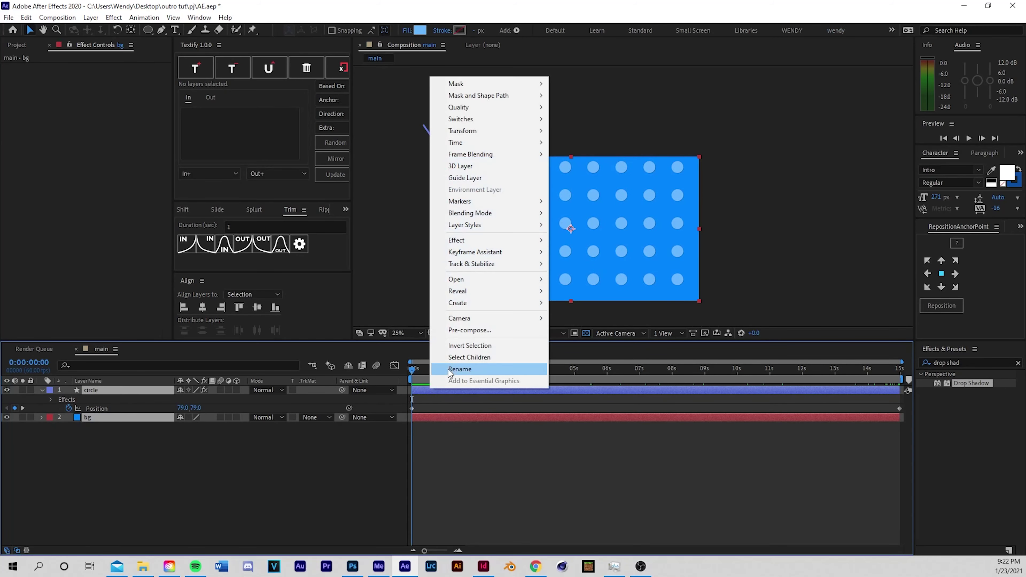
pyautogui.click(463, 329)
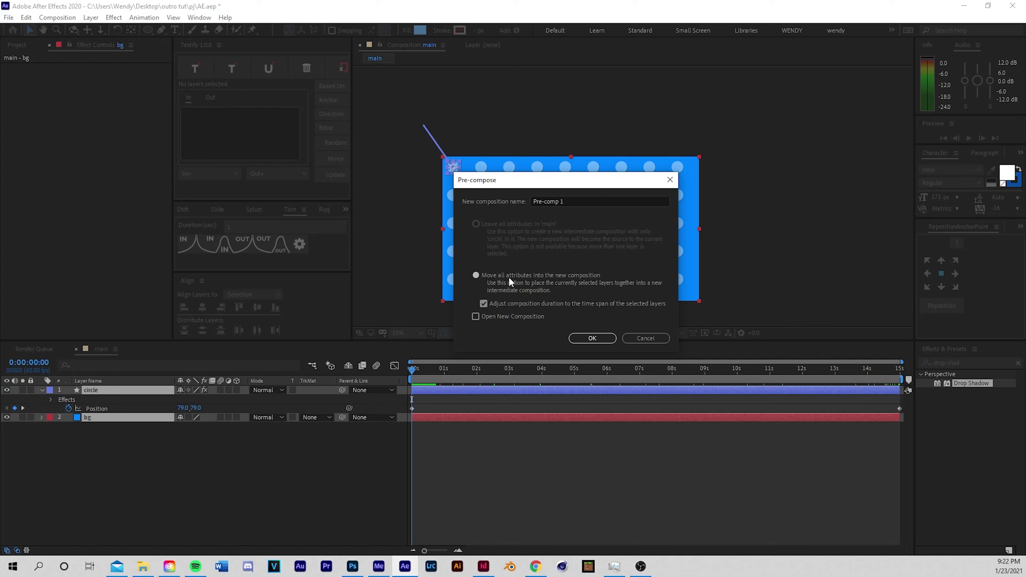
pyautogui.click(565, 198)
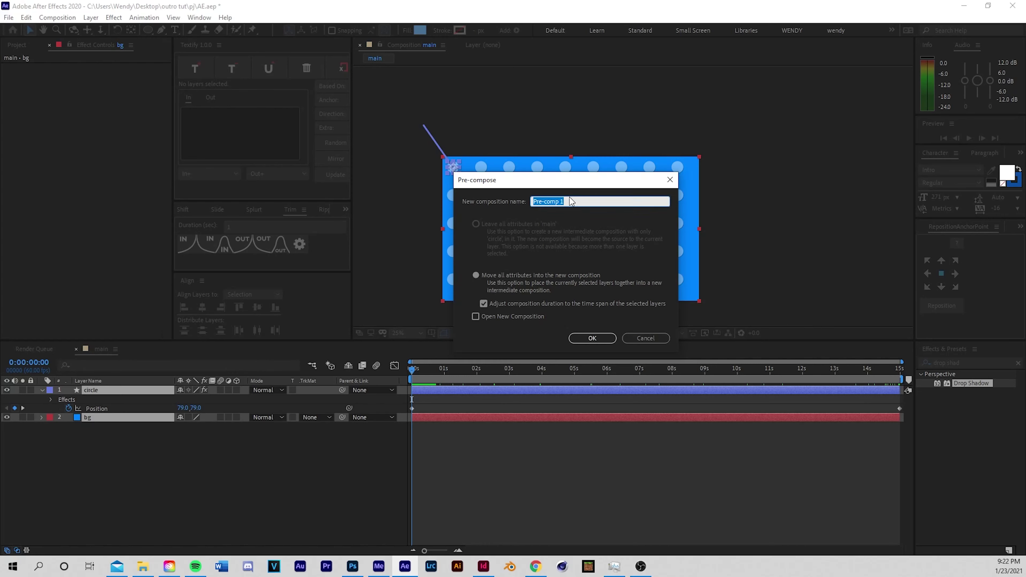
pyautogui.write('BACKGROUND')
pyautogui.press('Return')
pyautogui.press('capslock')
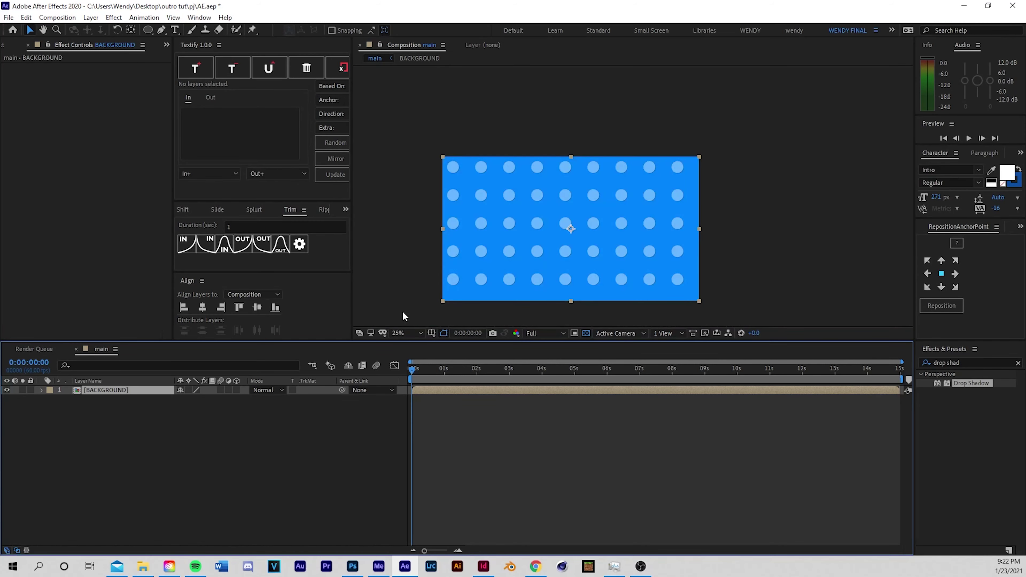
# Briefly preview the animation of the pre-composed BACKGROUND layer
pyautogui.click(444, 405)
pyautogui.press('space')
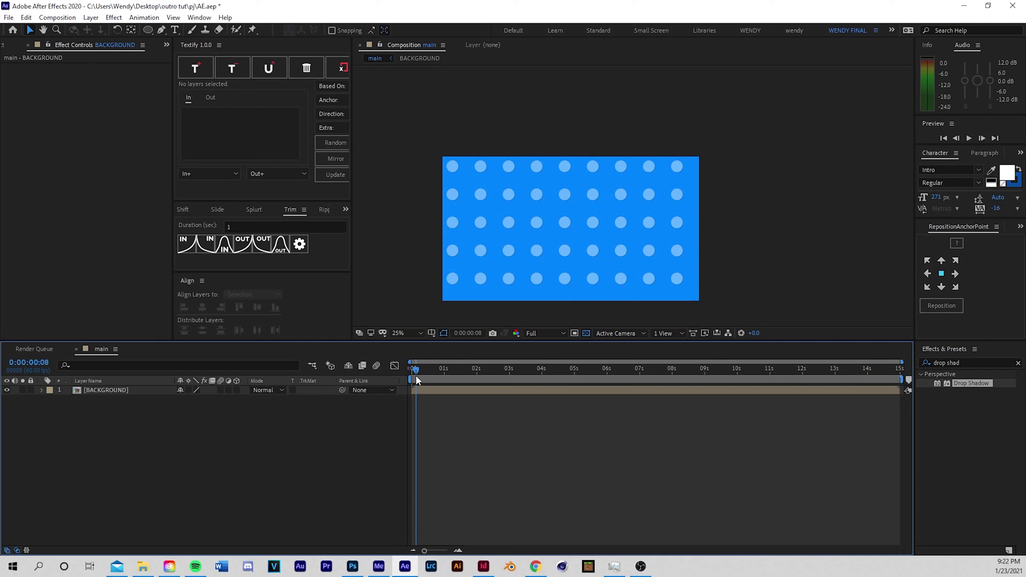
pyautogui.press('space')
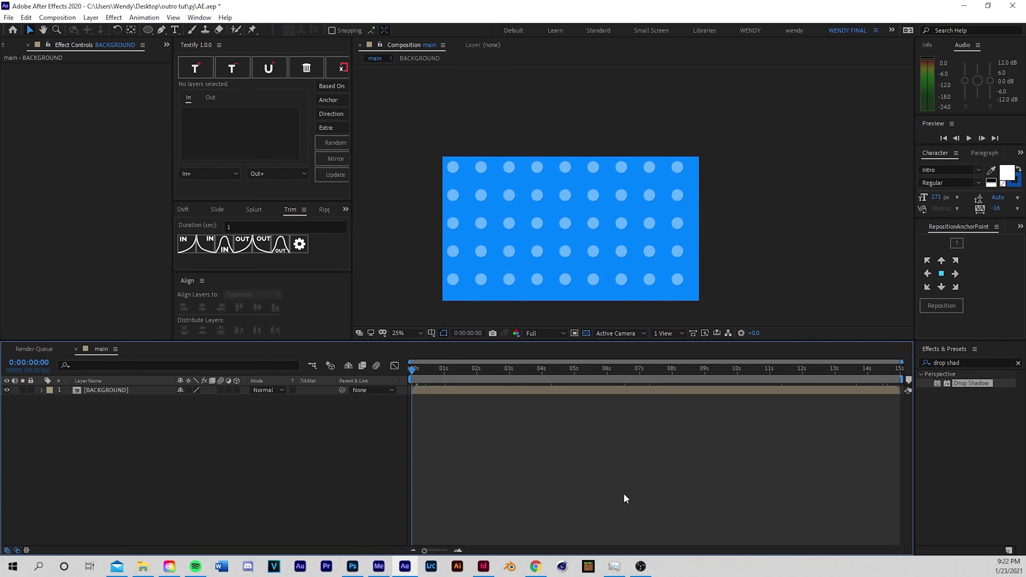
# Add a white text layer reading "thanks for watching" over the background and set its font size to 144 px
pyautogui.click(176, 30)
pyautogui.click(558, 204)
pyautogui.write('tha')
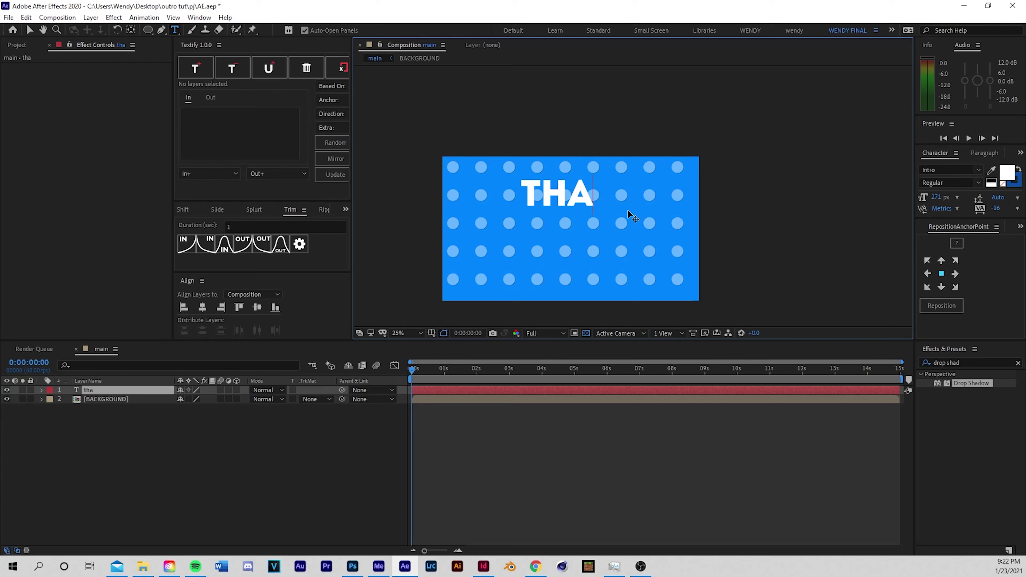
pyautogui.write('nks for')
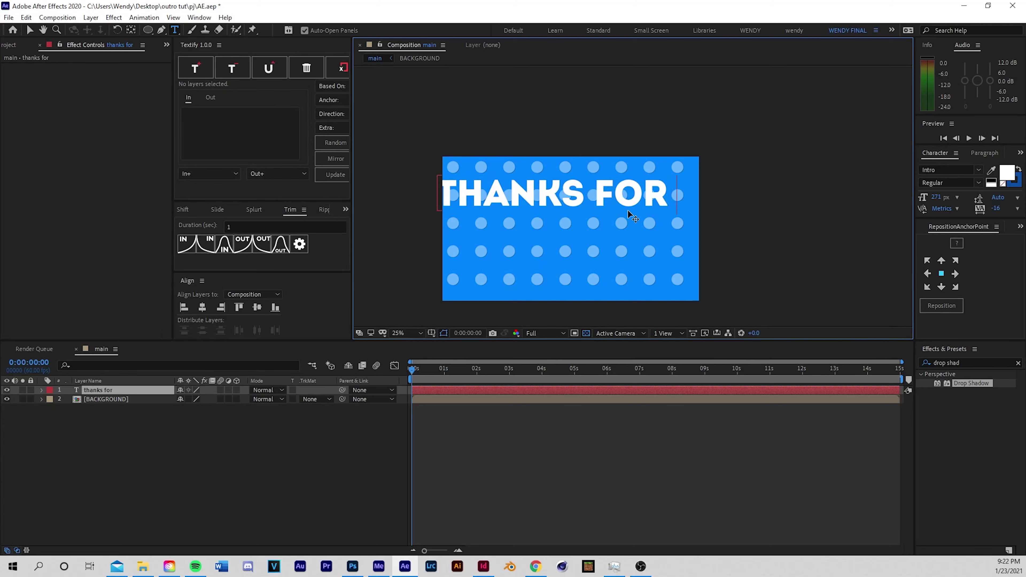
pyautogui.write(' watchiong')
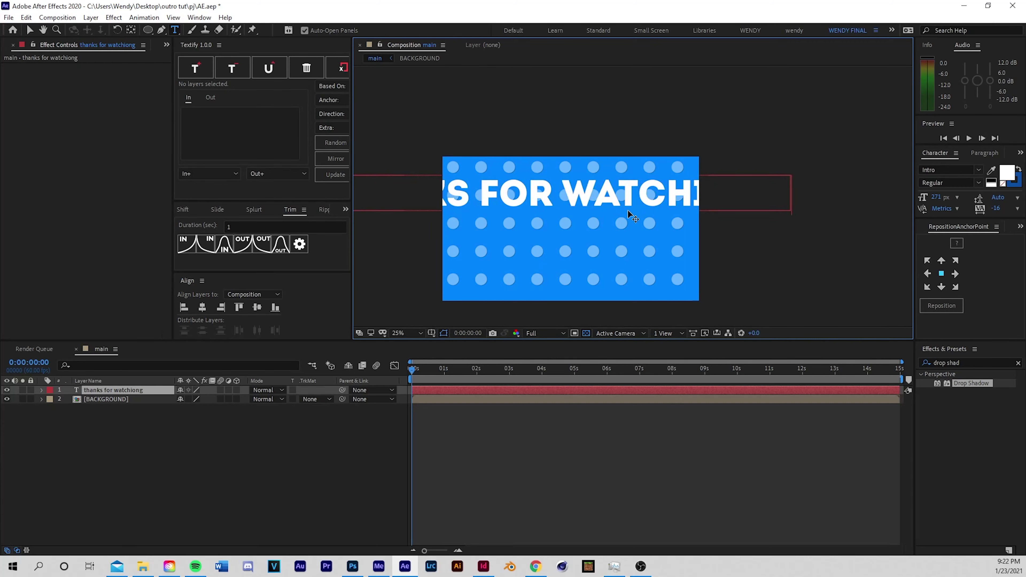
pyautogui.hotkey('ctrl', 'a')
pyautogui.click(936, 197)
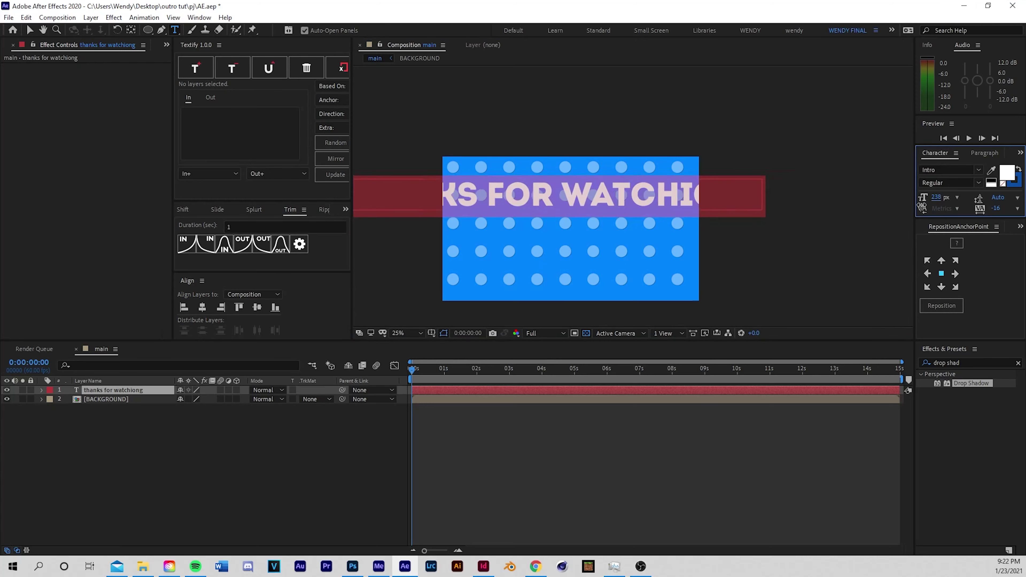
pyautogui.write('144')
pyautogui.press('Return')
pyautogui.click(655, 201)
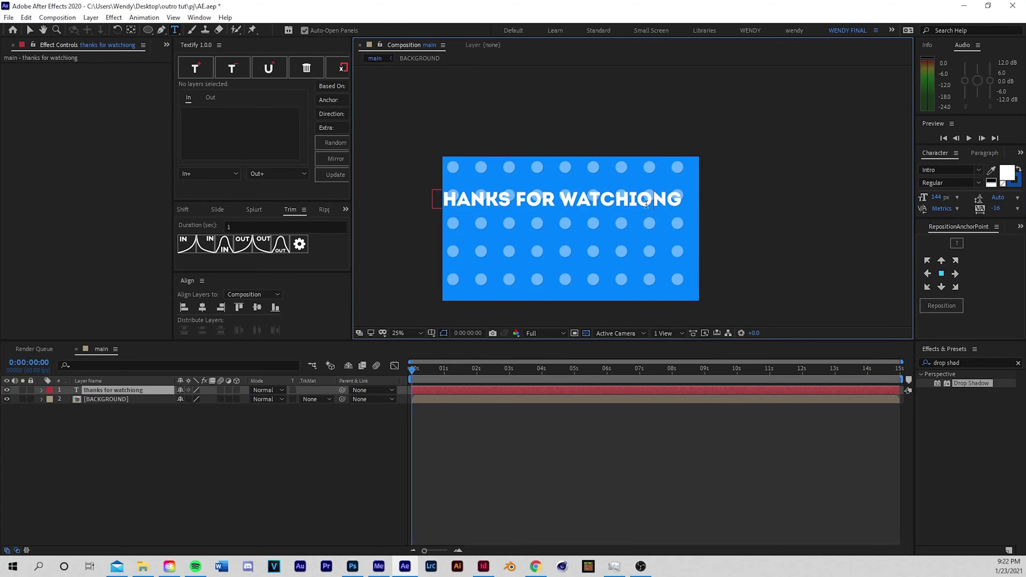
pyautogui.press('BackSpace')
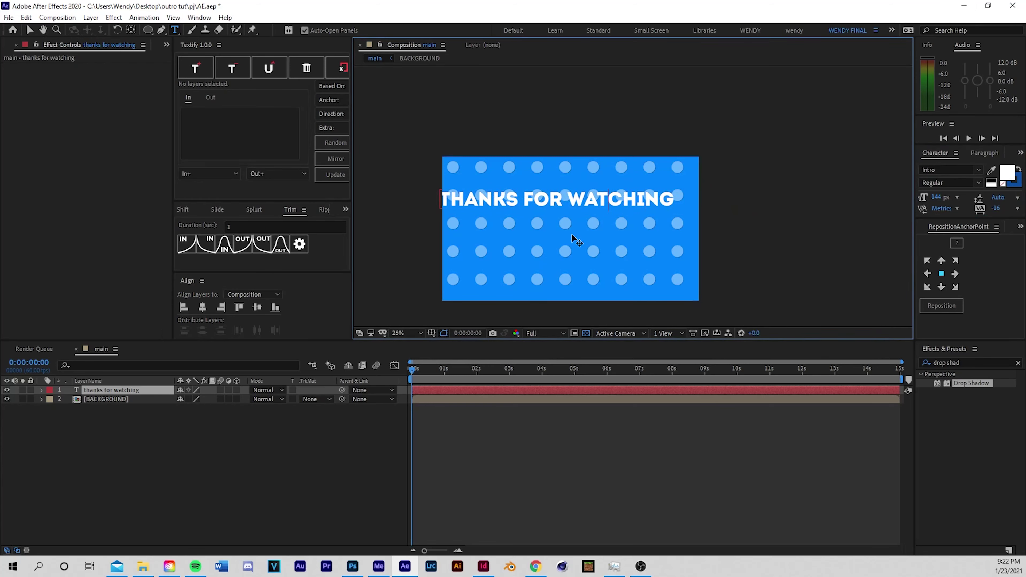
# Center the text layer's anchor point in its content, and center the text horizontally and vertically in the composition
pyautogui.click(421, 391)
pyautogui.click(90, 17)
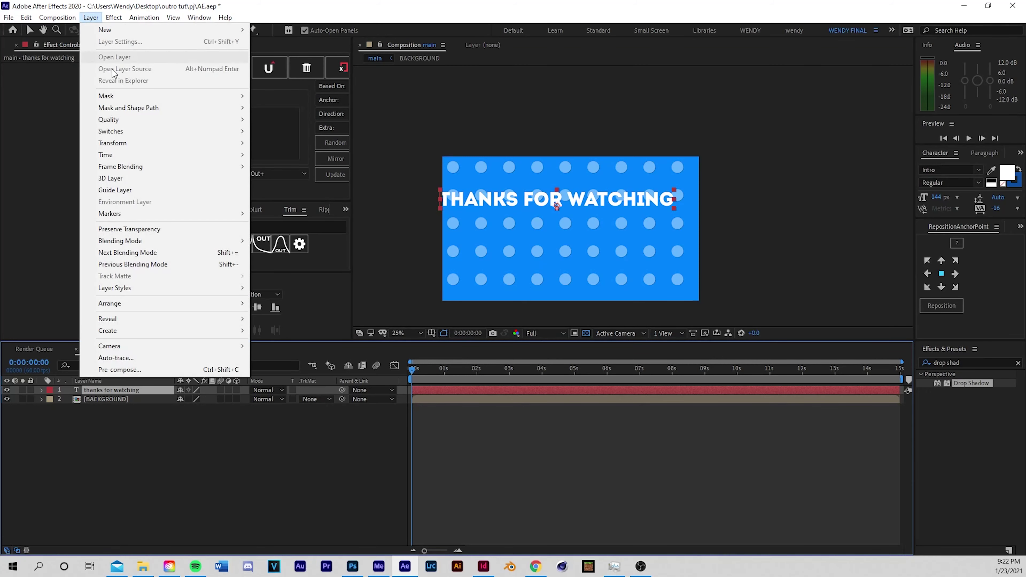
pyautogui.moveTo(116, 150)
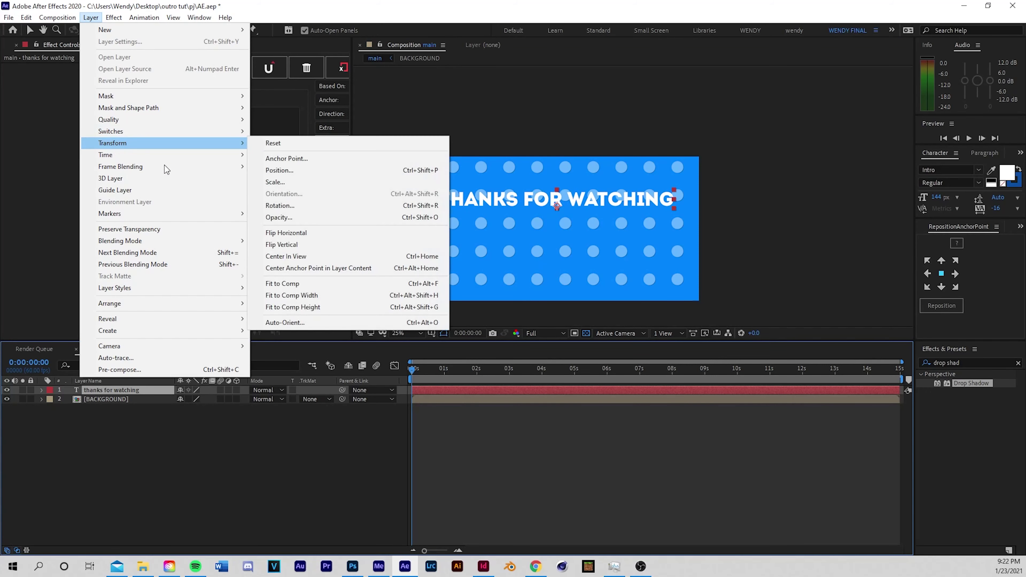
pyautogui.click(302, 269)
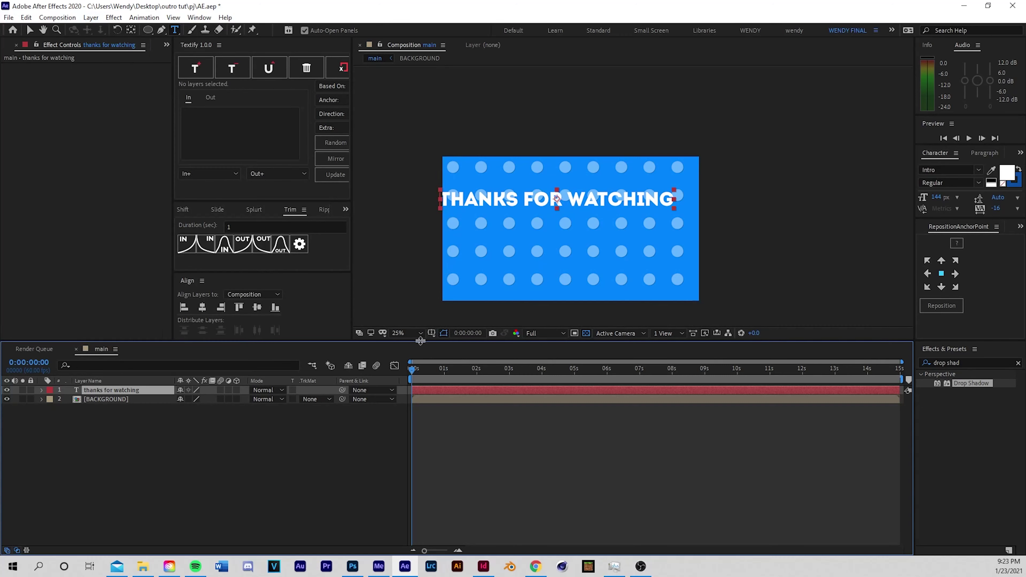
pyautogui.click(203, 308)
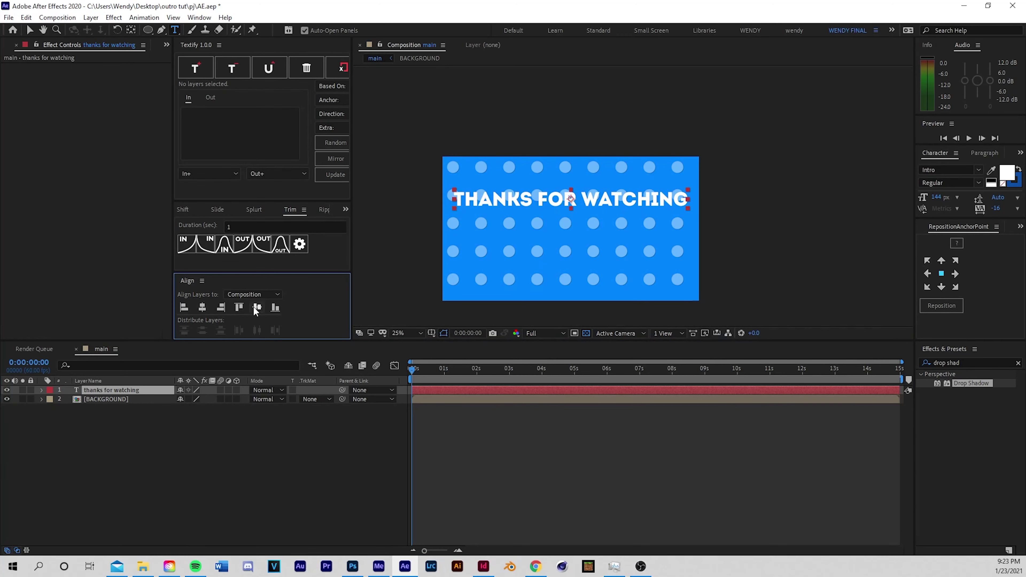
pyautogui.click(257, 307)
pyautogui.click(536, 437)
# Pre-compose the "thanks for watching" text layer under the name text 1, moving all attributes into the new composition
pyautogui.rightClick(417, 393)
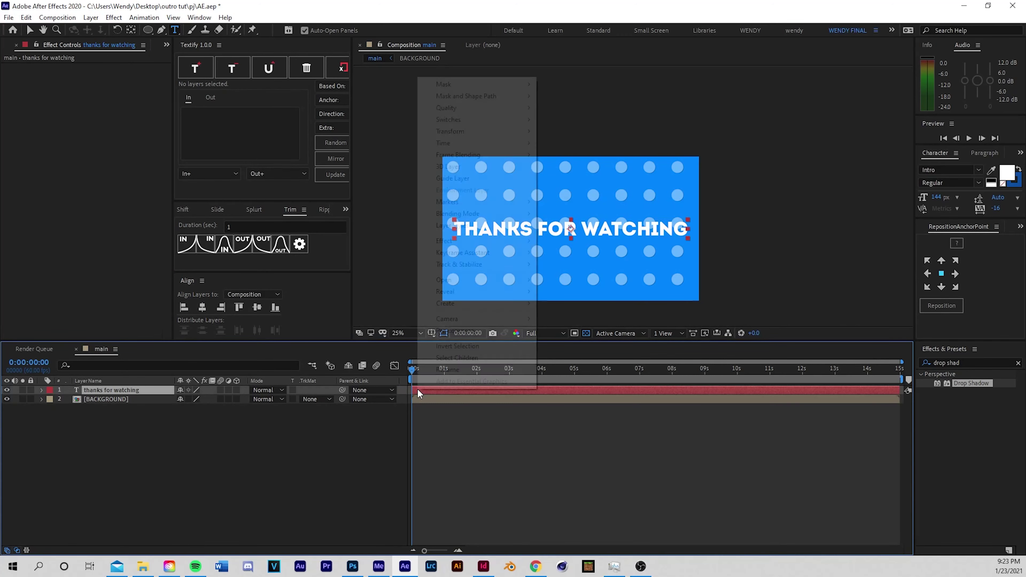
pyautogui.click(484, 345)
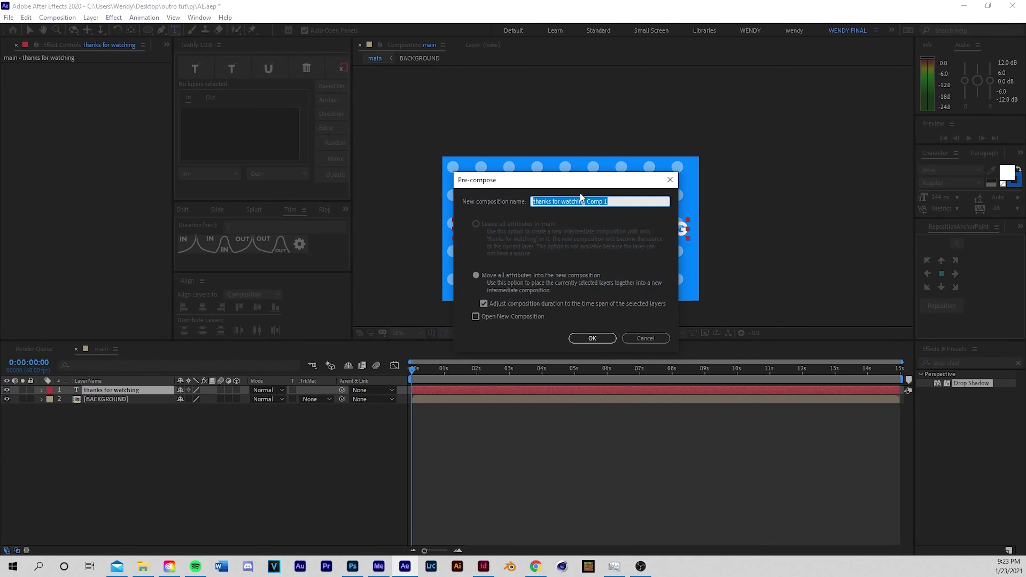
pyautogui.write('text')
pyautogui.click(518, 280)
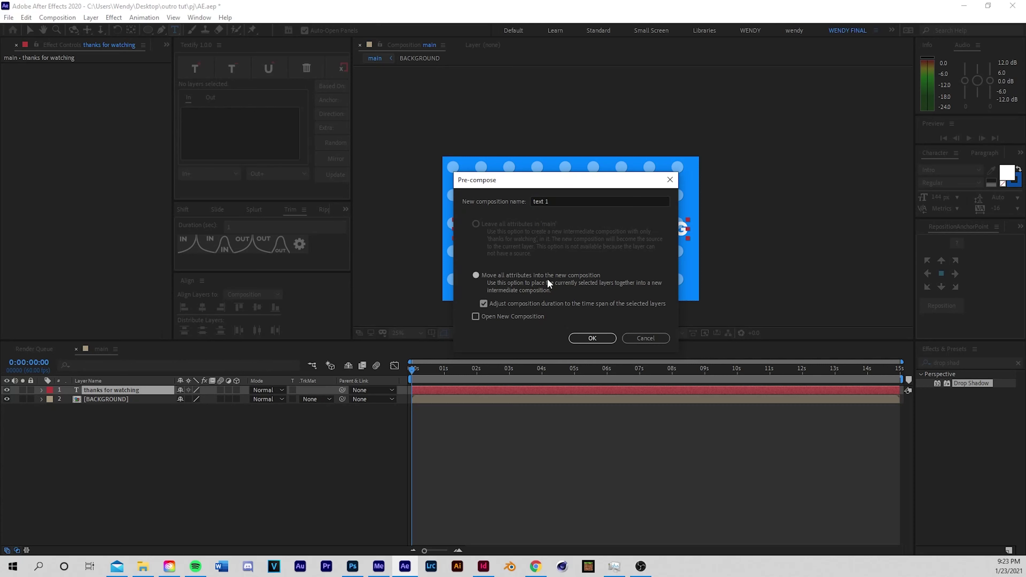
pyautogui.click(592, 338)
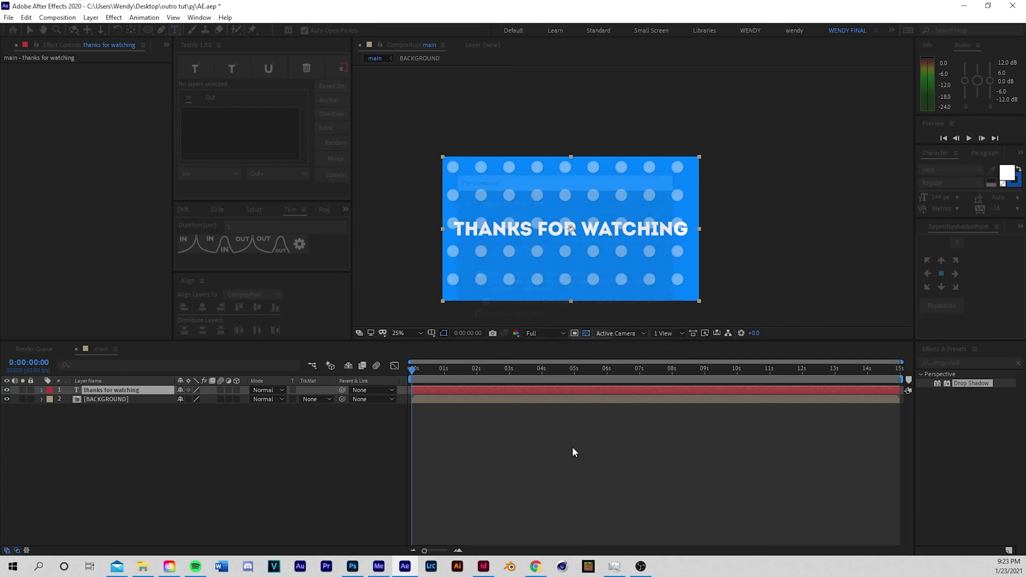
# Find the Gradient Ramp effect and apply it to the text 1 layer
pyautogui.click(951, 365)
pyautogui.doubleClick(963, 365)
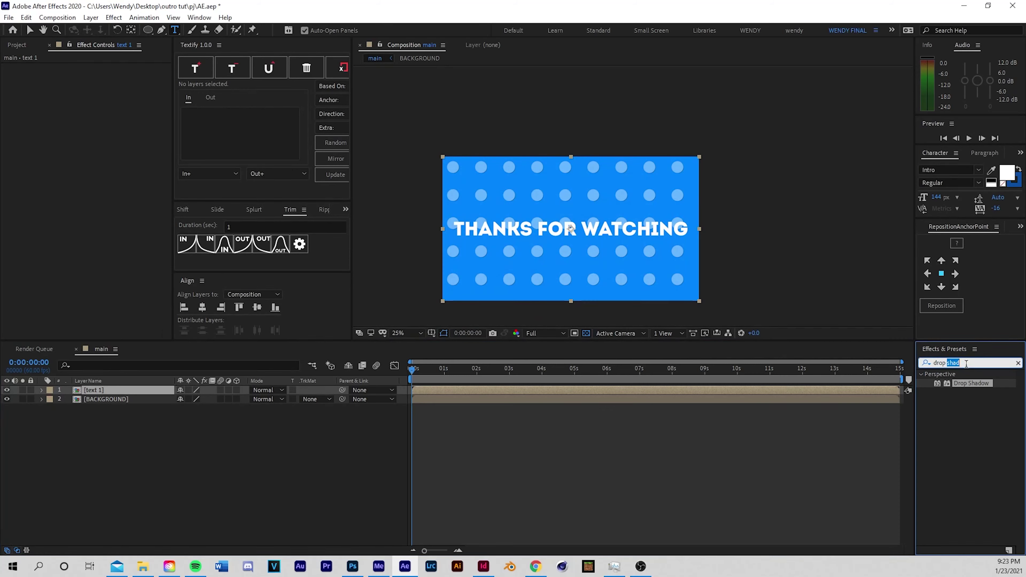
pyautogui.press('BackSpace')
pyautogui.press('BackSpace')
pyautogui.press('BackSpace')
pyautogui.press('BackSpace')
pyautogui.press('BackSpace')
pyautogui.press('BackSpace')
pyautogui.write('gradie')
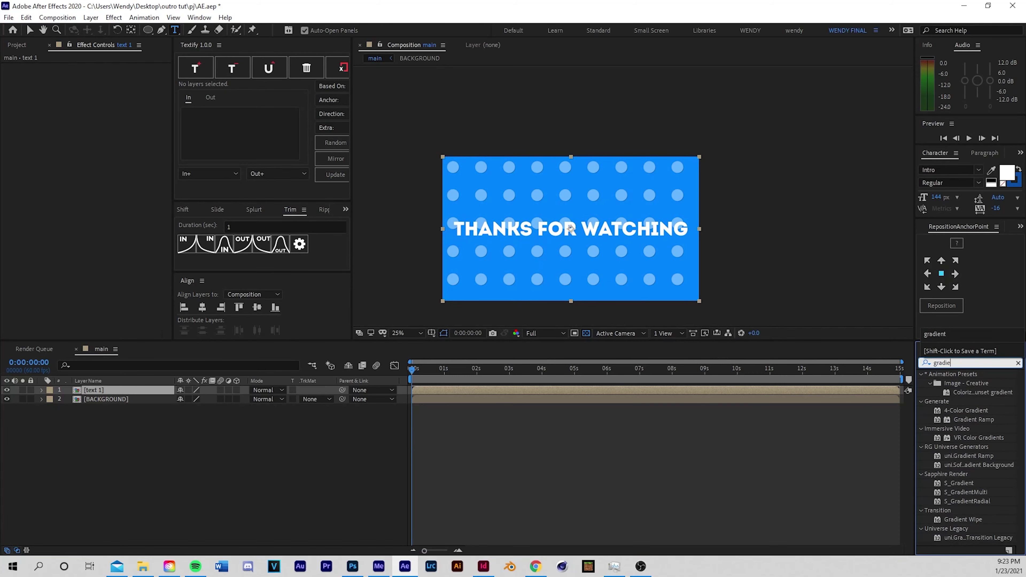
pyautogui.write('nt ram')
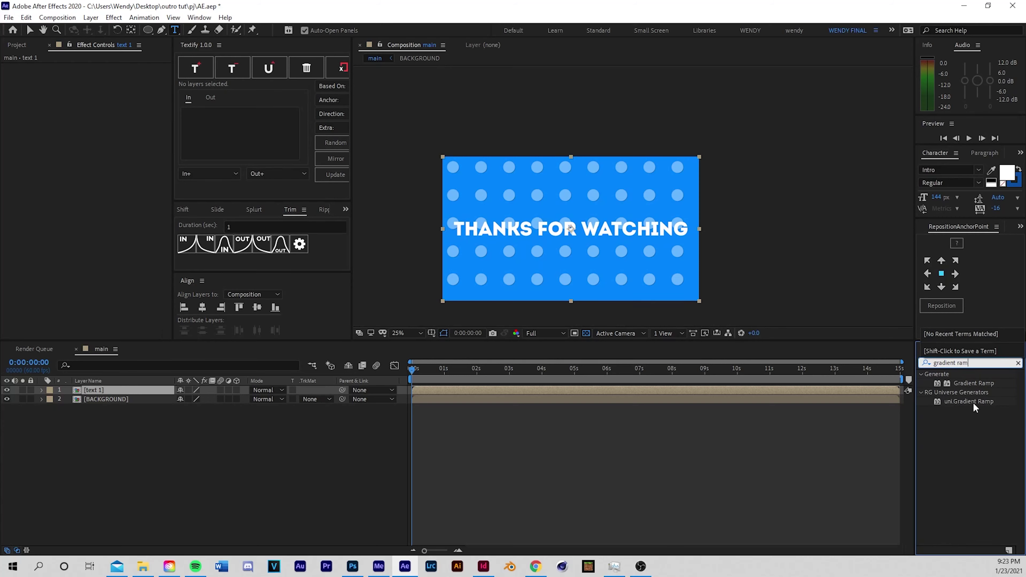
pyautogui.moveTo(978, 382); pyautogui.dragTo(468, 404)
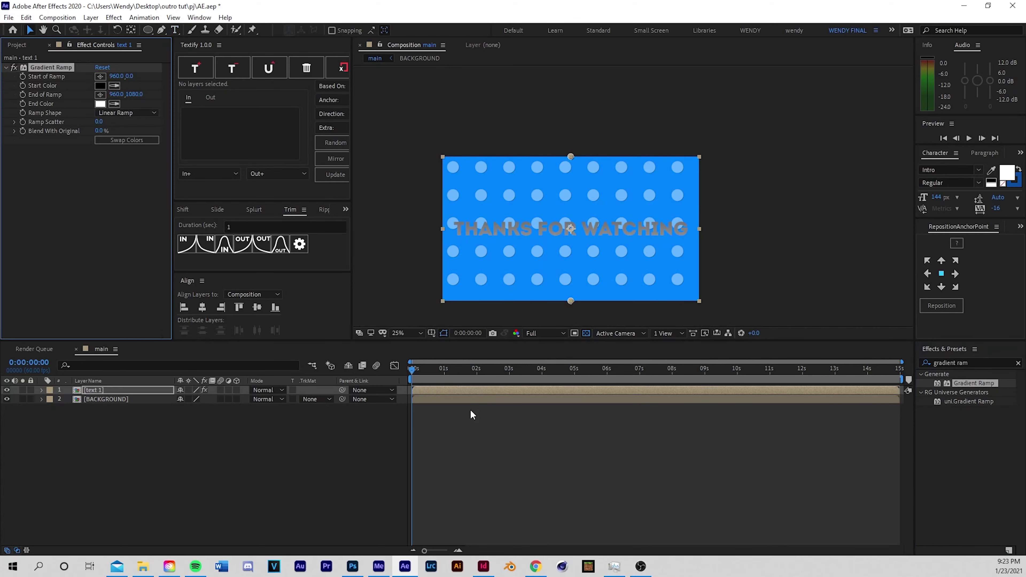
# Set the start colour of the text's Gradient Ramp to a dark blue
pyautogui.click(104, 85)
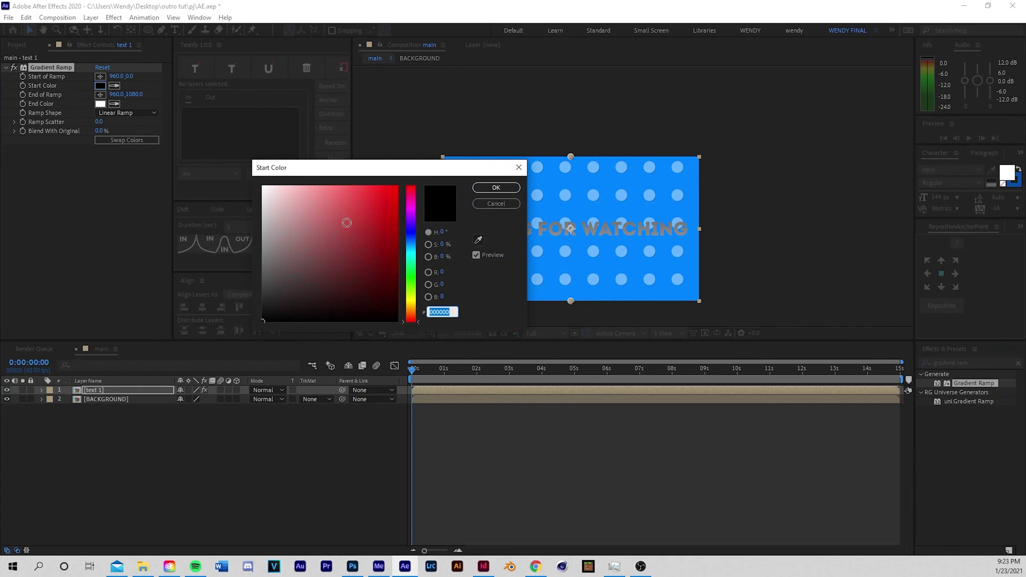
pyautogui.click(411, 232)
pyautogui.moveTo(386, 217); pyautogui.dragTo(418, 173)
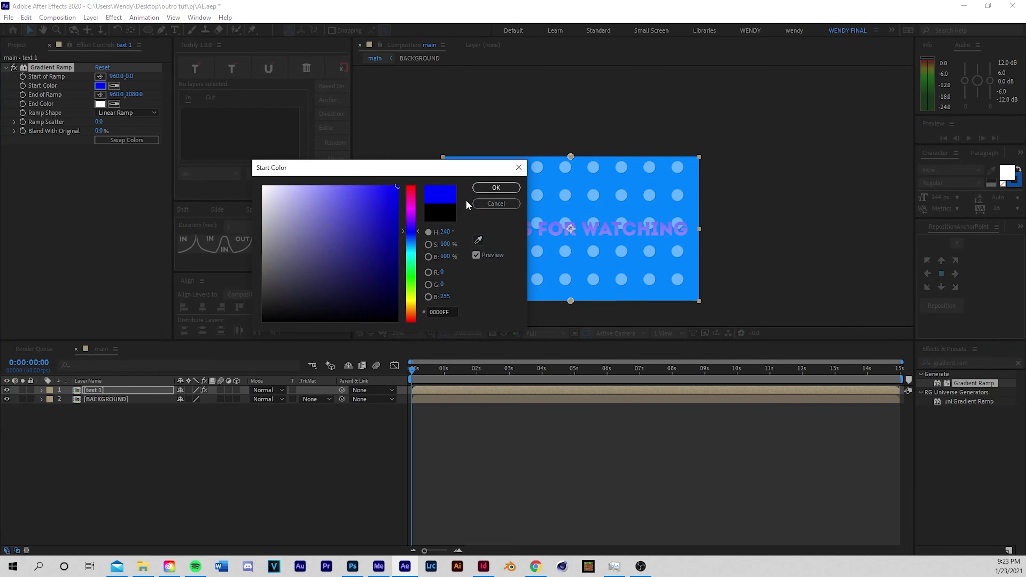
pyautogui.moveTo(394, 212); pyautogui.dragTo(414, 234)
pyautogui.click(496, 187)
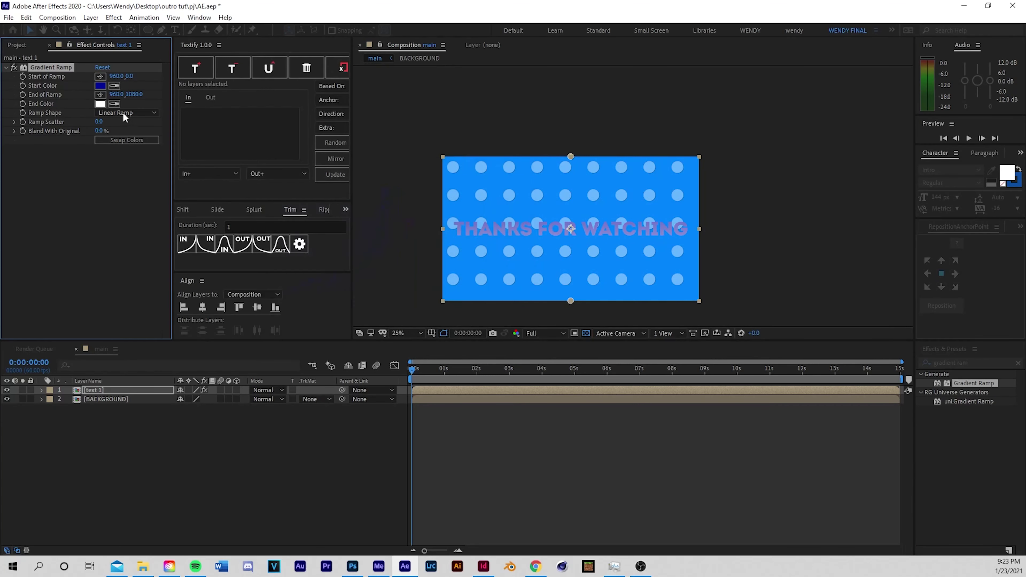
# Set the Gradient Ramp's end colour to light blue 00C0FF
pyautogui.click(100, 103)
pyautogui.click(411, 255)
pyautogui.click(397, 186)
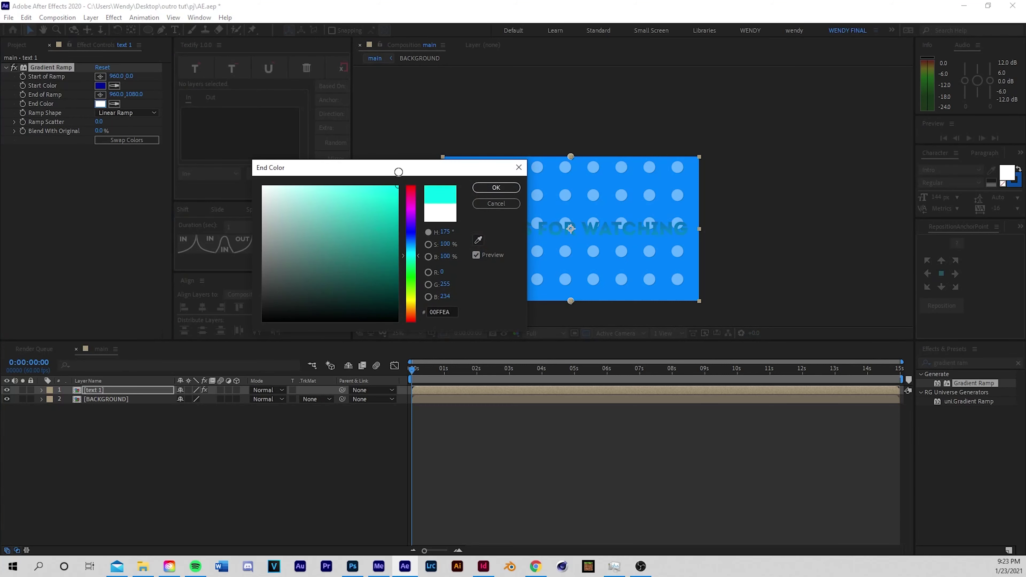
pyautogui.moveTo(409, 256); pyautogui.dragTo(416, 249)
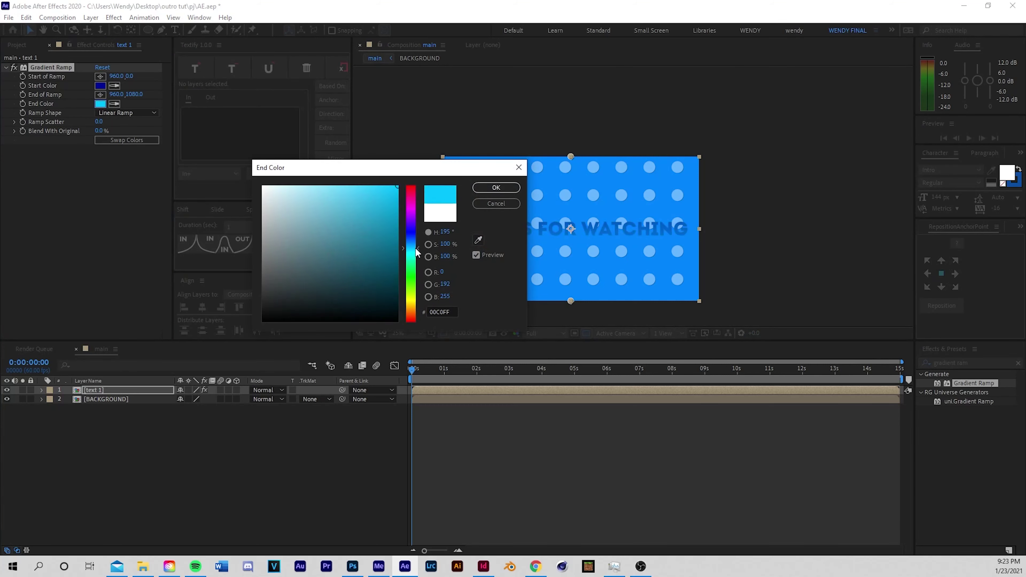
pyautogui.click(495, 188)
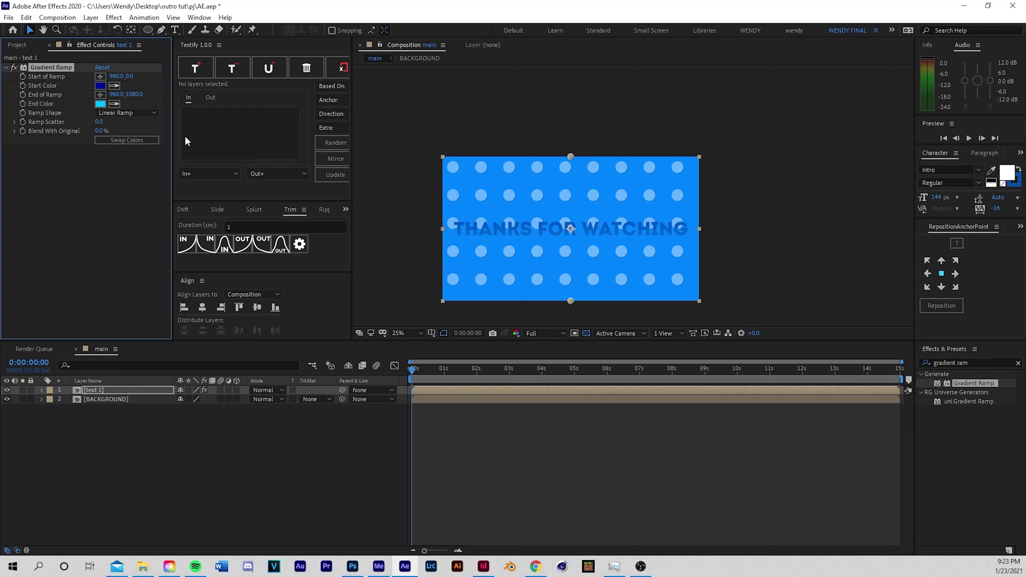
# Swap the Gradient Ramp's colours so the gradient runs from light blue to dark blue
pyautogui.click(142, 141)
pyautogui.click(142, 141)
pyautogui.click(142, 141)
# Pre-compose the text 1 layer as "text ramp", moving all attributes into the new composition
pyautogui.click(539, 483)
pyautogui.click(431, 389)
pyautogui.rightClick(431, 389)
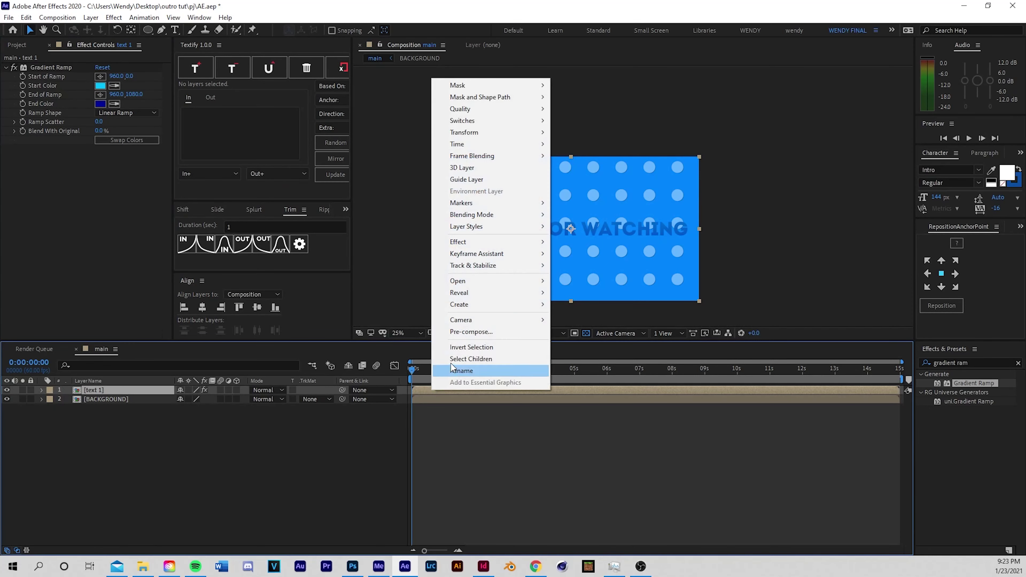
pyautogui.click(464, 332)
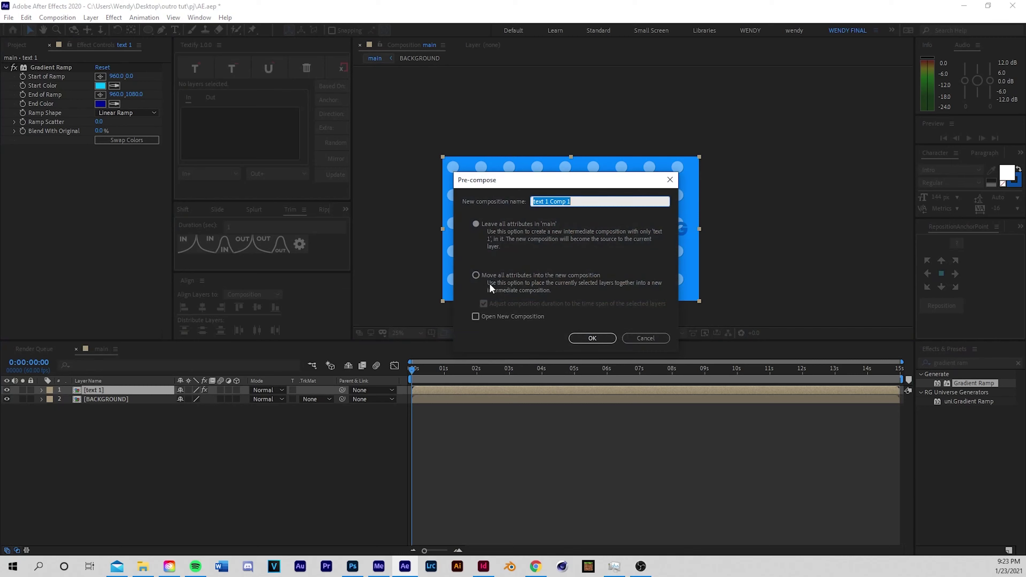
pyautogui.click(494, 275)
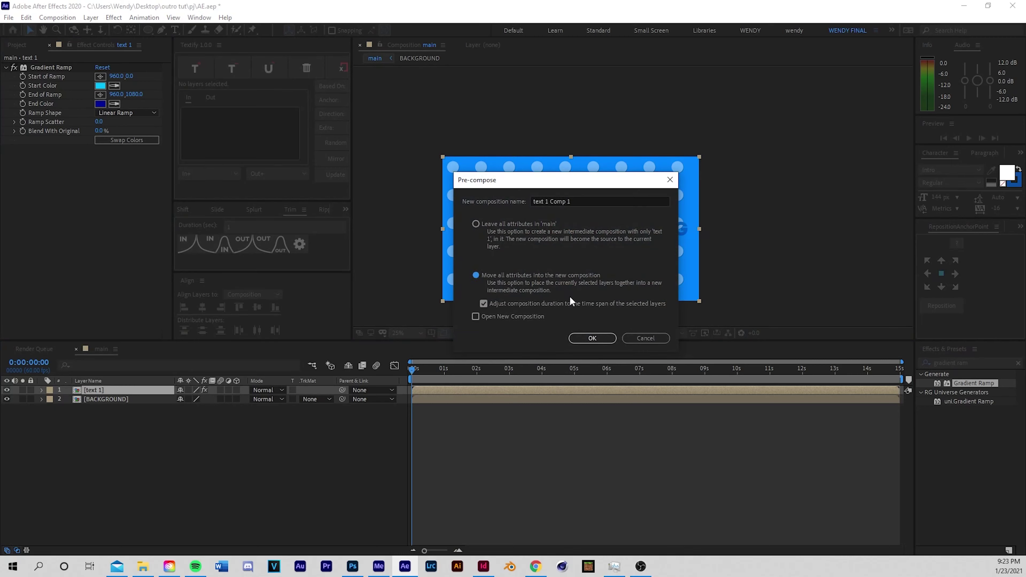
pyautogui.click(513, 224)
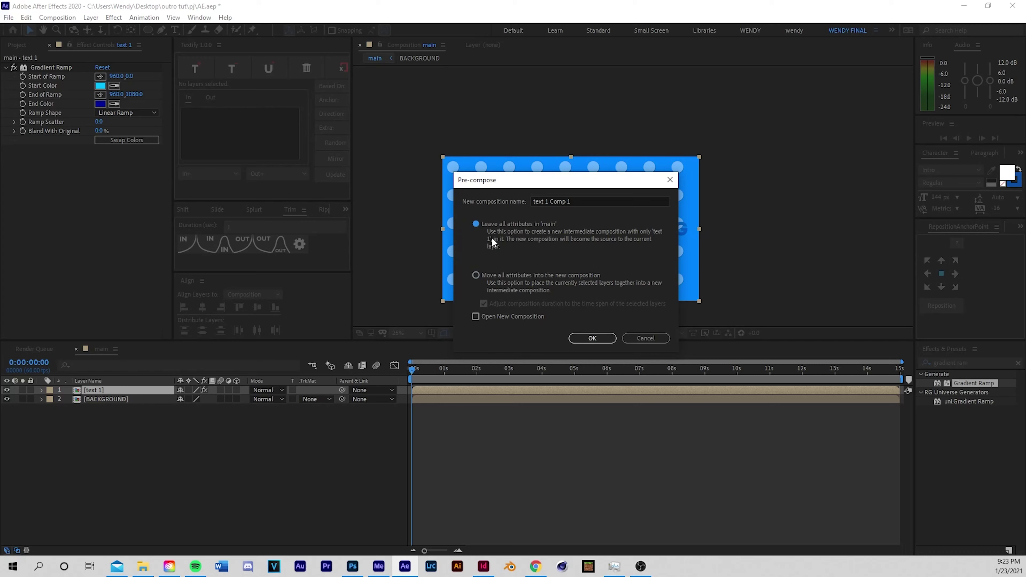
pyautogui.click(514, 286)
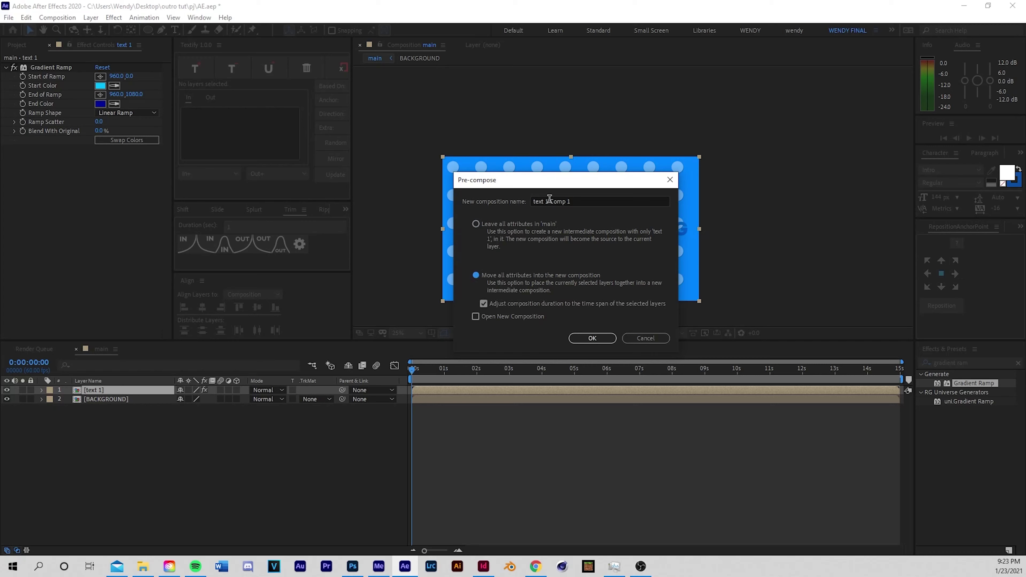
pyautogui.moveTo(550, 200); pyautogui.dragTo(586, 205)
pyautogui.press('BackSpace')
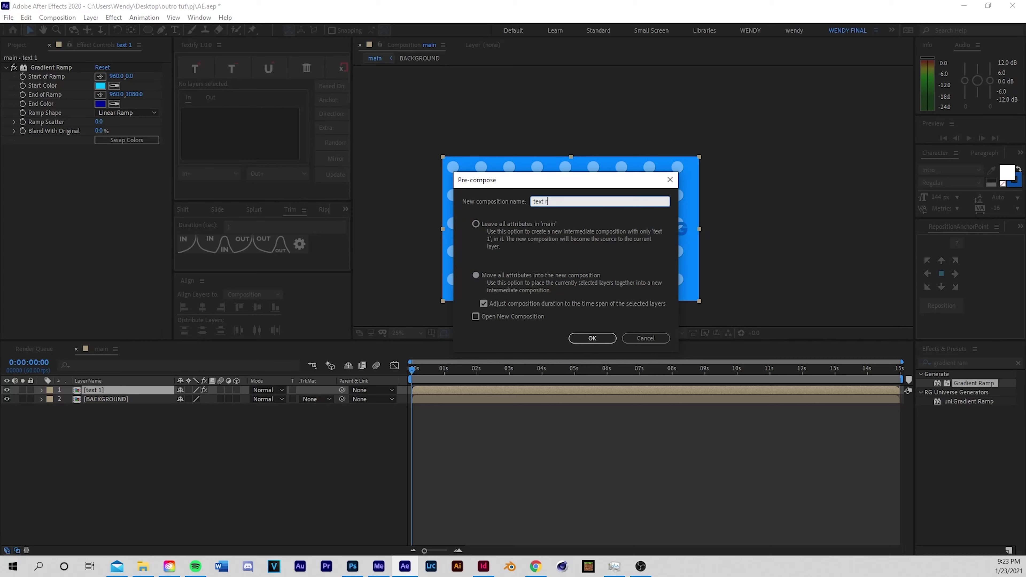
pyautogui.press('Return')
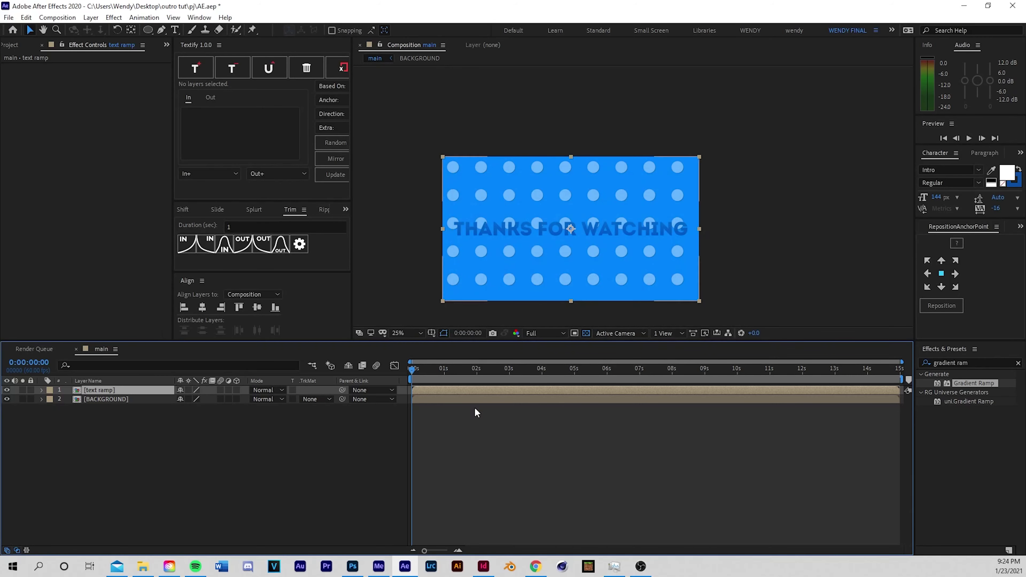
# Add an Inner Shadow layer style to the text ramp layer
pyautogui.click(474, 408)
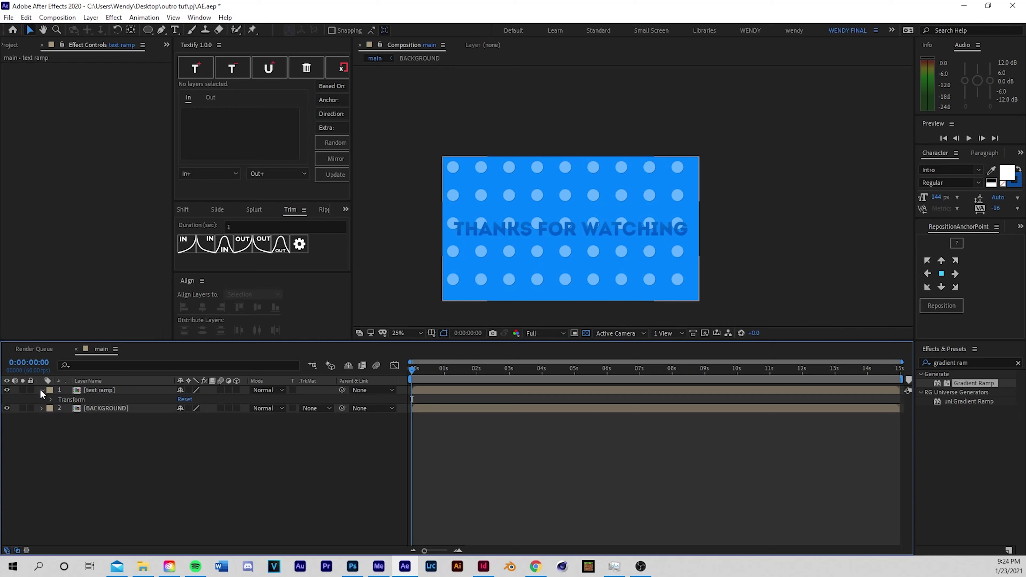
pyautogui.rightClick(90, 395)
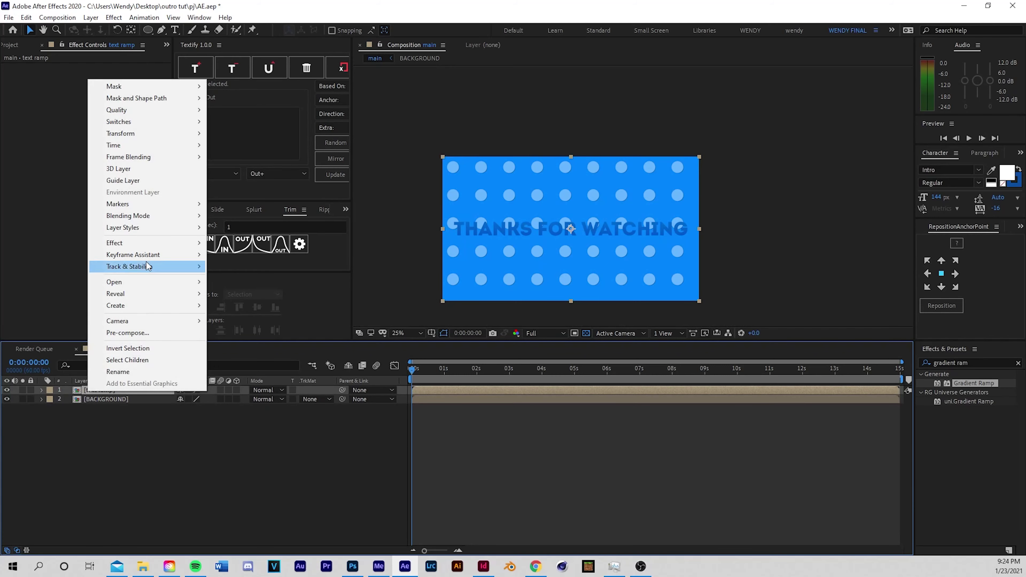
pyautogui.moveTo(135, 229)
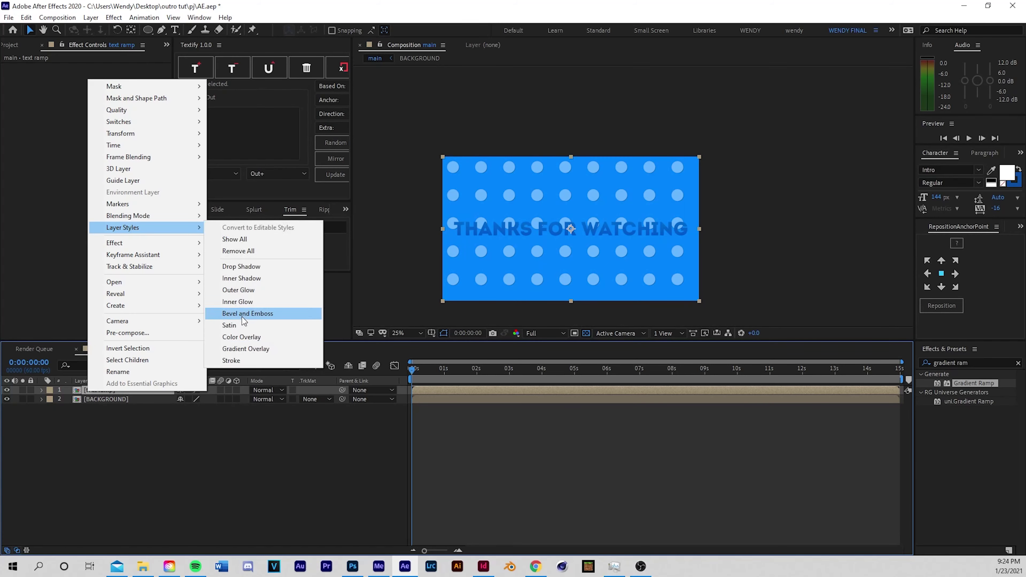
pyautogui.click(242, 278)
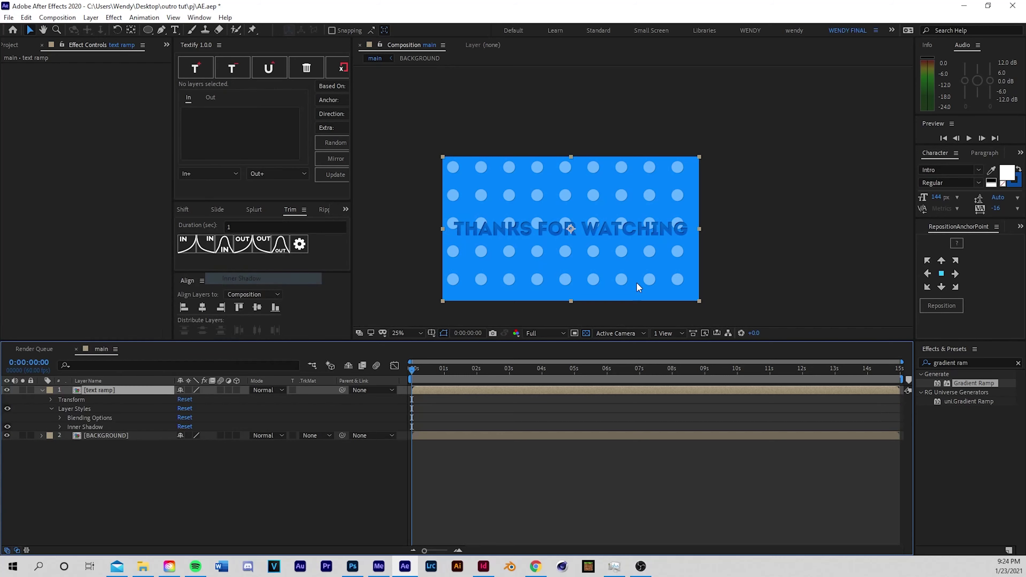
pyautogui.scroll(4, 540, 254)
pyautogui.moveTo(537, 281); pyautogui.dragTo(526, 202)
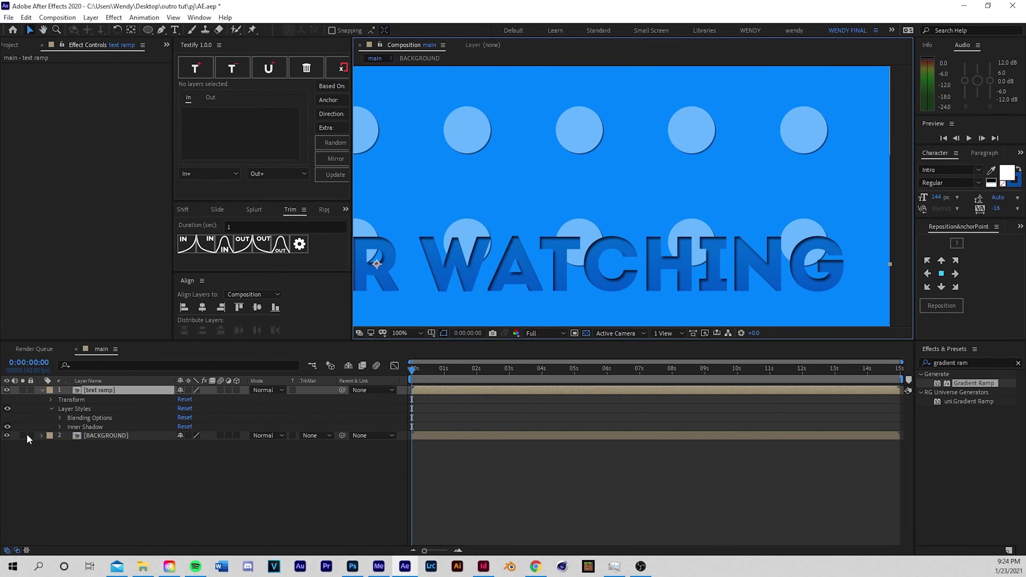
# Set the Inner Shadow opacity of the text ramp layer to 25%
pyautogui.click(59, 427)
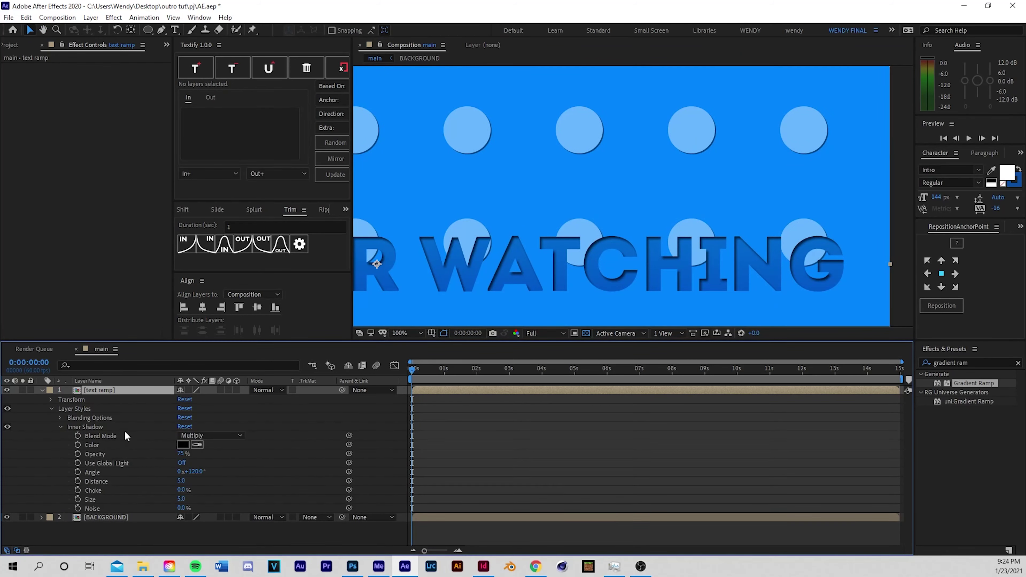
pyautogui.moveTo(179, 454)
pyautogui.mouseDown()
pyautogui.moveTo(166, 466)
pyautogui.moveTo(174, 460)
pyautogui.mouseUp()
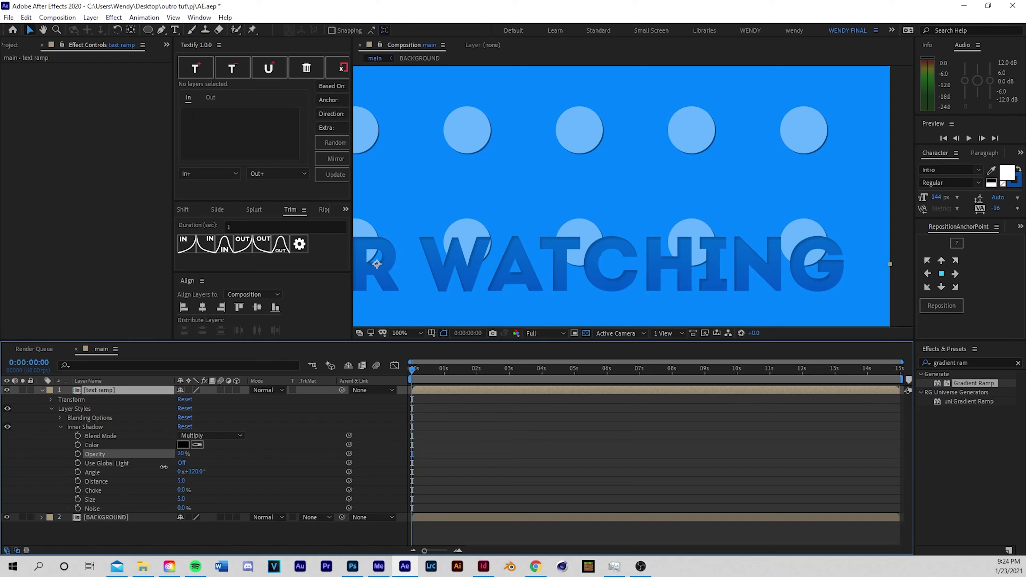
pyautogui.click(180, 455)
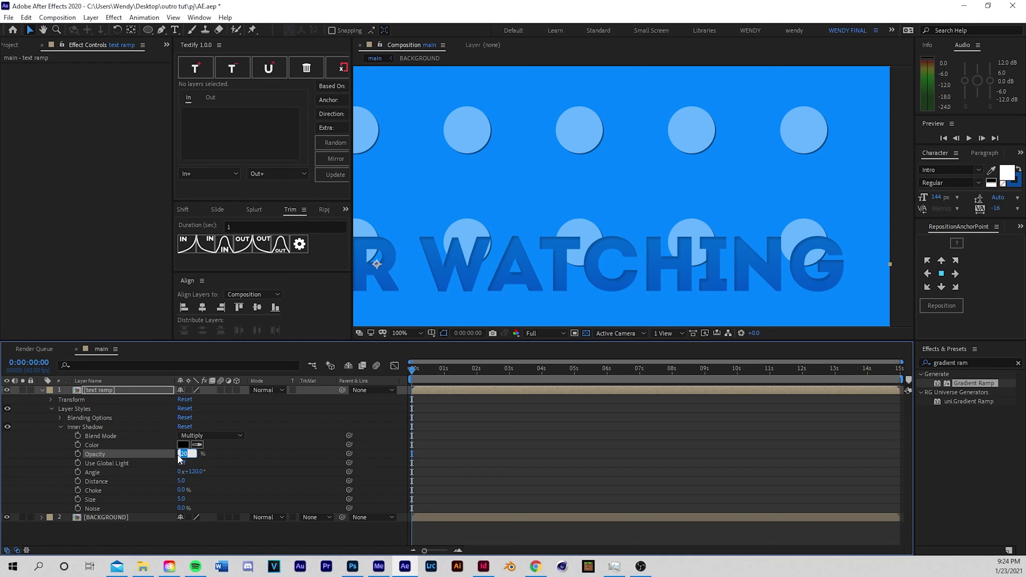
pyautogui.write('25')
pyautogui.press('Return')
pyautogui.click(41, 390)
# Pre-compose the text ramp layer as "text ramp dropshadow" with all attributes moved into the new composition
pyautogui.rightClick(443, 393)
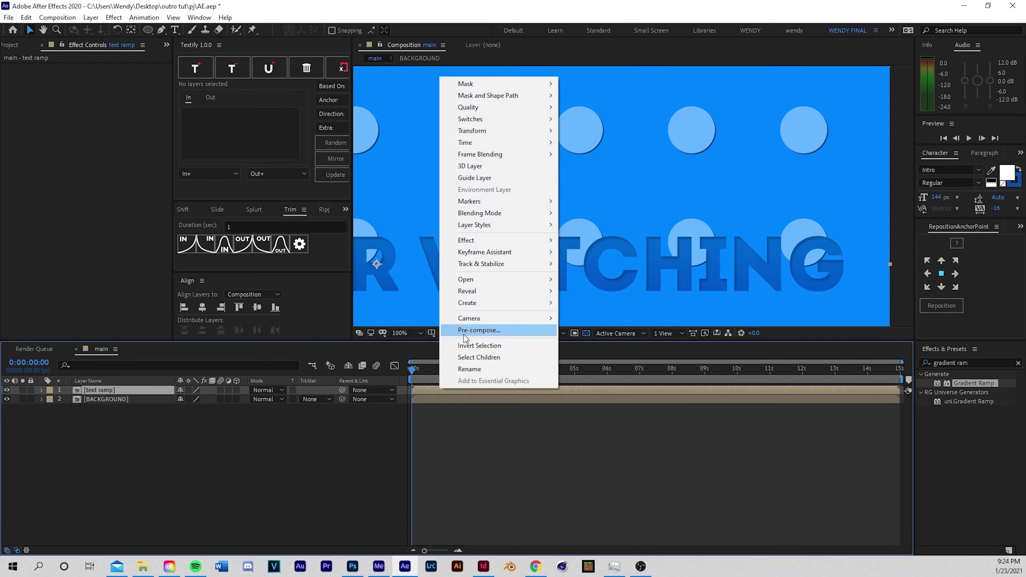
pyautogui.click(478, 330)
pyautogui.click(559, 202)
pyautogui.moveTo(562, 201); pyautogui.dragTo(606, 200)
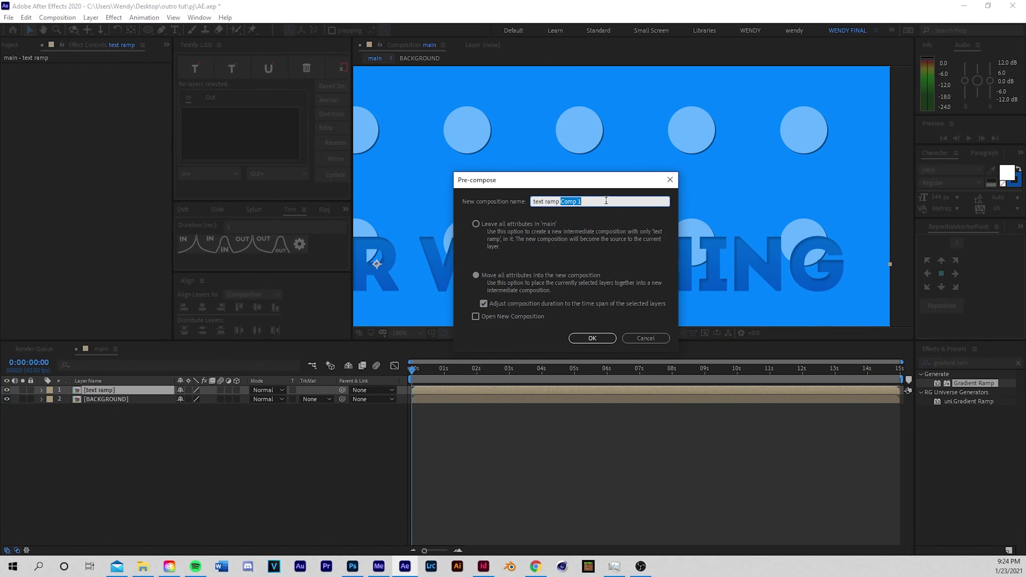
pyautogui.press('BackSpace')
pyautogui.press('Return')
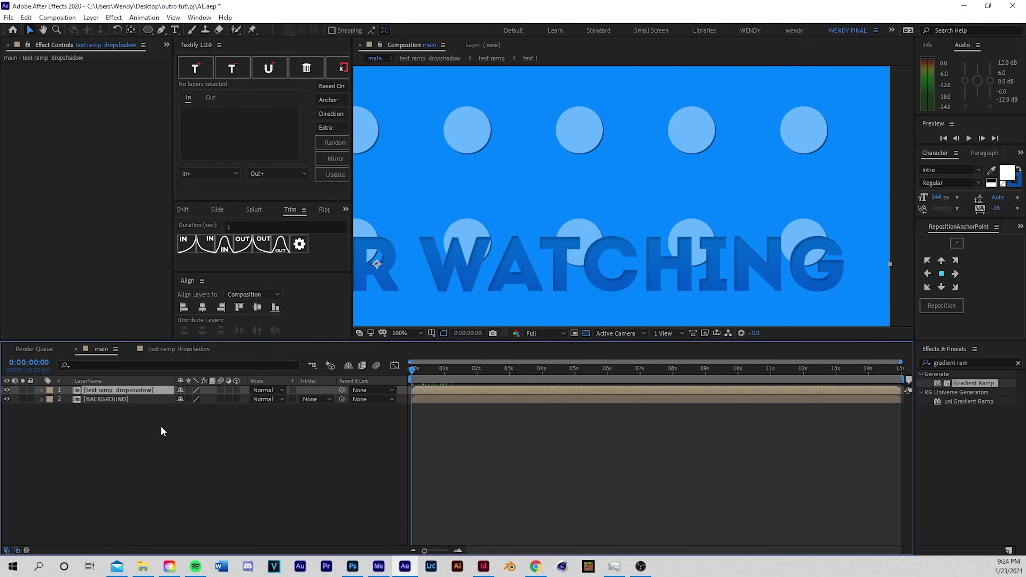
# Try to draw a straight Pen tool line across the title with the text layer selected, and remove the resulting mask
pyautogui.scroll(-4, 458, 252)
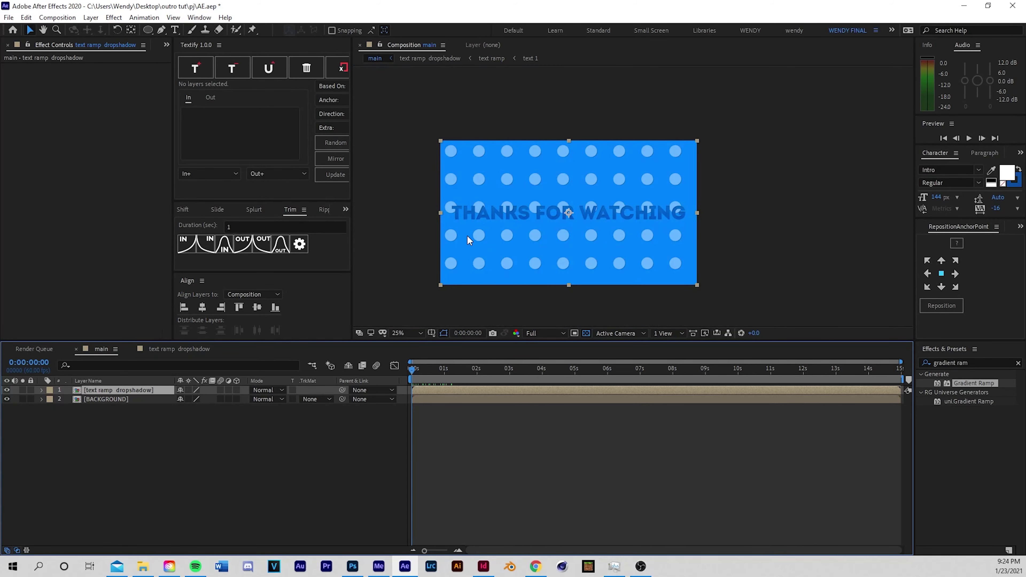
pyautogui.click(161, 29)
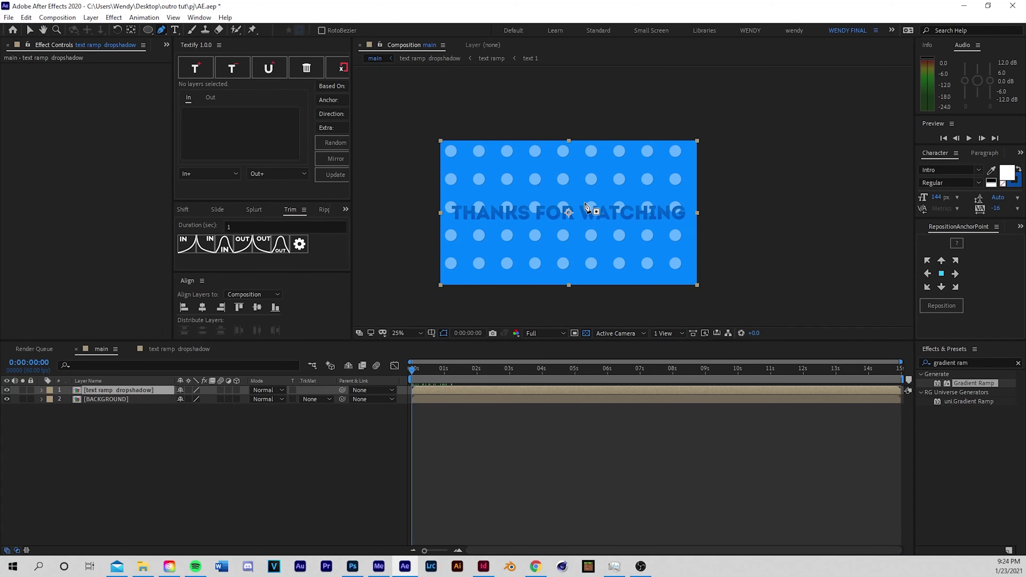
pyautogui.press('.')
pyautogui.moveTo(566, 248); pyautogui.dragTo(665, 234)
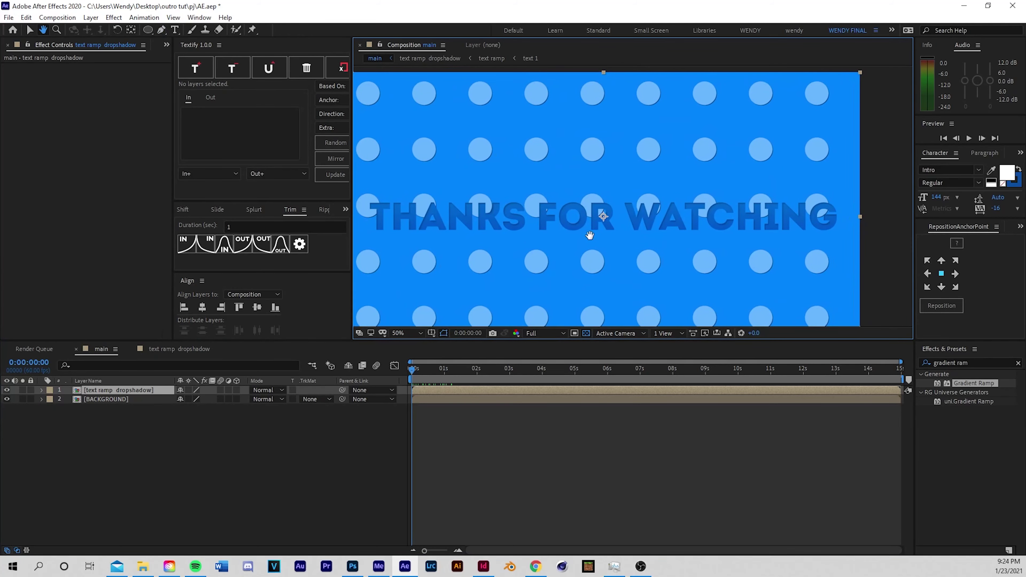
pyautogui.click(359, 216)
pyautogui.click(849, 217)
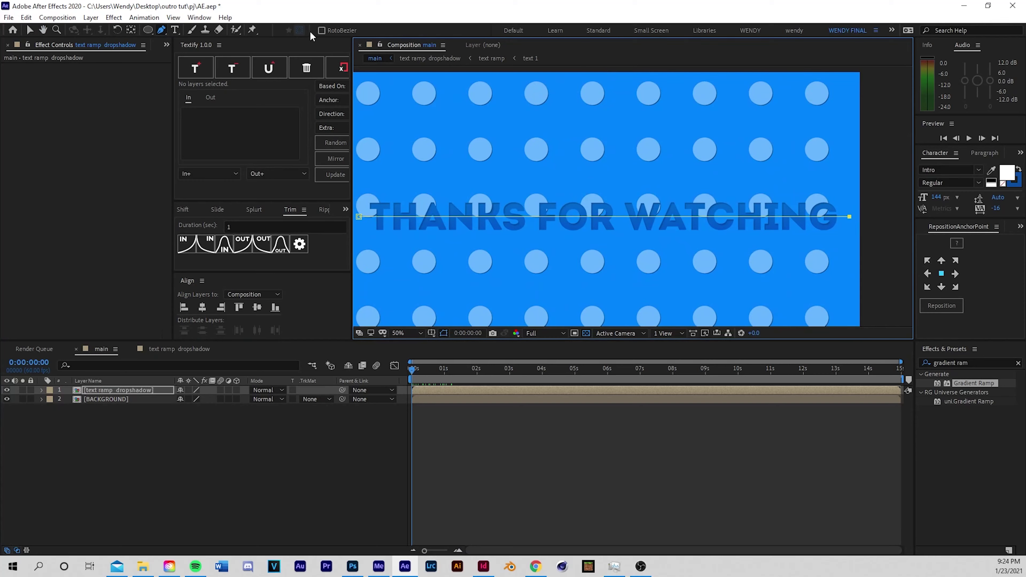
pyautogui.click(442, 419)
pyautogui.click(427, 389)
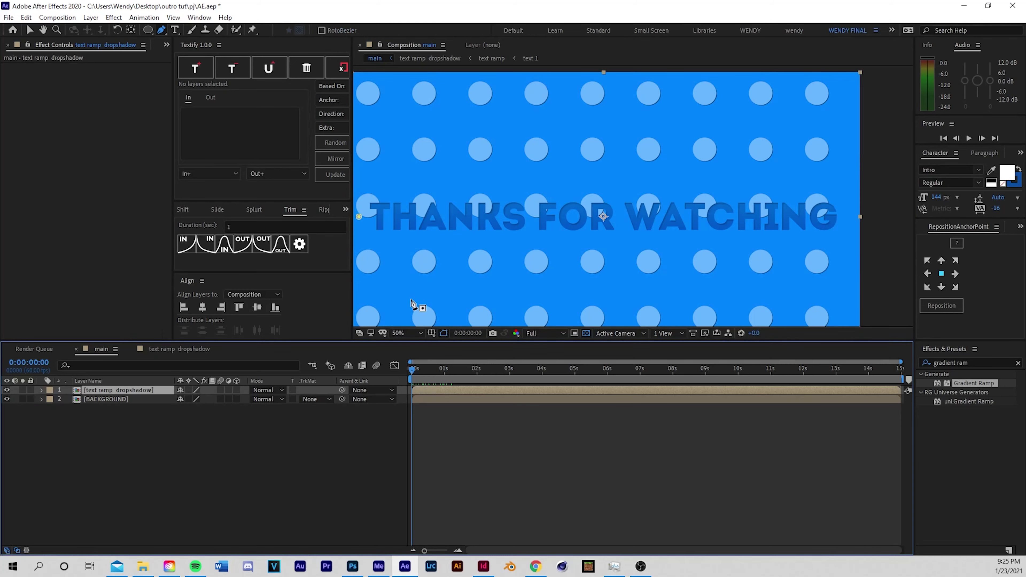
pyautogui.click(41, 390)
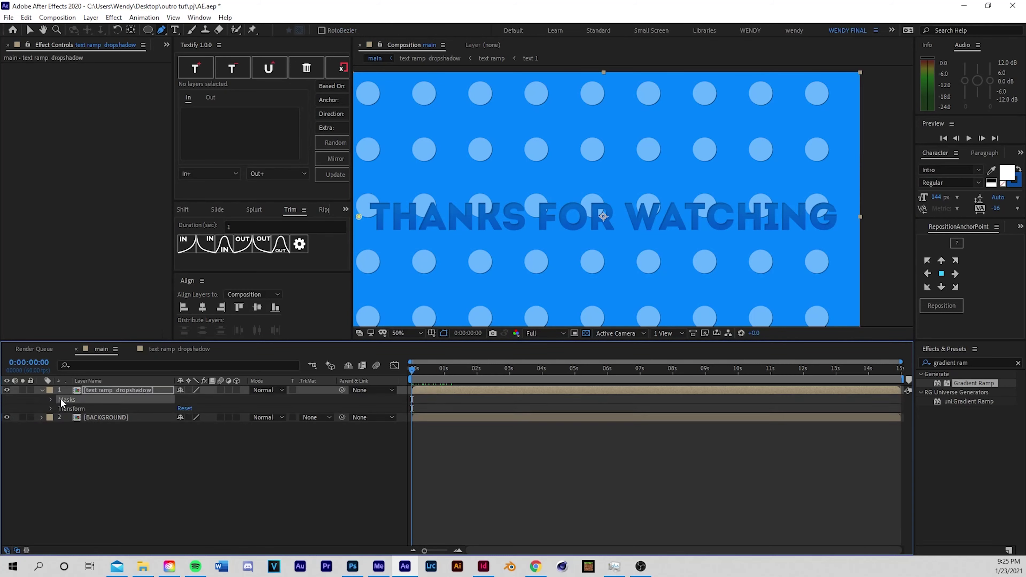
pyautogui.click(559, 469)
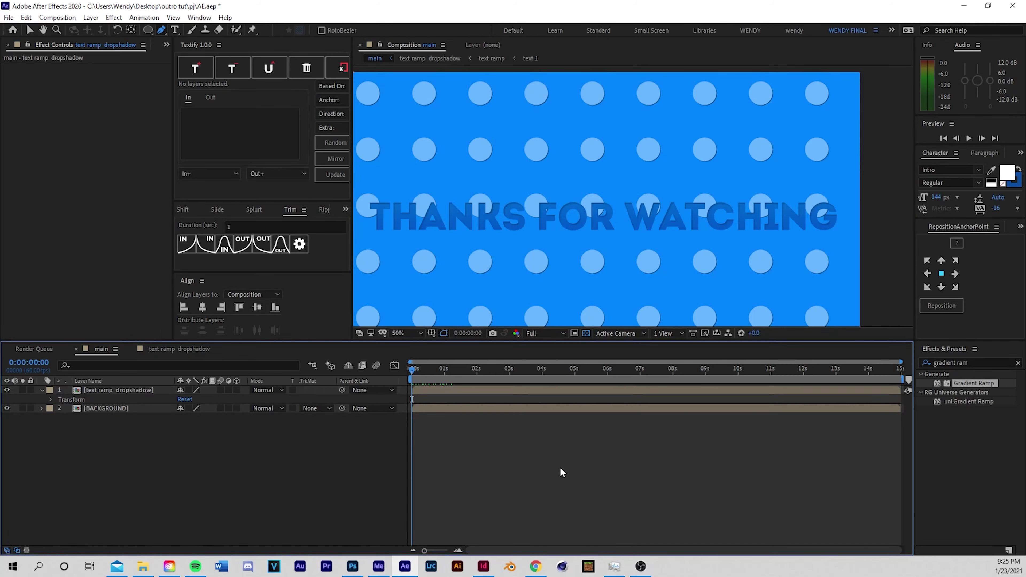
# Draw a straight horizontal Pen tool line across the title on a new shape layer and set its fill to None
pyautogui.click(359, 215)
pyautogui.click(852, 211)
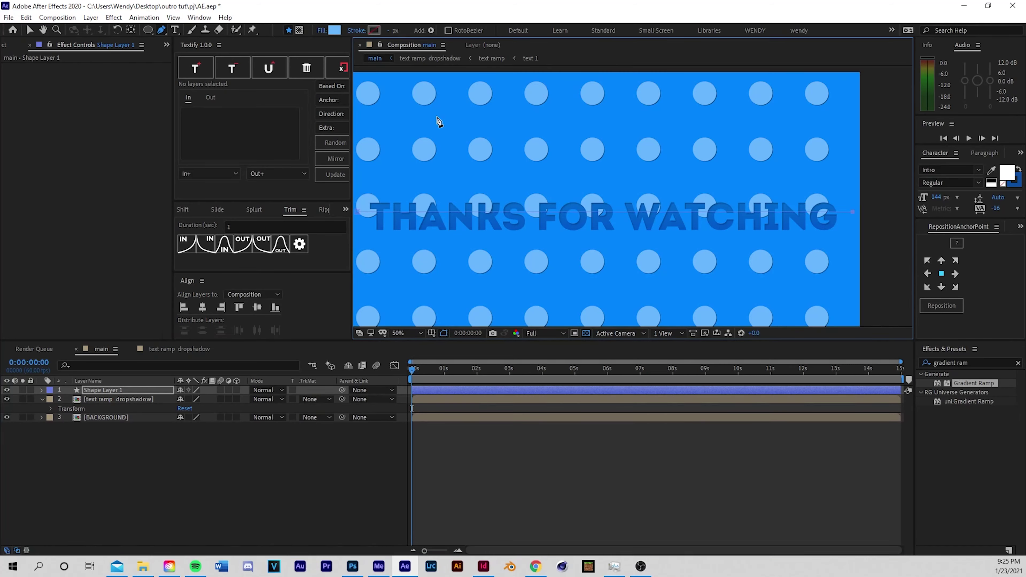
pyautogui.click(321, 30)
pyautogui.click(459, 253)
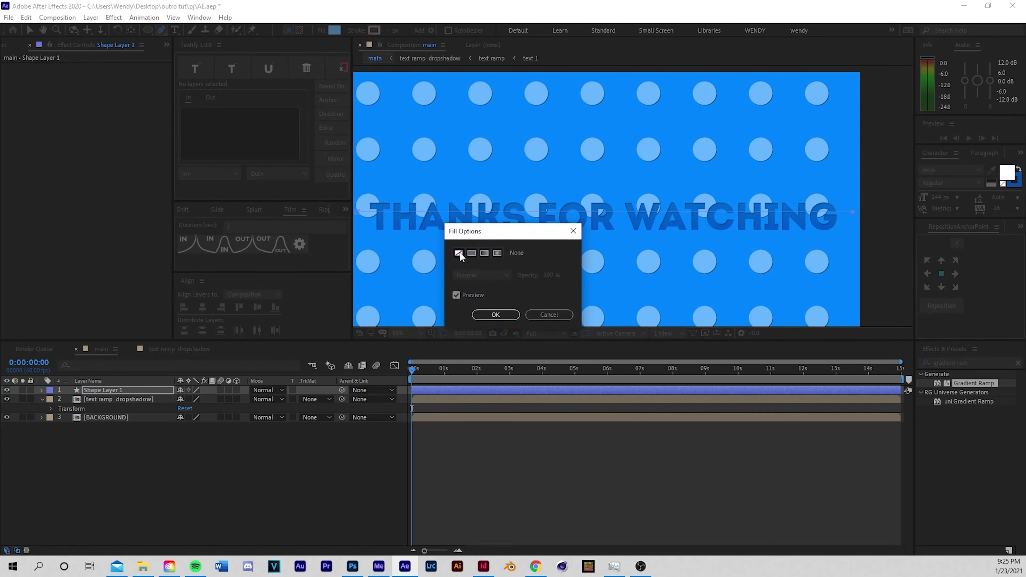
pyautogui.click(490, 318)
# Give the line across the title a white stroke 35 px wide
pyautogui.moveTo(388, 31)
pyautogui.mouseDown()
pyautogui.moveTo(415, 30)
pyautogui.moveTo(392, 32)
pyautogui.mouseUp()
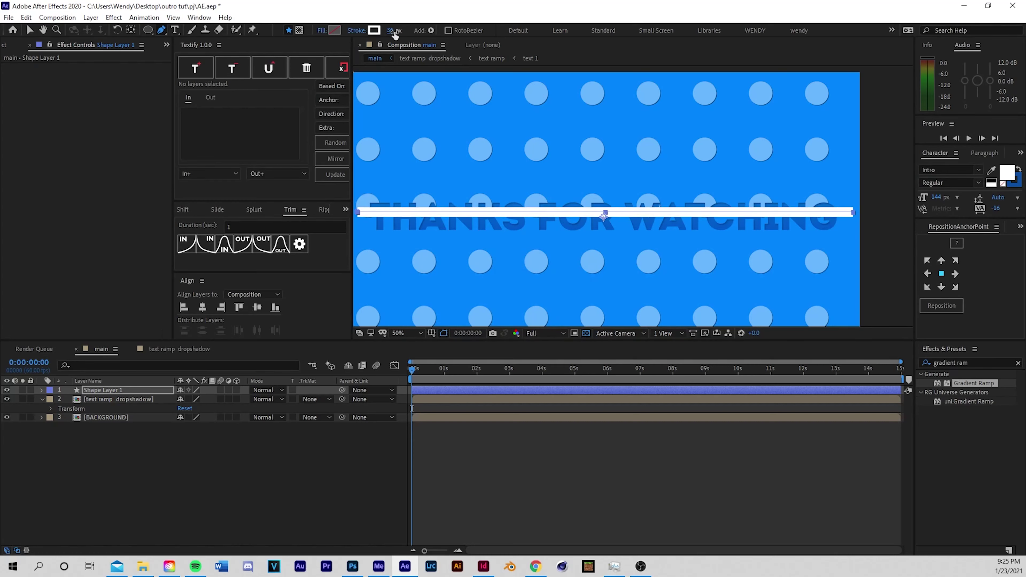
pyautogui.click(392, 31)
pyautogui.write('35')
pyautogui.press('Return')
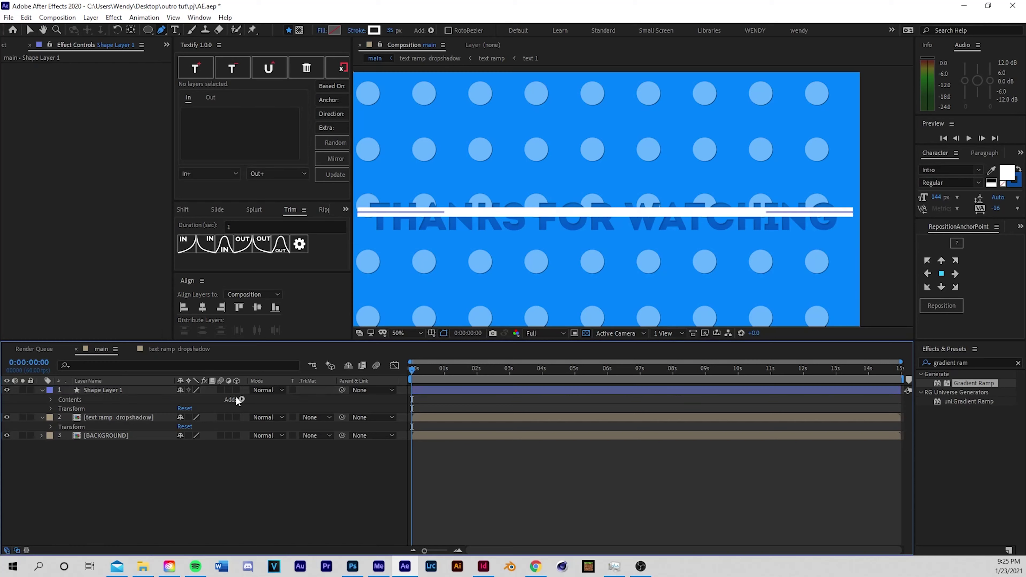
# Add a Zig Zag to the line's shape layer with size 11 and smooth points
pyautogui.click(242, 399)
pyautogui.click(263, 389)
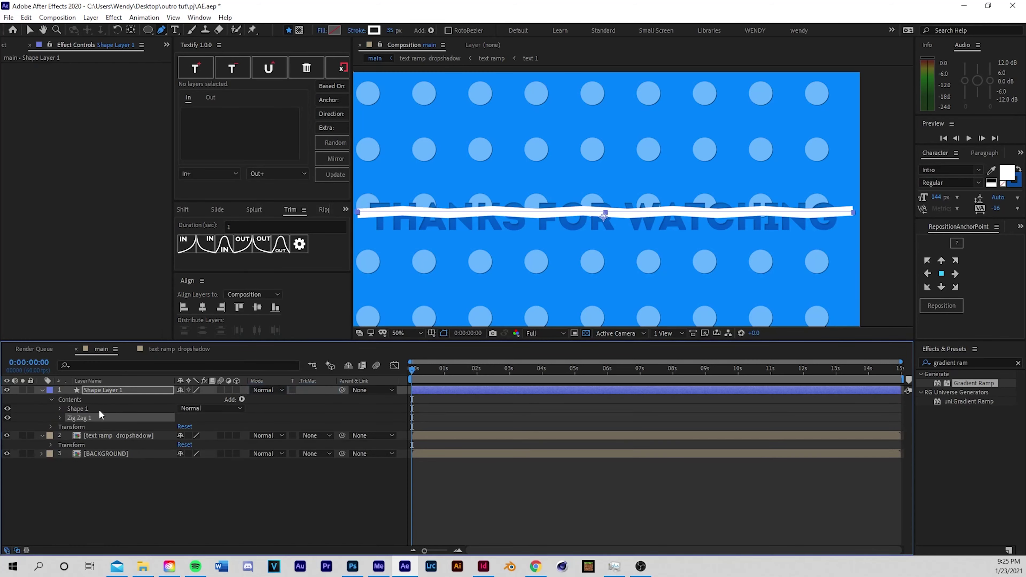
pyautogui.click(63, 416)
pyautogui.click(60, 418)
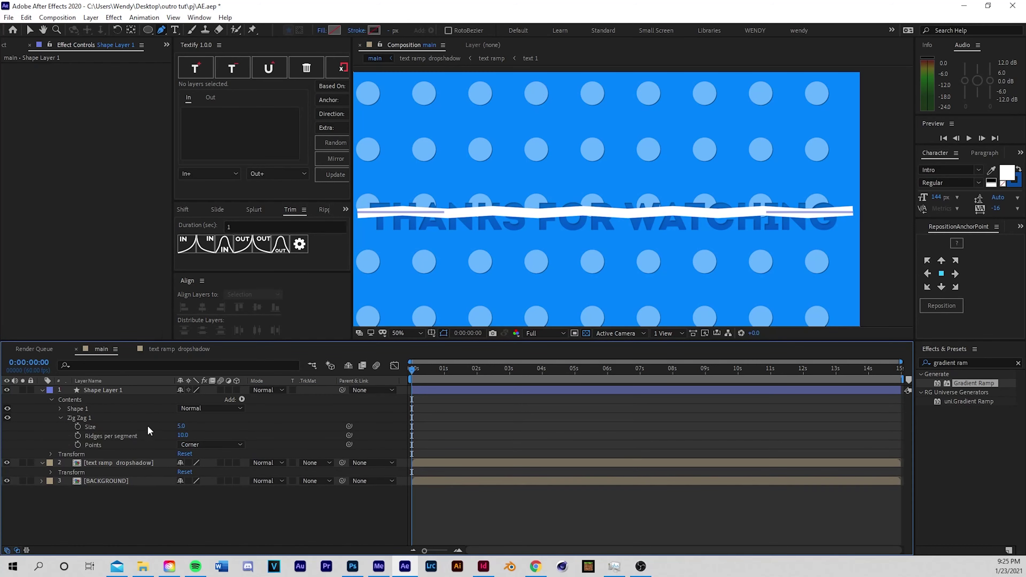
pyautogui.moveTo(178, 429); pyautogui.dragTo(187, 428)
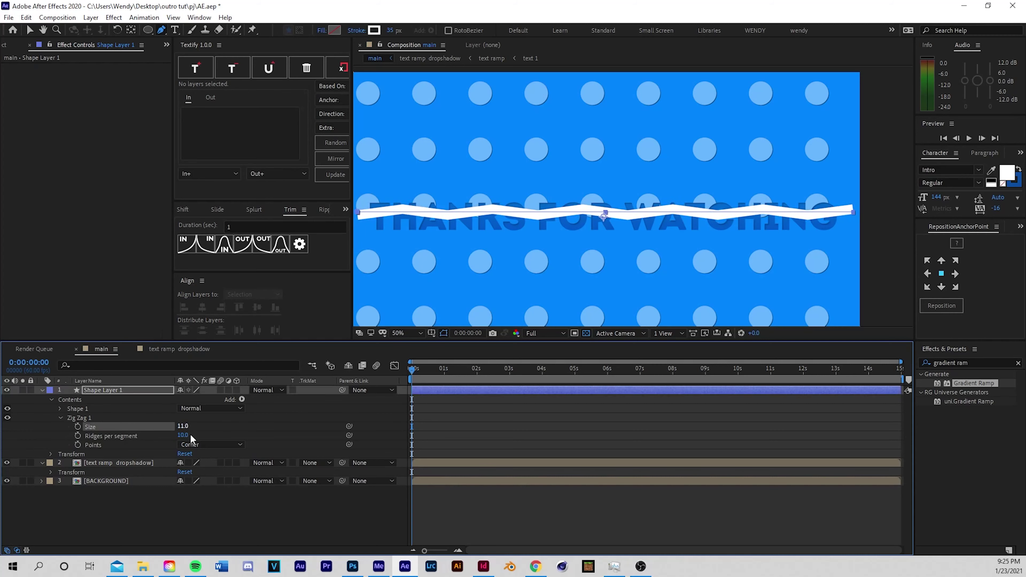
pyautogui.click(210, 444)
pyautogui.click(207, 467)
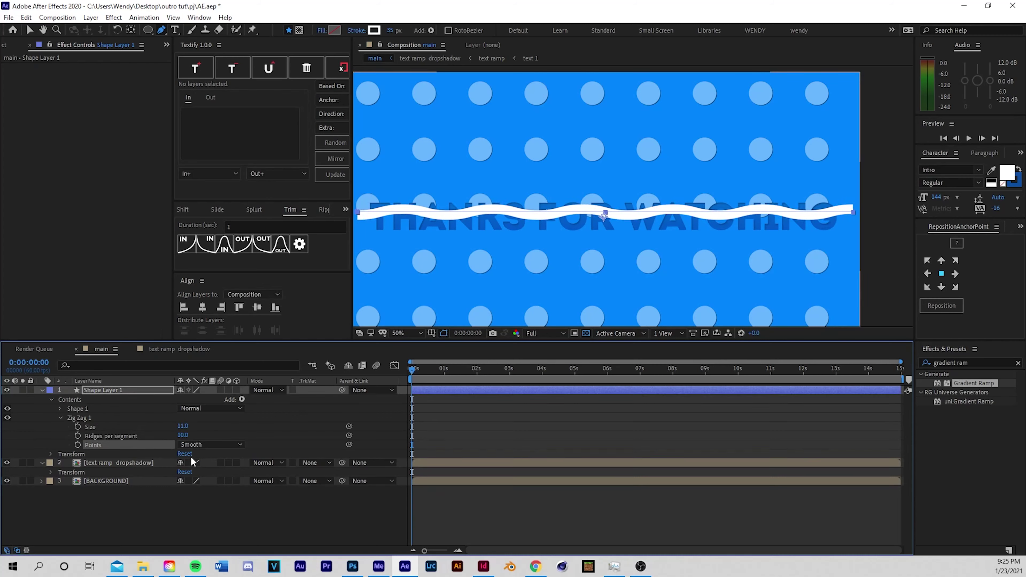
# Set the Zig Zag's ridges per segment on the line's shape layer to 17
pyautogui.moveTo(181, 435); pyautogui.dragTo(182, 439)
pyautogui.click(188, 445)
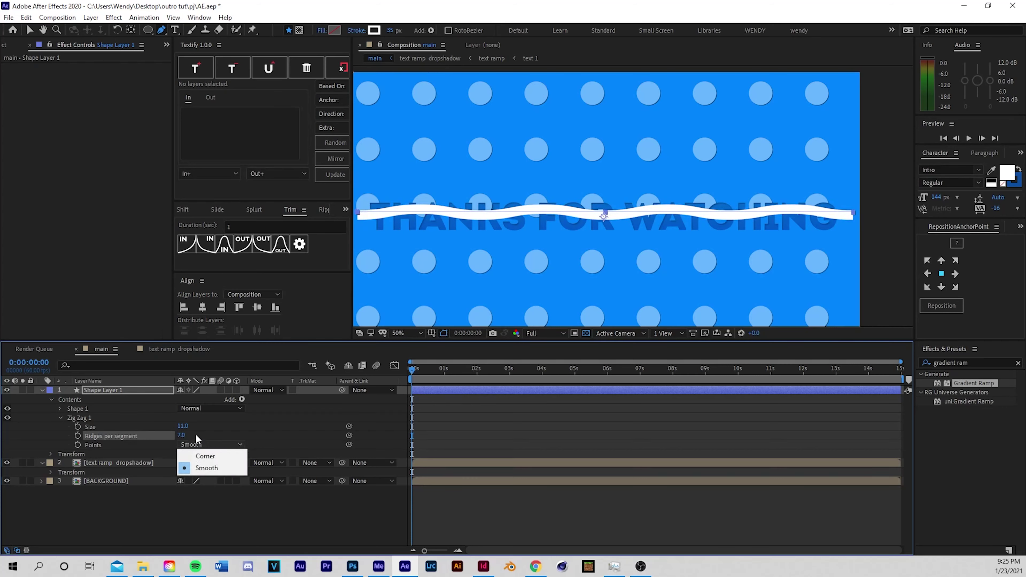
pyautogui.click(194, 434)
pyautogui.click(183, 435)
pyautogui.write('12')
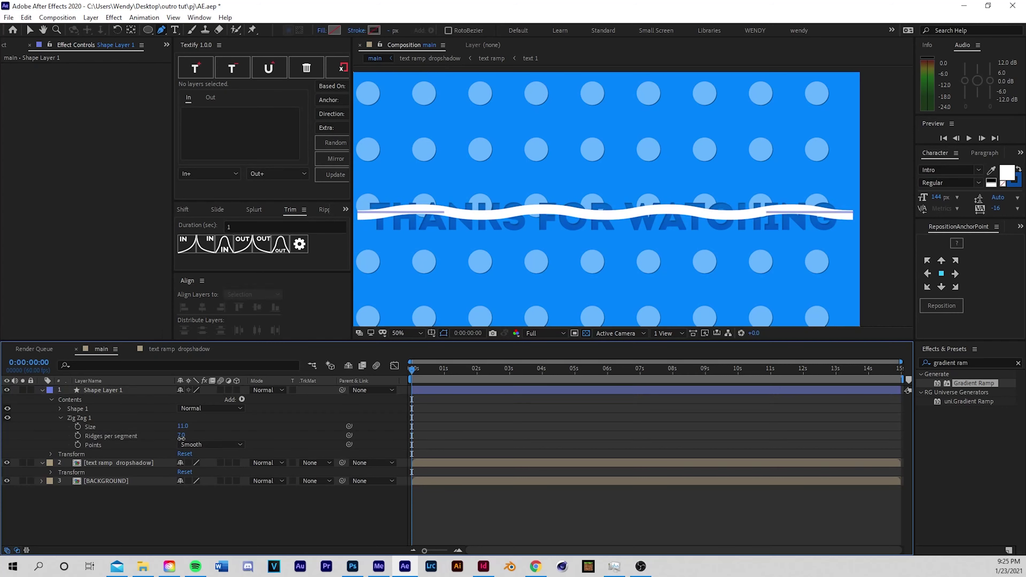
pyautogui.press('Return')
pyautogui.moveTo(184, 436); pyautogui.dragTo(189, 436)
pyautogui.click(95, 424)
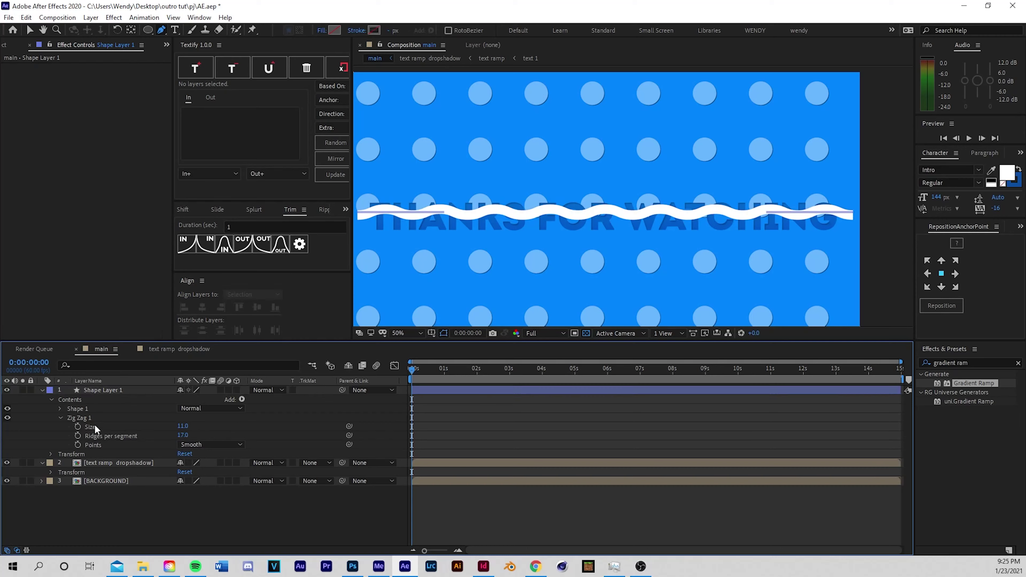
# Move the wavy line's shape layer down to position 960, 562 so it runs through the middle of the title
pyautogui.click(44, 389)
pyautogui.click(74, 386)
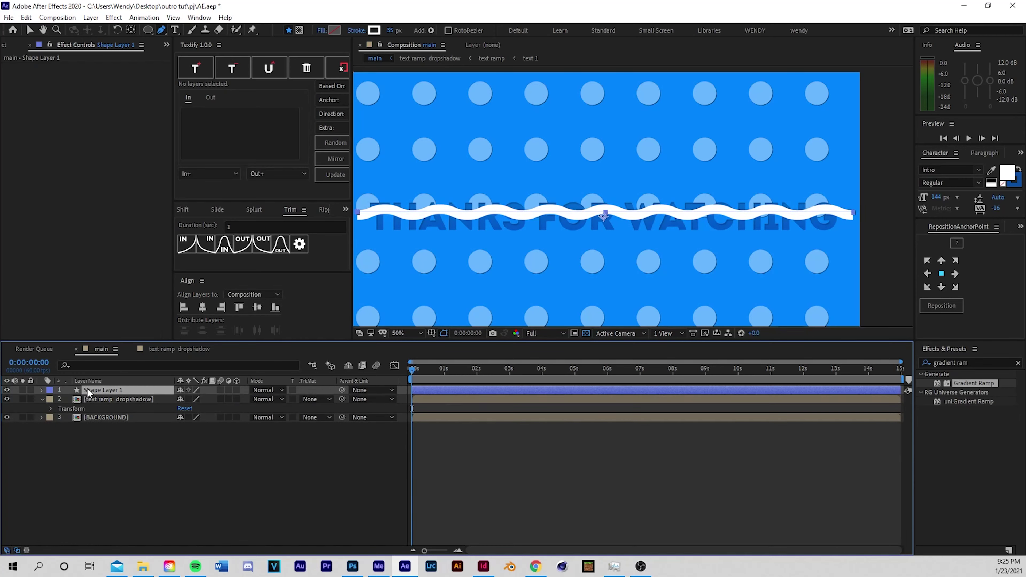
pyautogui.press('p')
pyautogui.moveTo(198, 398)
pyautogui.mouseDown()
pyautogui.moveTo(218, 401)
pyautogui.moveTo(209, 403)
pyautogui.mouseUp()
pyautogui.click(133, 434)
# Duplicate the "text ramp dropshadow" layer and collapse the properties of all layers
pyautogui.click(123, 406)
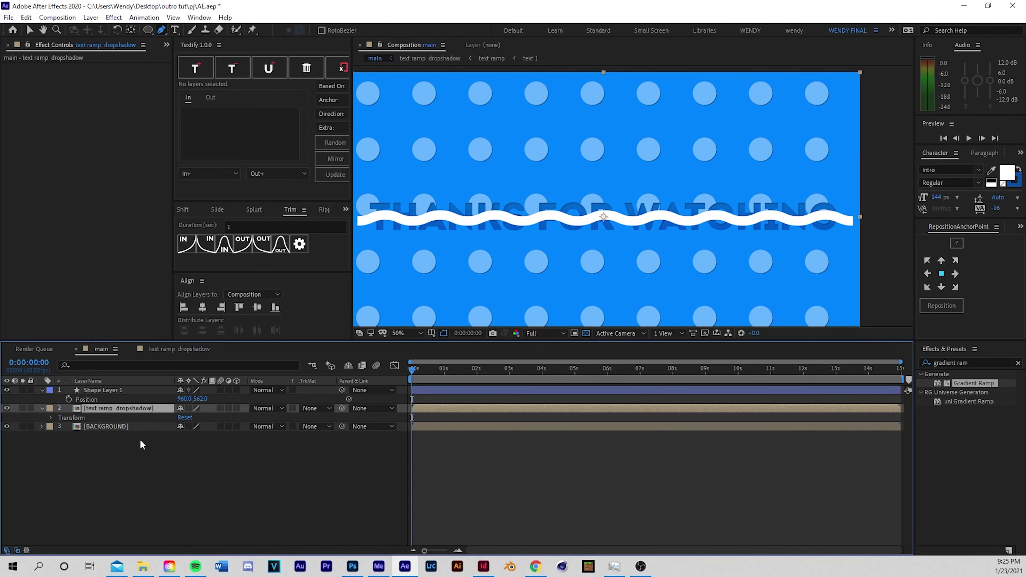
pyautogui.hotkey('ctrl', 'd')
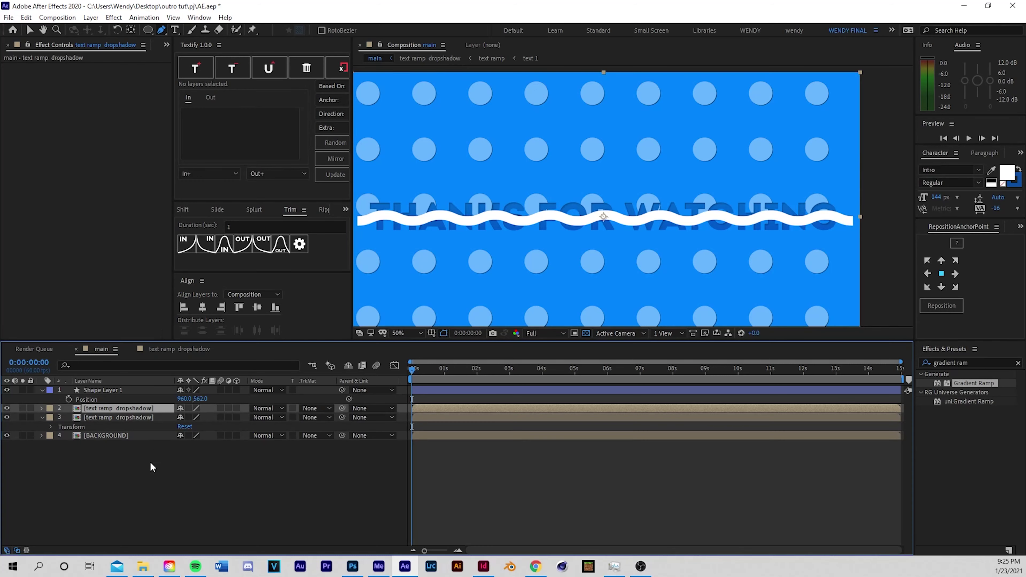
pyautogui.click(131, 481)
pyautogui.hotkey('ctrl', 'a')
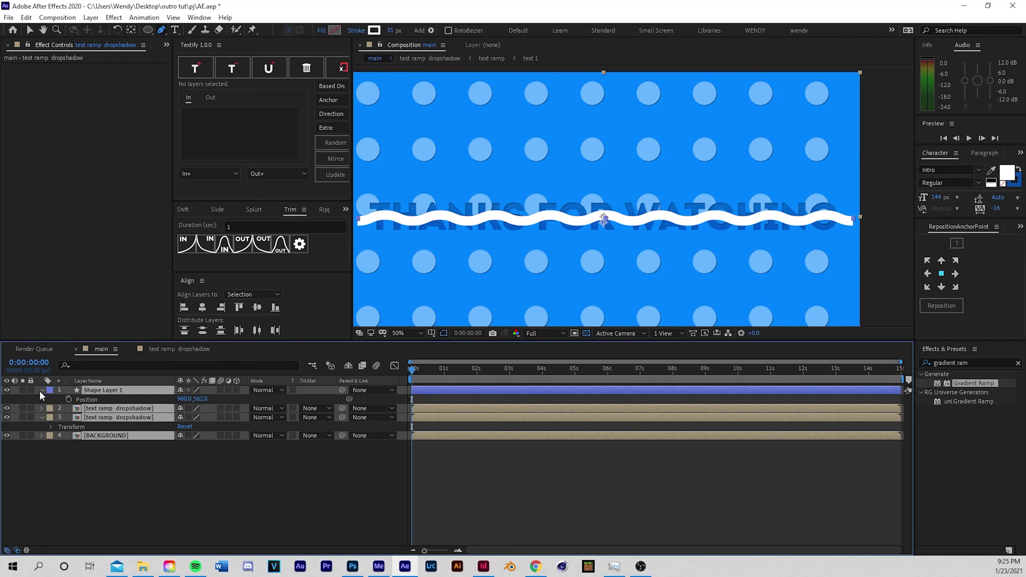
pyautogui.click(41, 388)
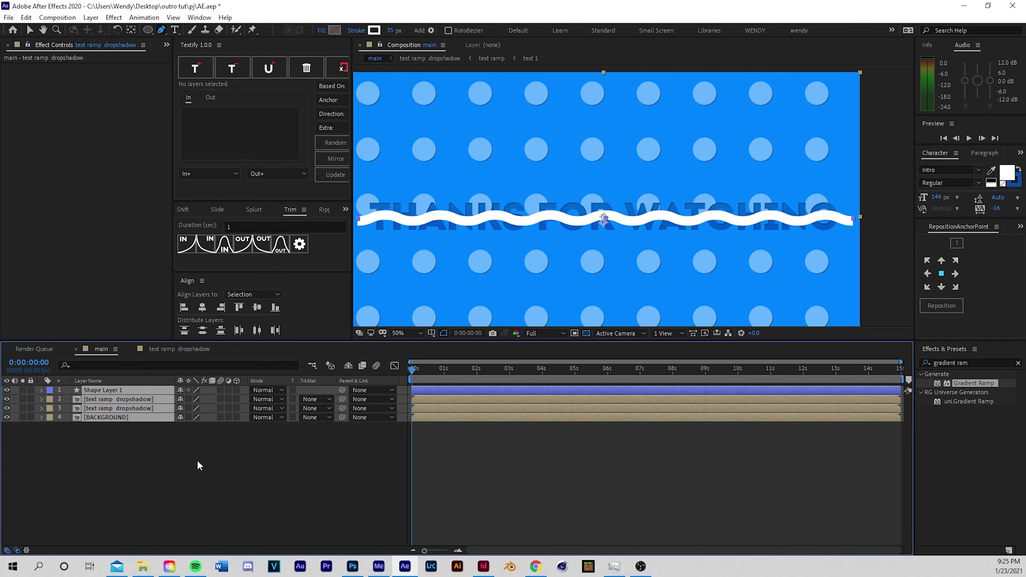
pyautogui.click(282, 449)
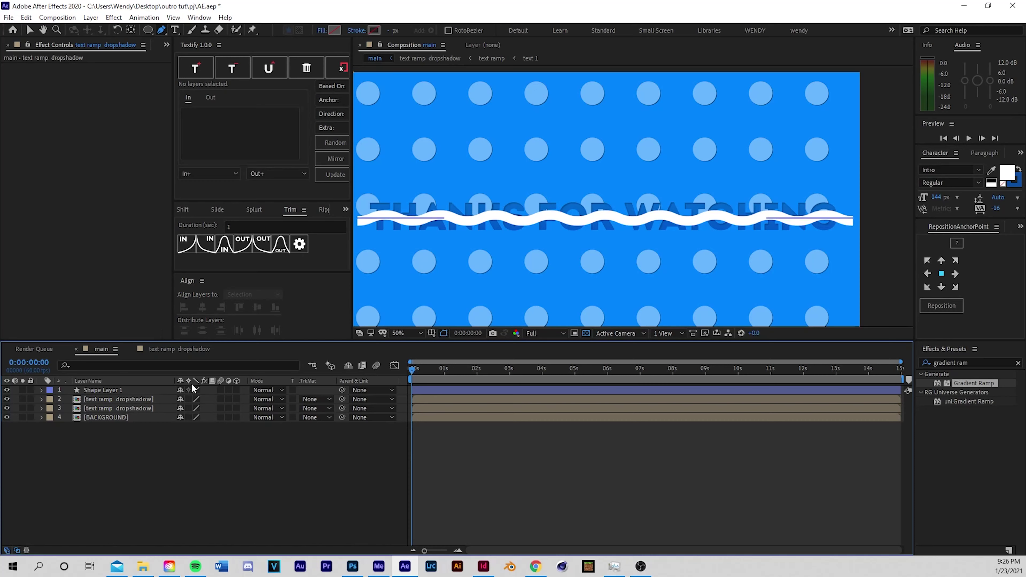
# Set the track matte of the upper "text ramp dropshadow" copy to Alpha Inverted Matte using the wavy line's shape layer
pyautogui.click(101, 399)
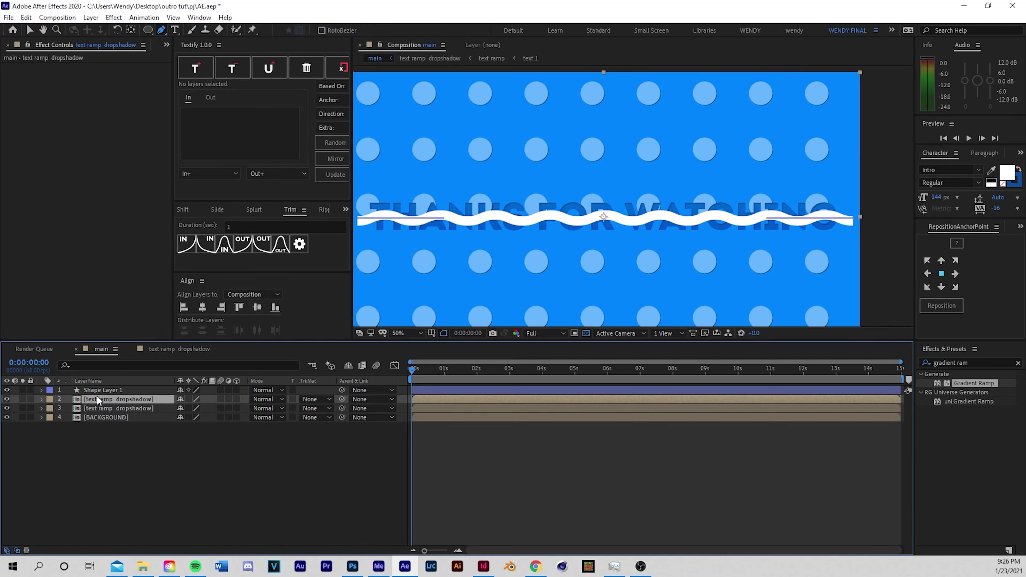
pyautogui.click(304, 399)
pyautogui.click(323, 437)
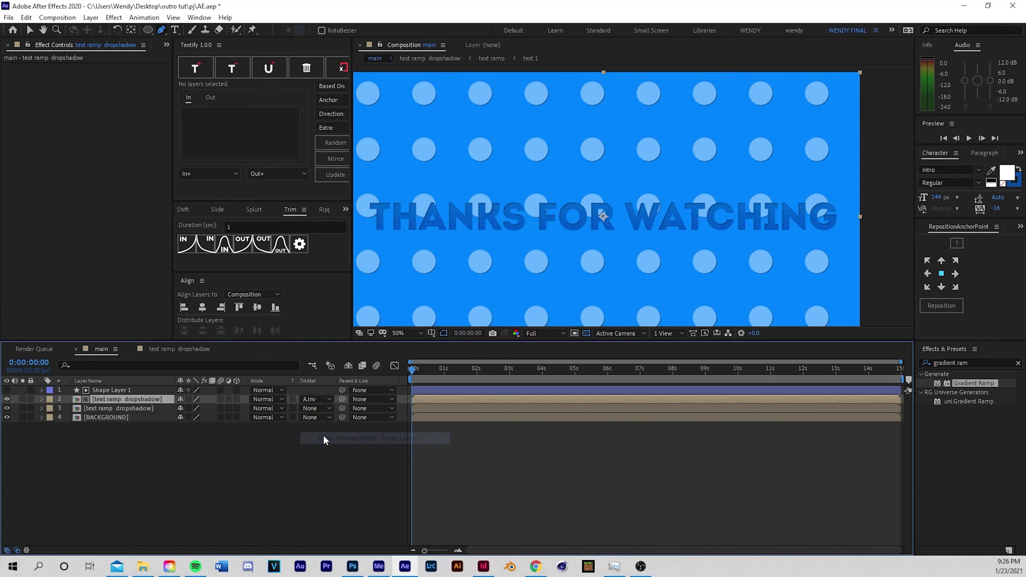
pyautogui.click(314, 399)
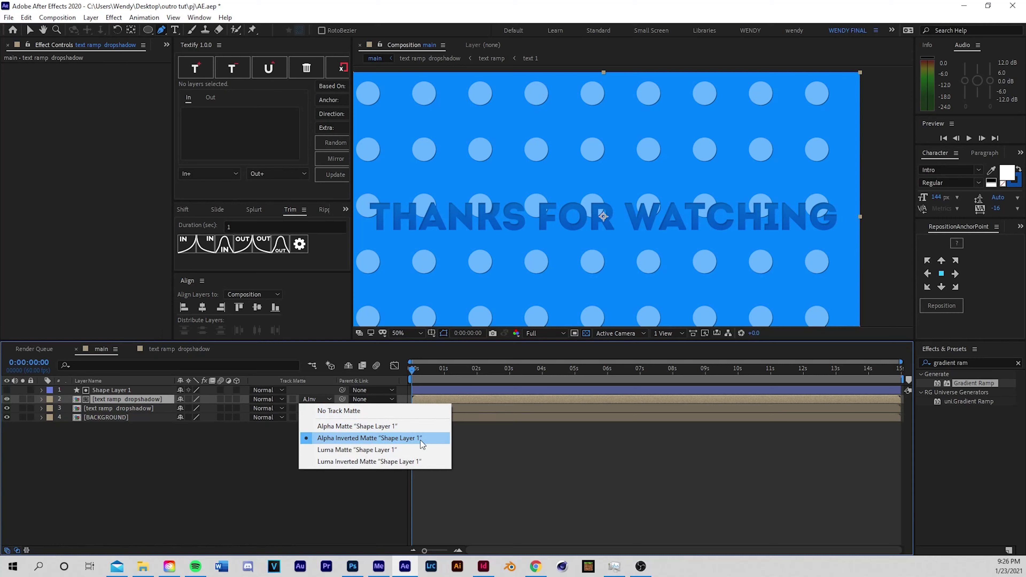
pyautogui.click(169, 459)
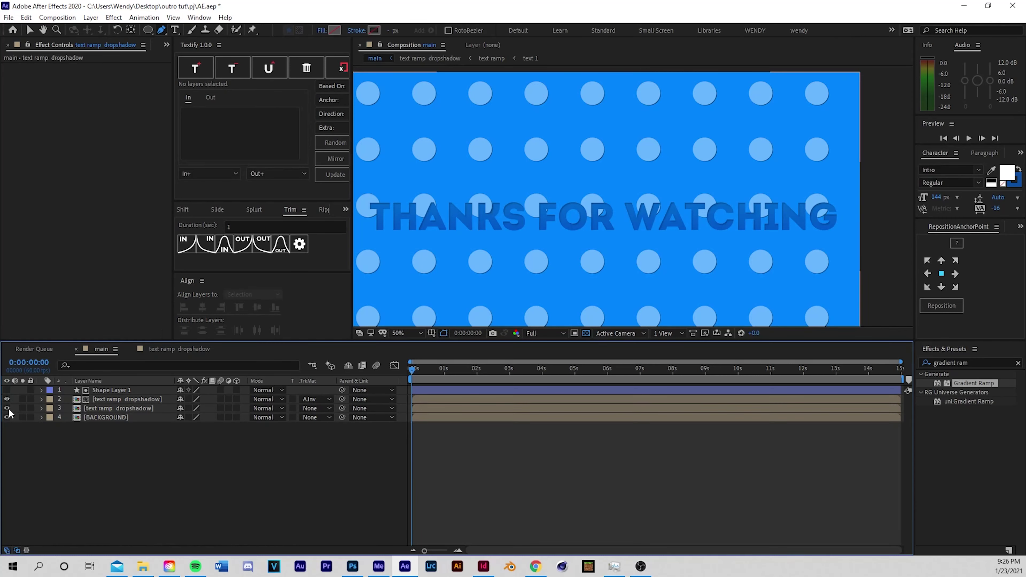
# Hide the lower title copy to check the wavy cut-out in the upper one, and show it again
pyautogui.click(7, 408)
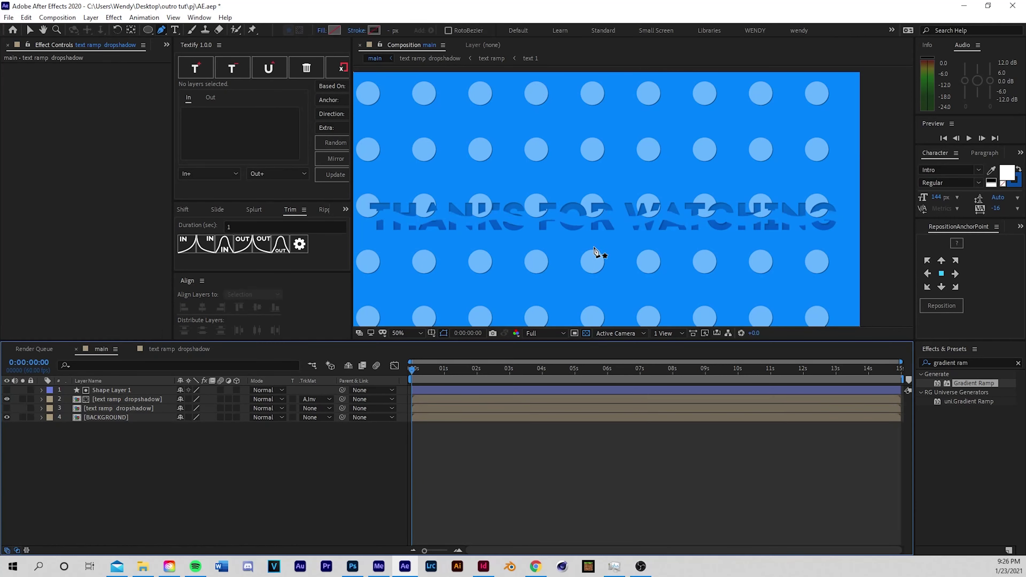
pyautogui.press('v')
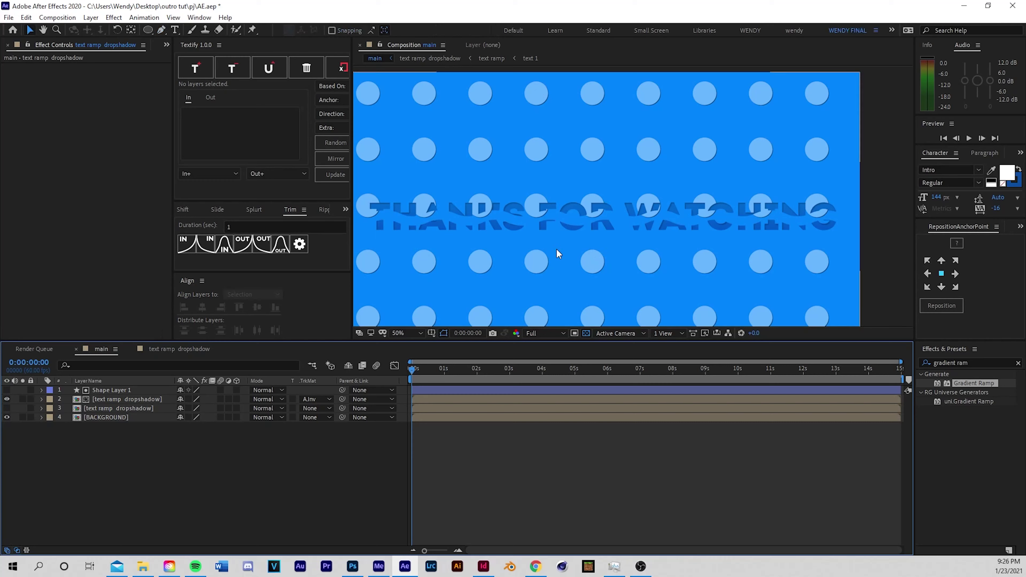
pyautogui.click(7, 409)
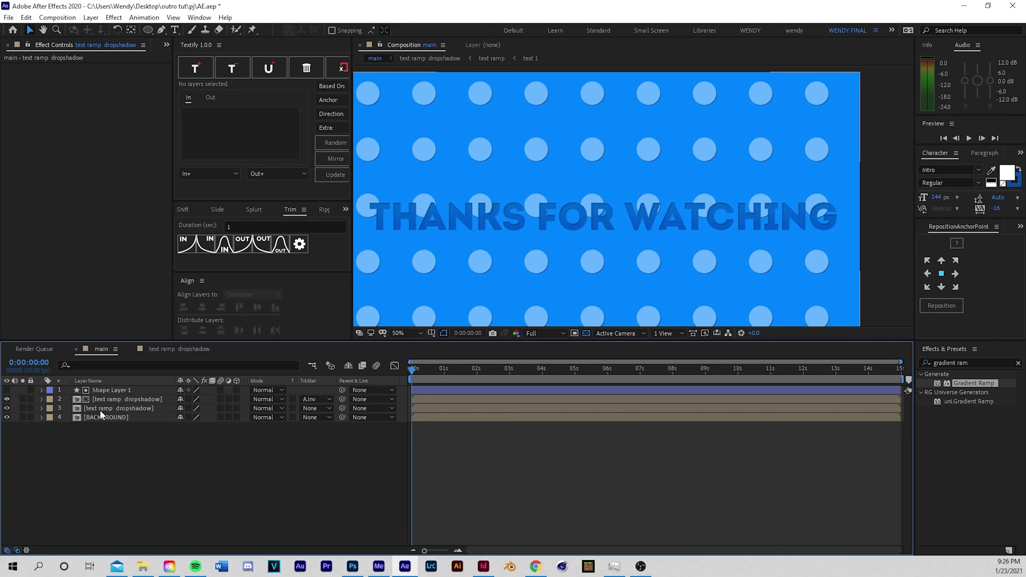
# Apply Brightness & Contrast to the lower "text ramp dropshadow" copy and set its brightness to 127
pyautogui.click(968, 358)
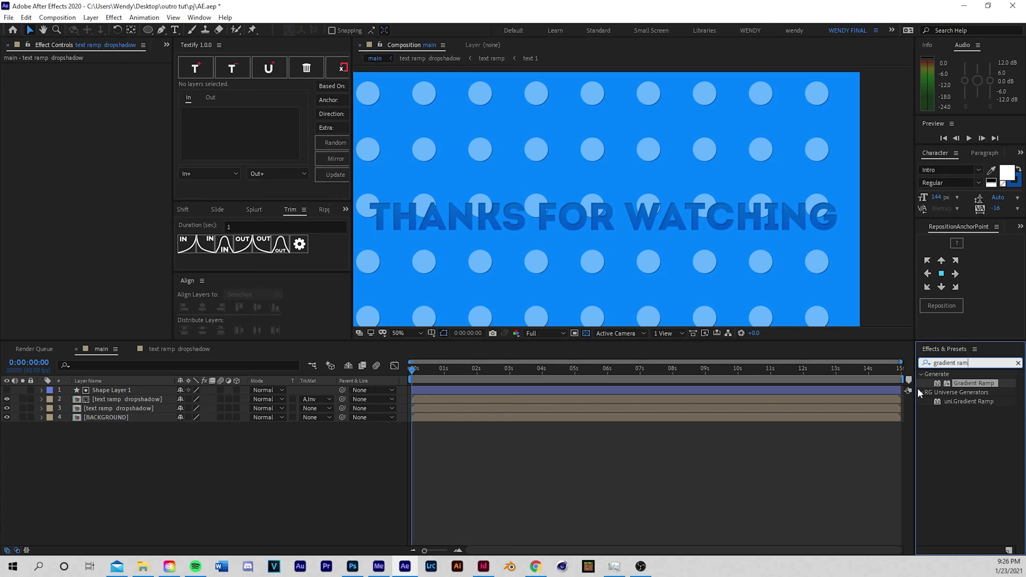
pyautogui.doubleClick(996, 362)
pyautogui.hotkey('ctrl', 'a')
pyautogui.write('brig')
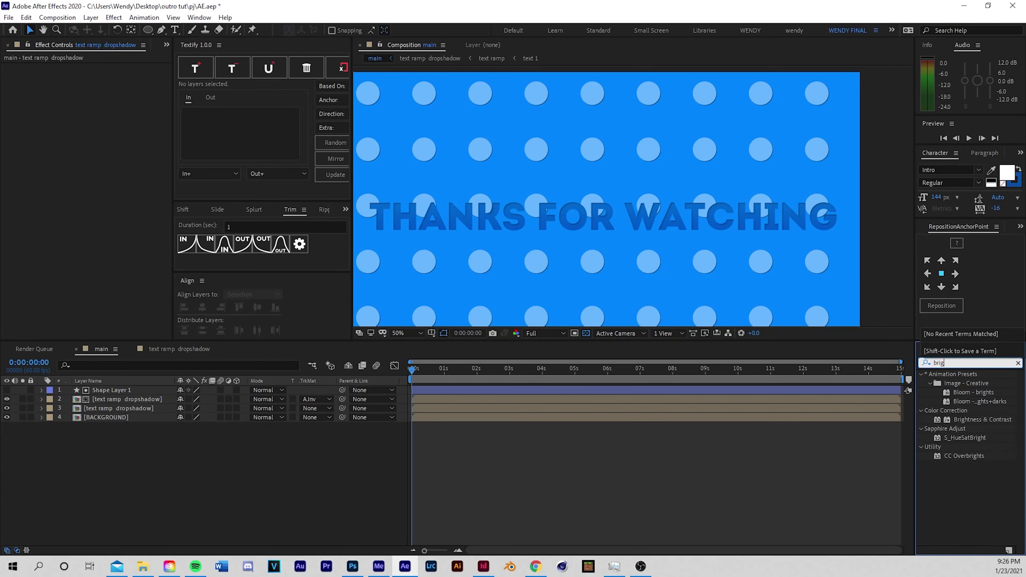
pyautogui.press('BackSpace')
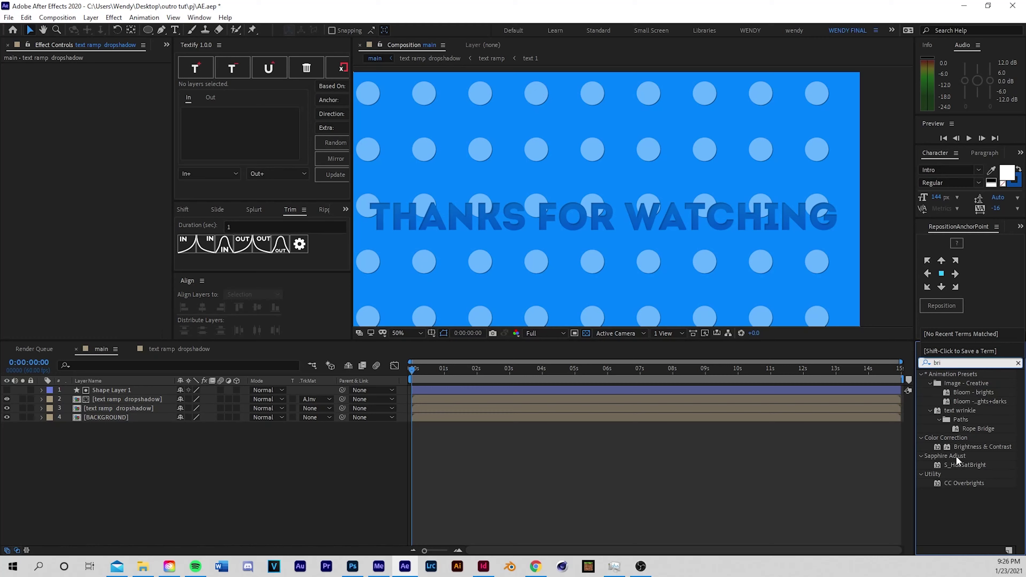
pyautogui.moveTo(961, 448); pyautogui.dragTo(100, 406)
pyautogui.moveTo(97, 76); pyautogui.dragTo(147, 82)
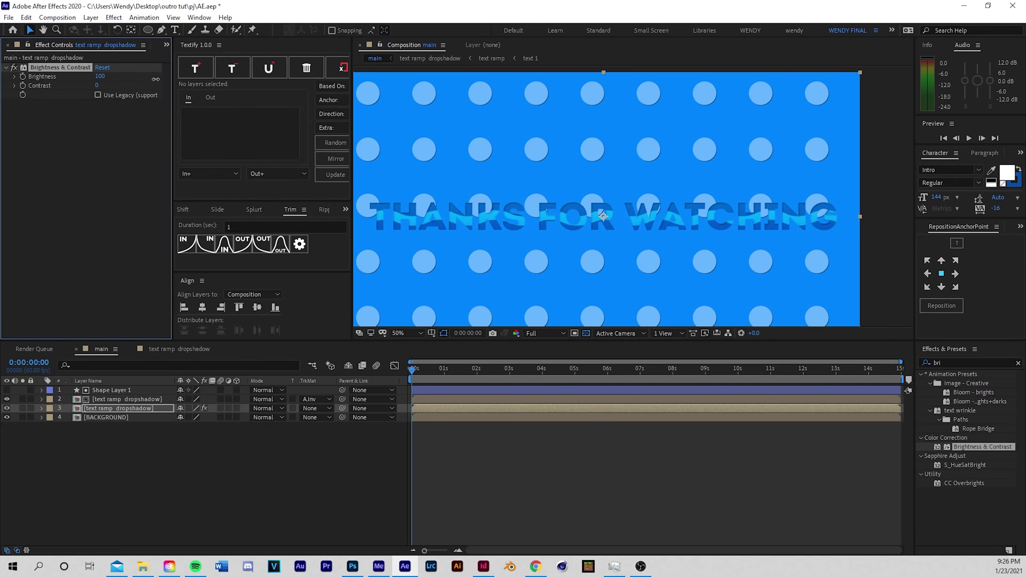
pyautogui.moveTo(155, 79)
pyautogui.mouseDown()
pyautogui.moveTo(184, 70)
pyautogui.moveTo(79, 93)
pyautogui.moveTo(178, 72)
pyautogui.mouseUp()
pyautogui.click(117, 426)
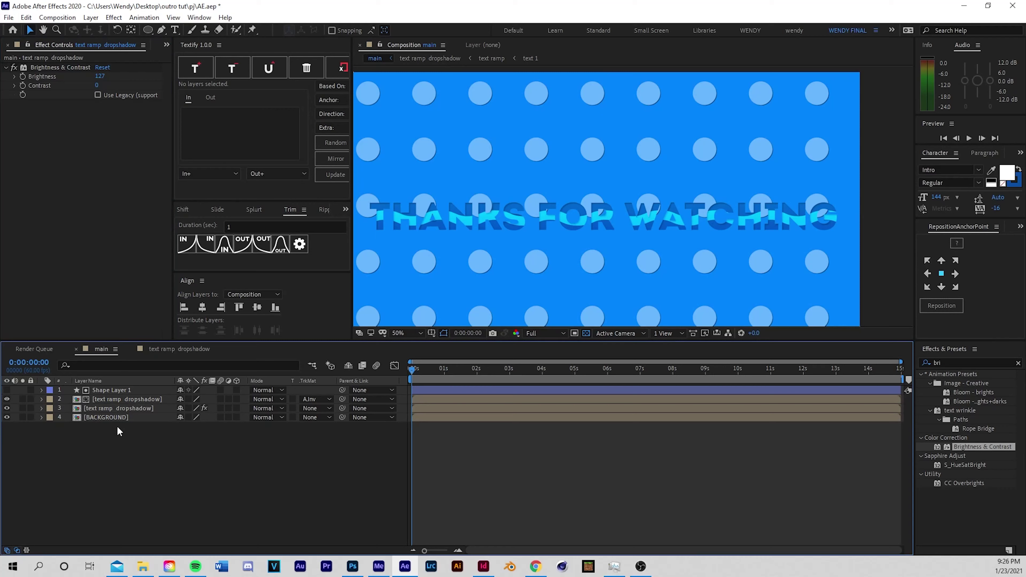
# Pre-compose the wavy line and both title copies into a composition named "text w line"
pyautogui.click(108, 408)
pyautogui.keyDown('shift'); pyautogui.click(113, 391); pyautogui.keyUp('shift')
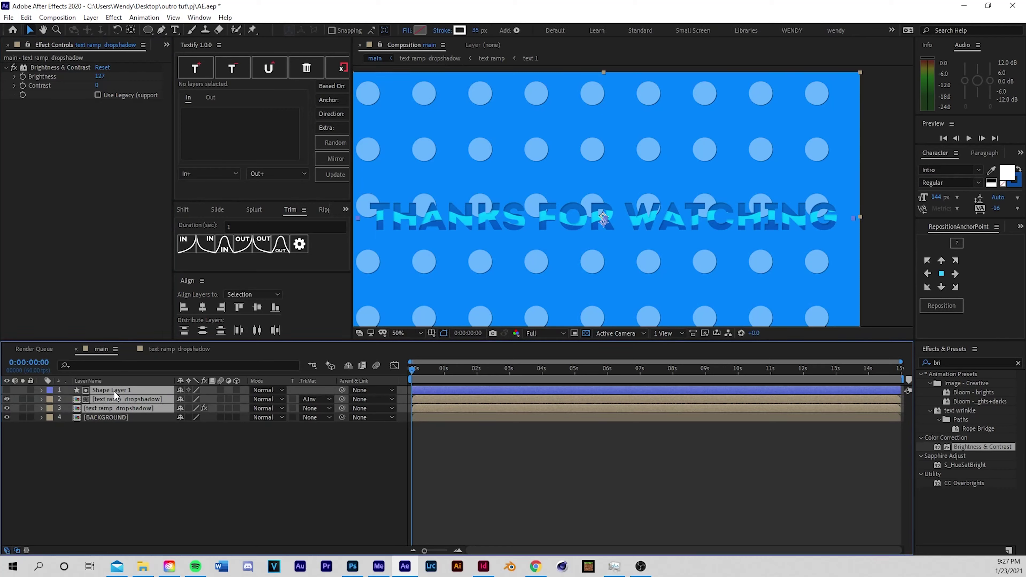
pyautogui.rightClick(114, 390)
pyautogui.click(133, 333)
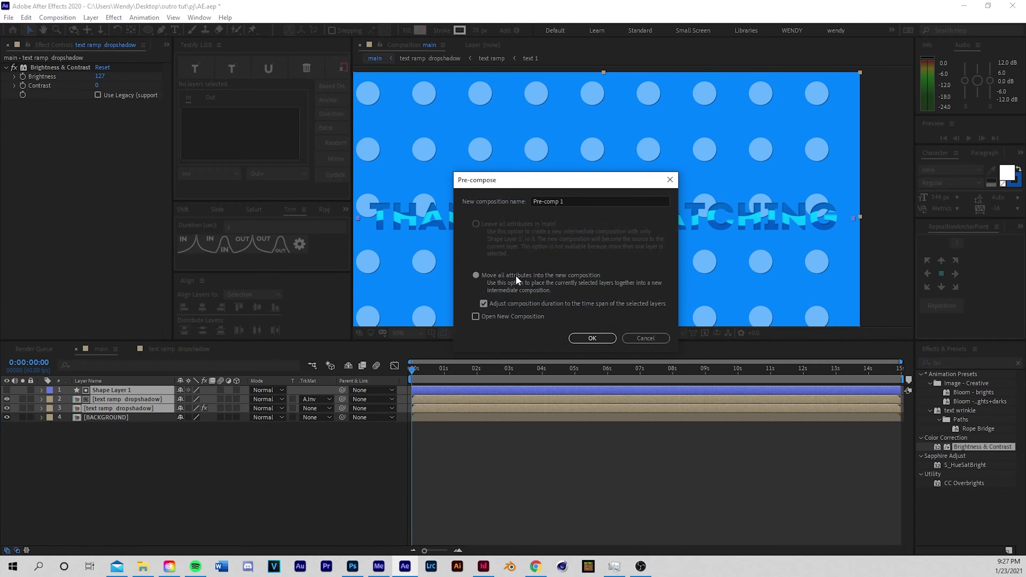
pyautogui.moveTo(572, 200); pyautogui.dragTo(527, 210)
pyautogui.write('text')
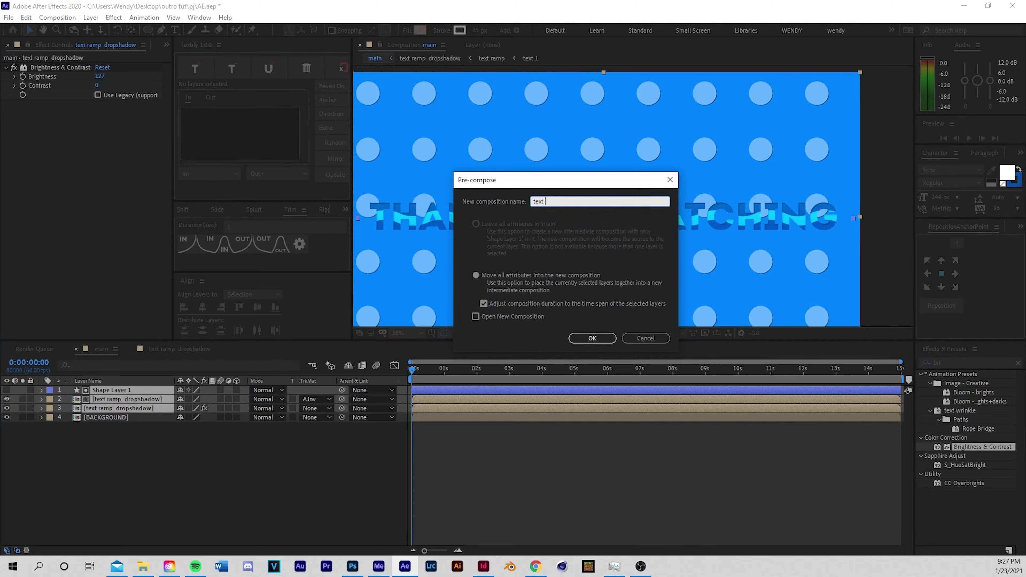
pyautogui.write(' w line')
pyautogui.press('Return')
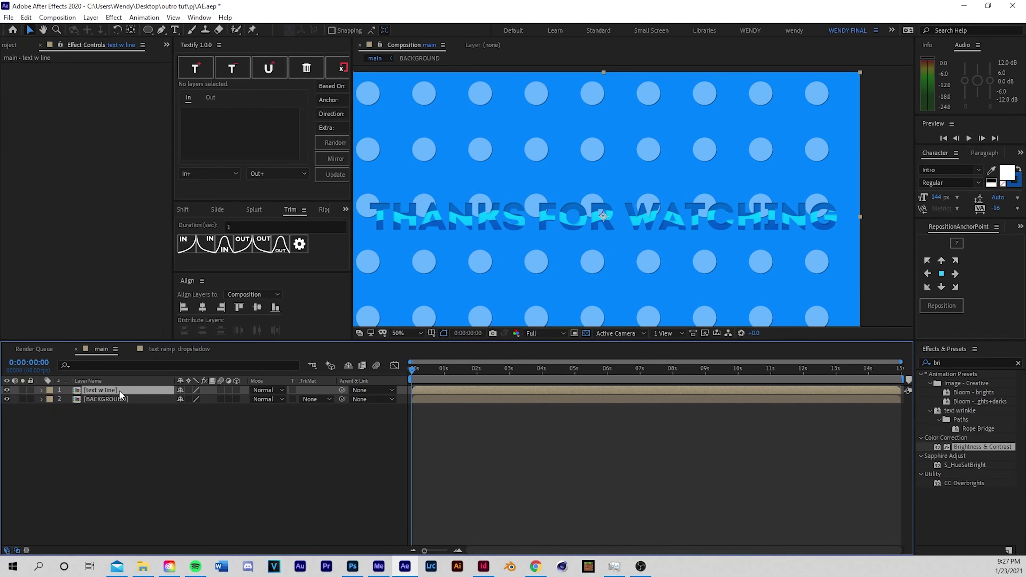
# Add a Stroke layer style to the "text w line" layer with white color and size 7.7
pyautogui.rightClick(118, 394)
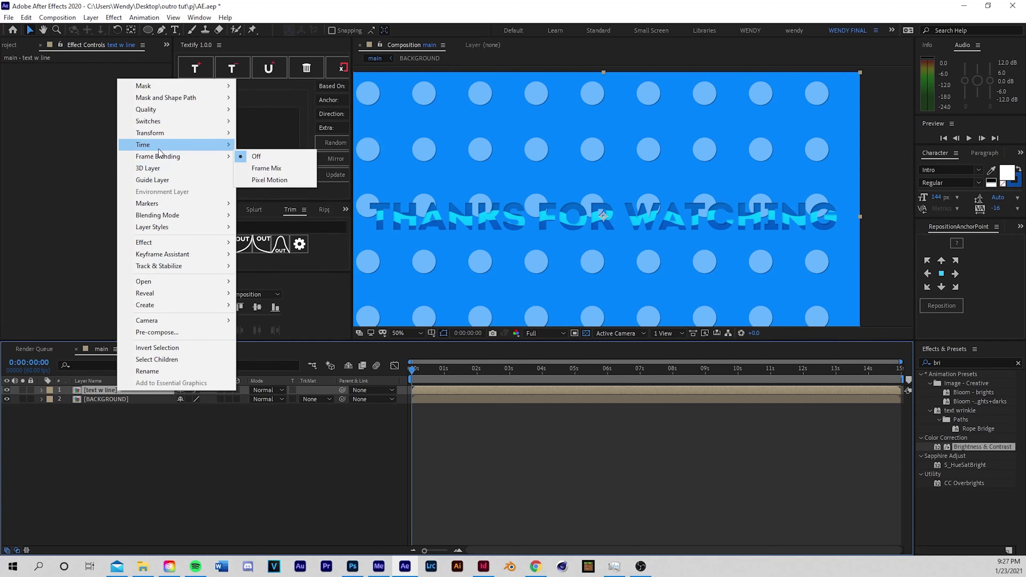
pyautogui.moveTo(161, 227)
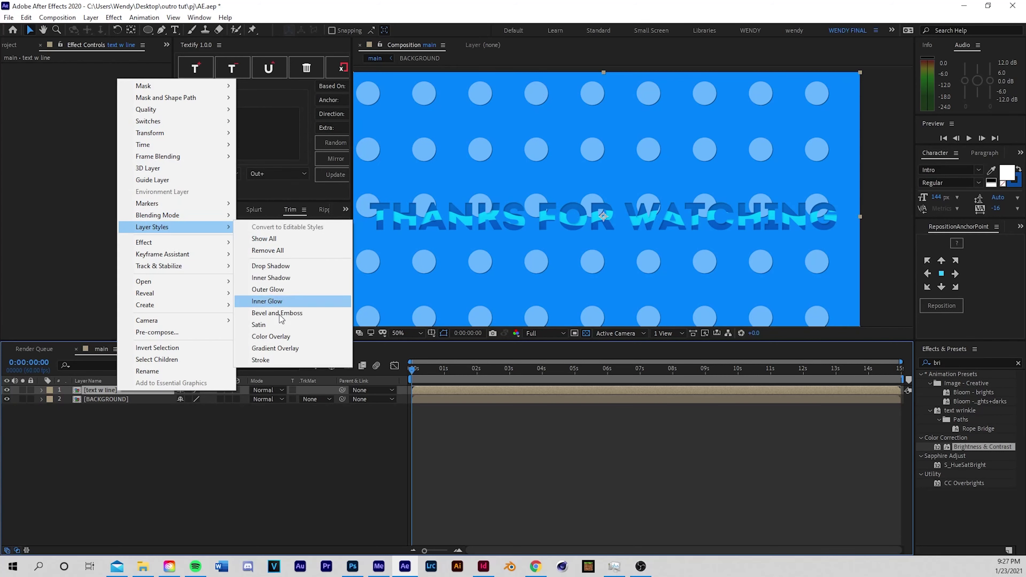
pyautogui.click(260, 359)
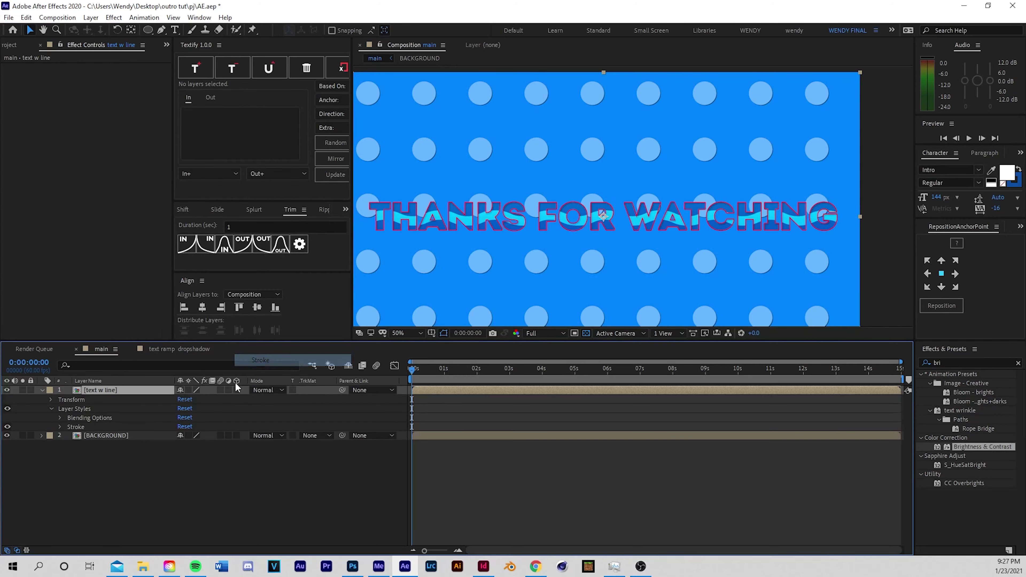
pyautogui.click(60, 427)
pyautogui.click(183, 444)
pyautogui.moveTo(323, 251); pyautogui.dragTo(187, 125)
pyautogui.press('Return')
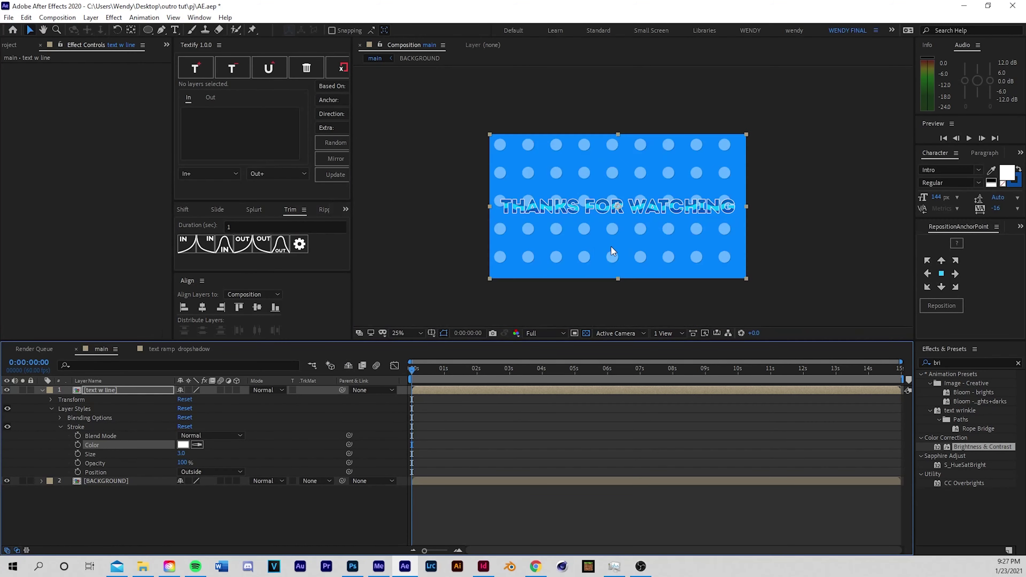
pyautogui.moveTo(180, 453)
pyautogui.mouseDown()
pyautogui.moveTo(214, 449)
pyautogui.moveTo(206, 458)
pyautogui.moveTo(281, 439)
pyautogui.moveTo(228, 476)
pyautogui.mouseUp()
pyautogui.press(',')
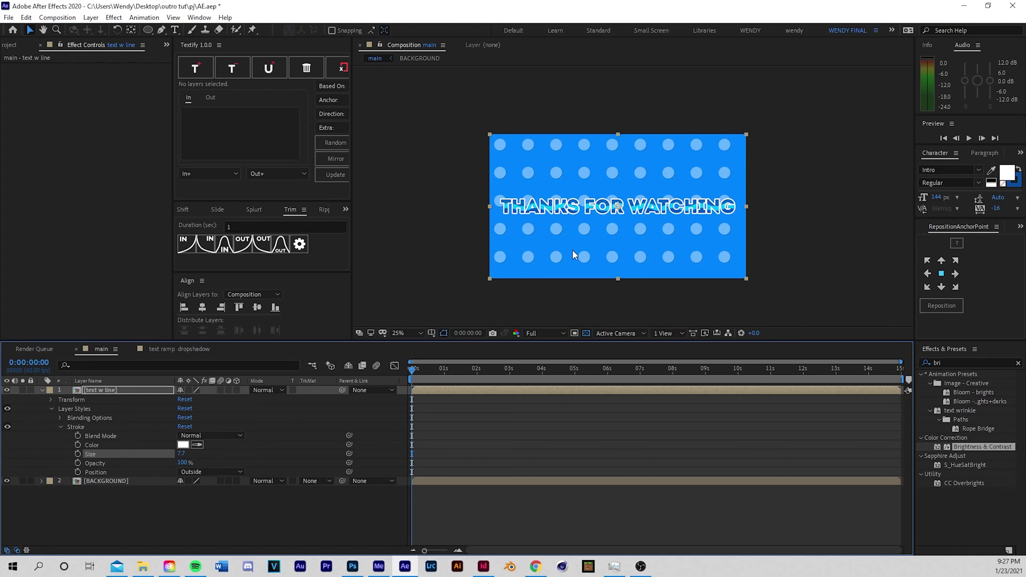
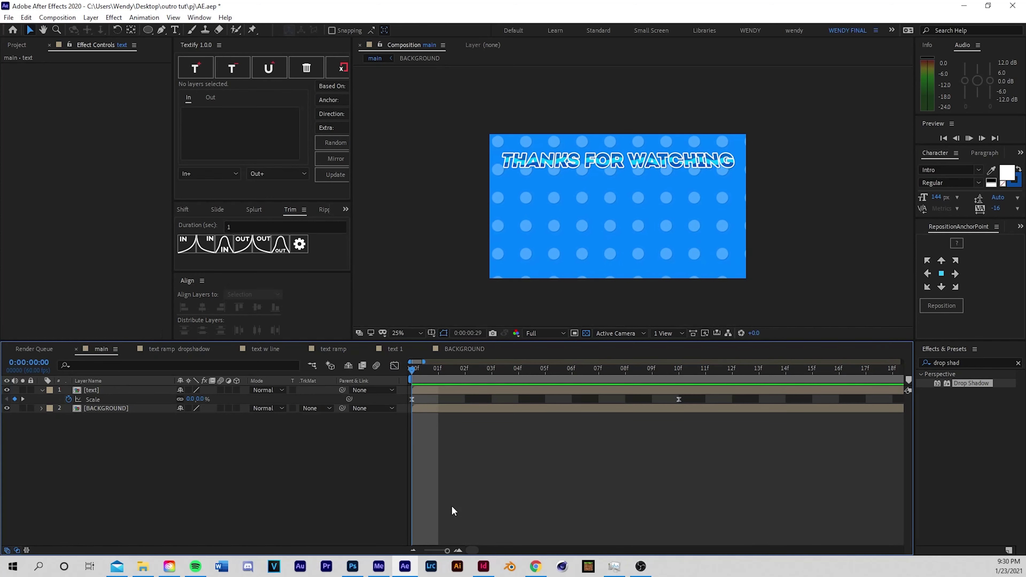
# Play back the title's scale animation from the start of the main composition
pyautogui.press('-')
pyautogui.press('-')
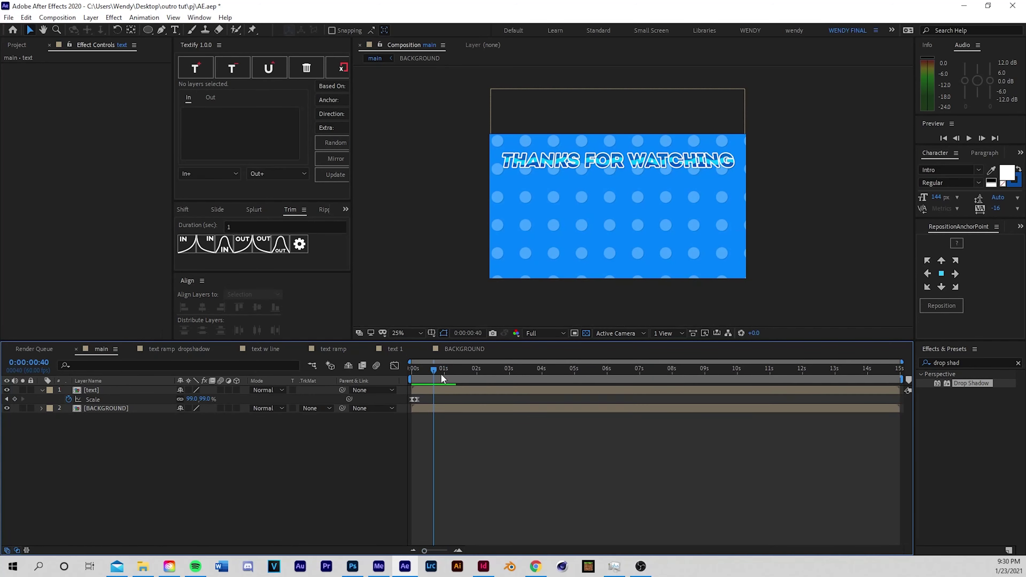
pyautogui.press('Home')
pyautogui.press('space')
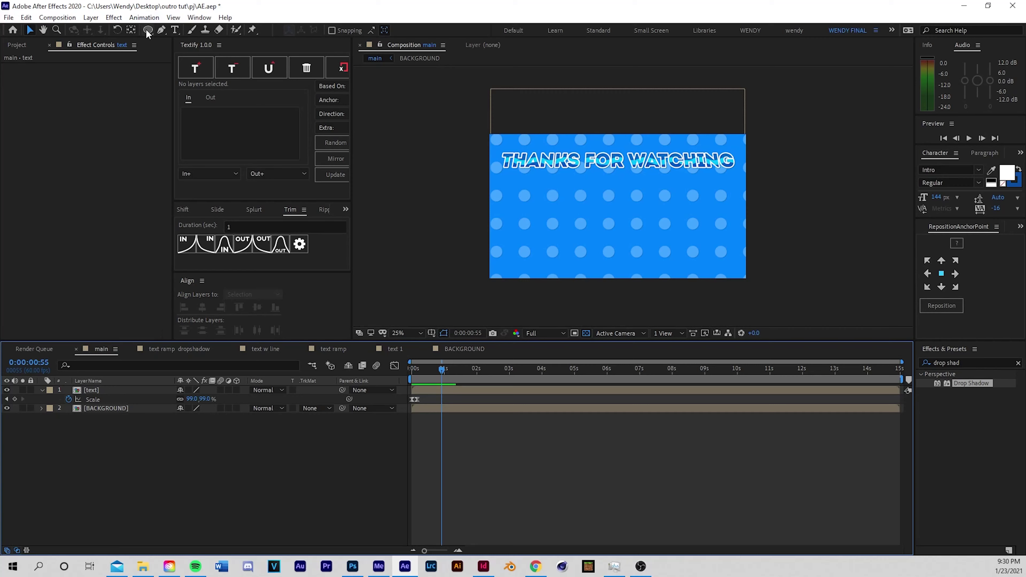
# Draw a wide rectangle on a new shape layer in the left half of the frame, below the title
pyautogui.moveTo(148, 31); pyautogui.dragTo(162, 32)
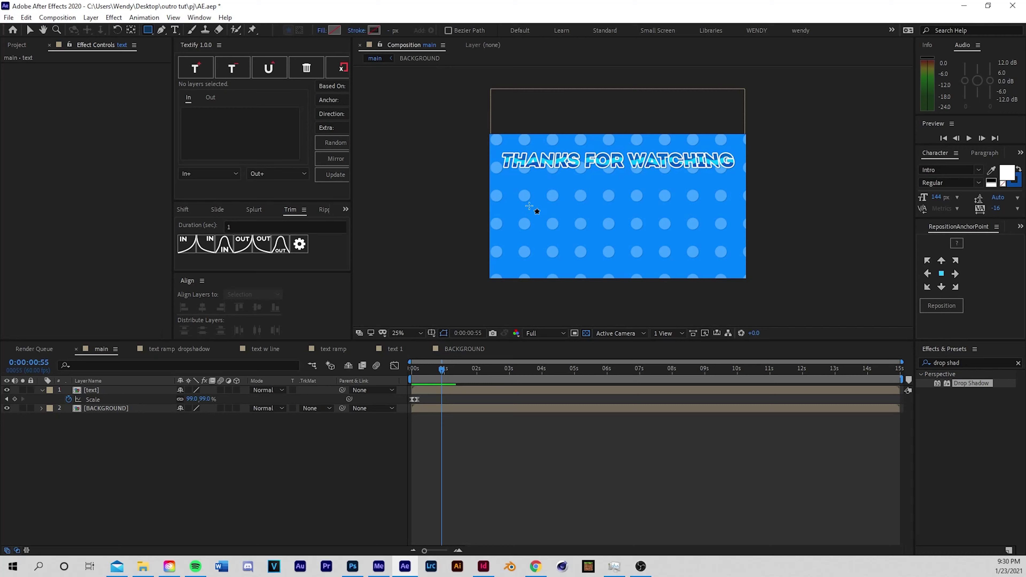
pyautogui.moveTo(505, 187); pyautogui.dragTo(615, 236)
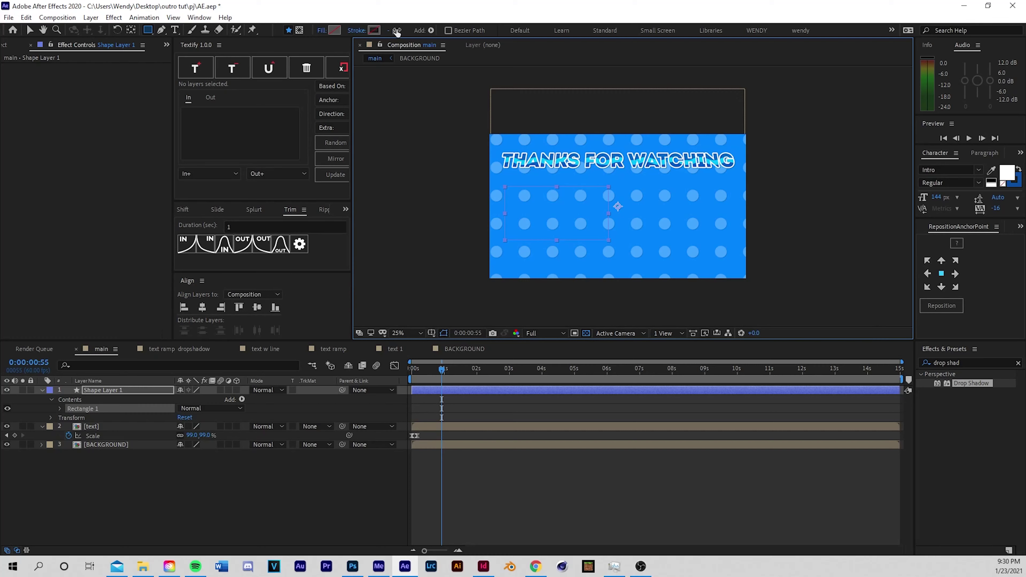
# Give the rectangle below the title a white stroke 40 px wide, removing the stray second rectangle from the shape layer
pyautogui.moveTo(608, 240); pyautogui.dragTo(390, 85)
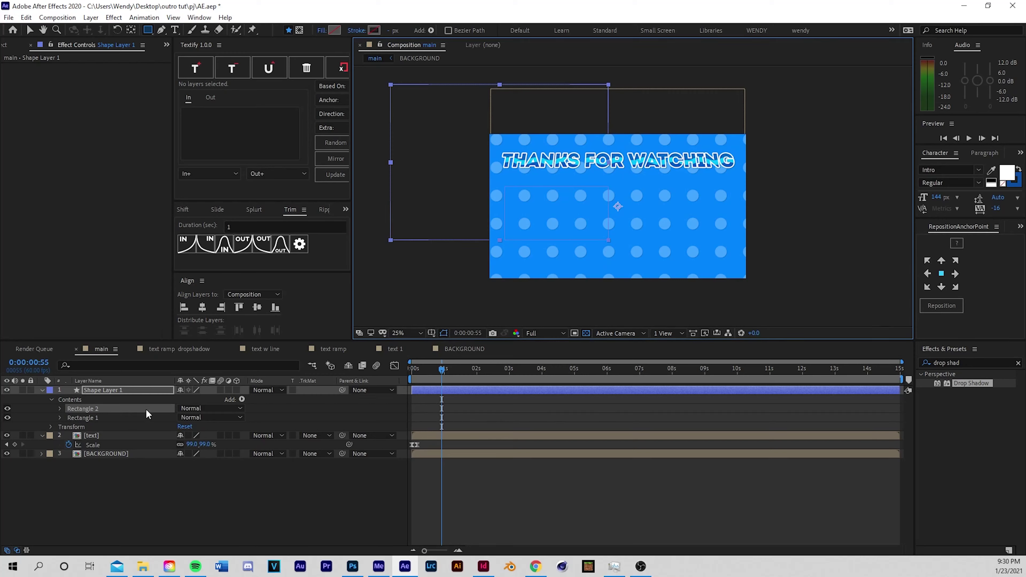
pyautogui.press('Delete')
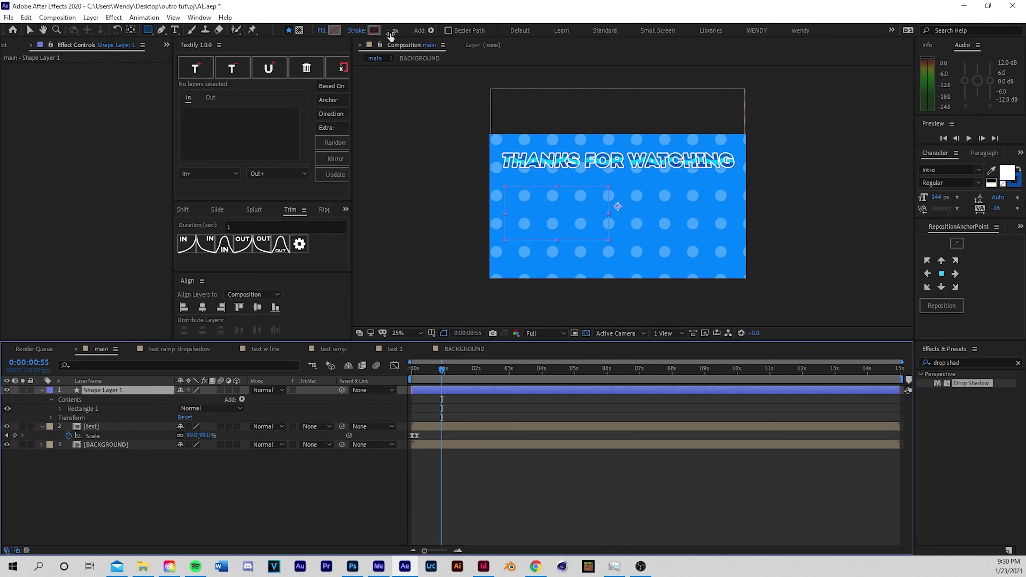
pyautogui.moveTo(390, 36); pyautogui.dragTo(400, 32)
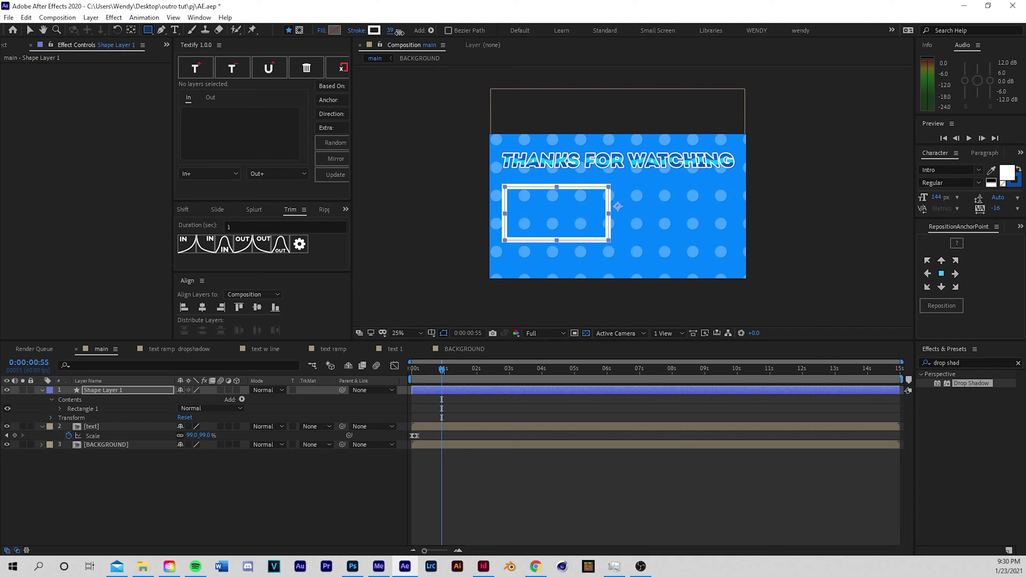
pyautogui.write('40')
pyautogui.press('Return')
# Set the rectangle stroke's line cap to Round Cap and its line join to Round Join
pyautogui.click(59, 407)
pyautogui.click(69, 427)
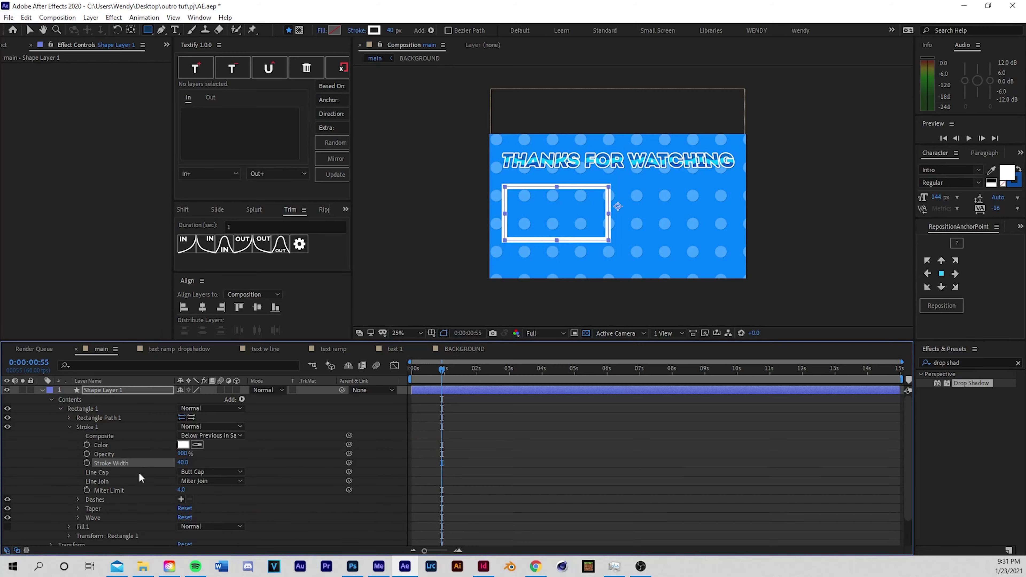
pyautogui.click(190, 472)
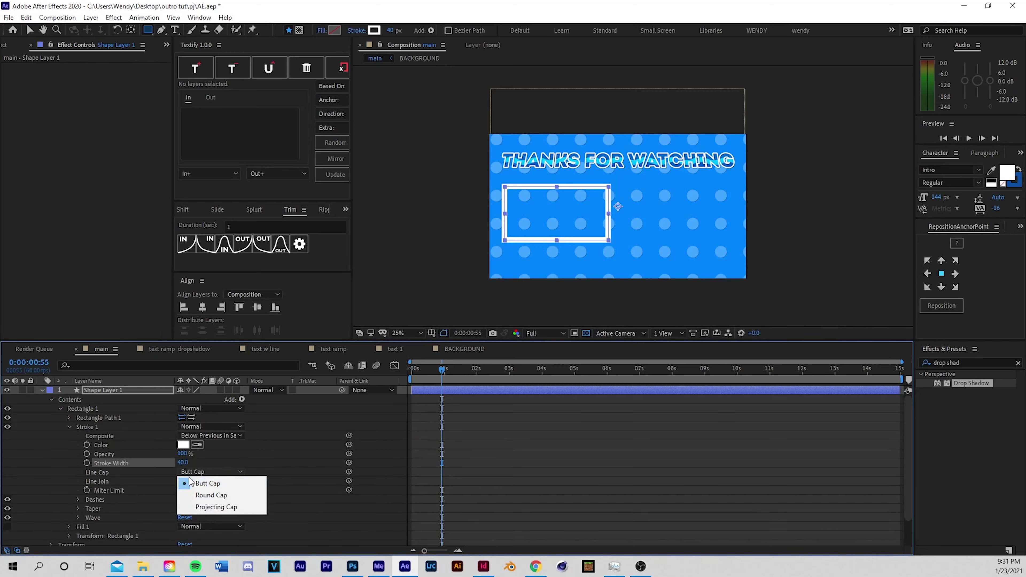
pyautogui.click(194, 495)
pyautogui.click(193, 481)
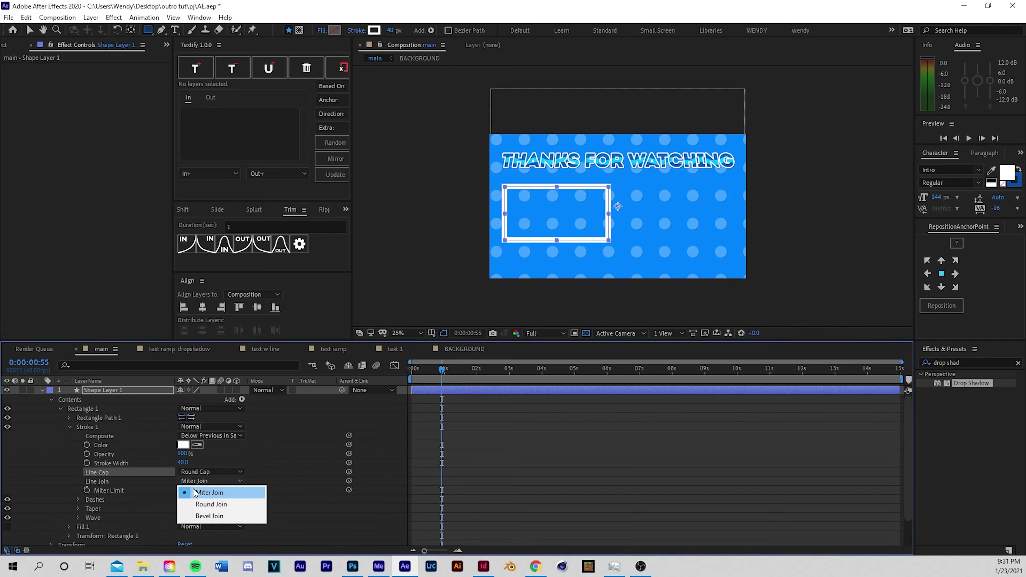
pyautogui.click(196, 505)
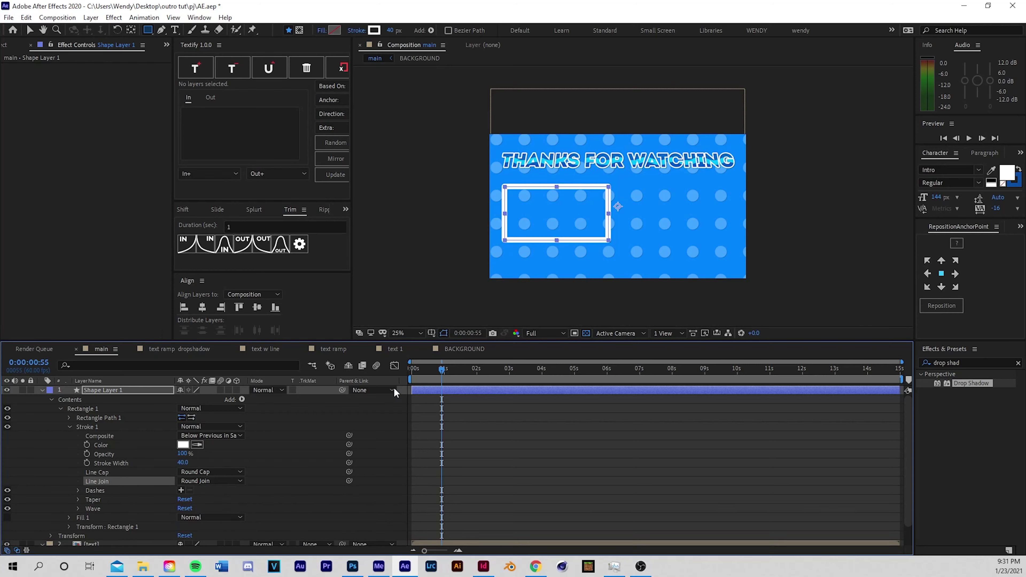
# Add dashes to the rectangle's stroke with a dash length of 72 and preview the result
pyautogui.click(181, 491)
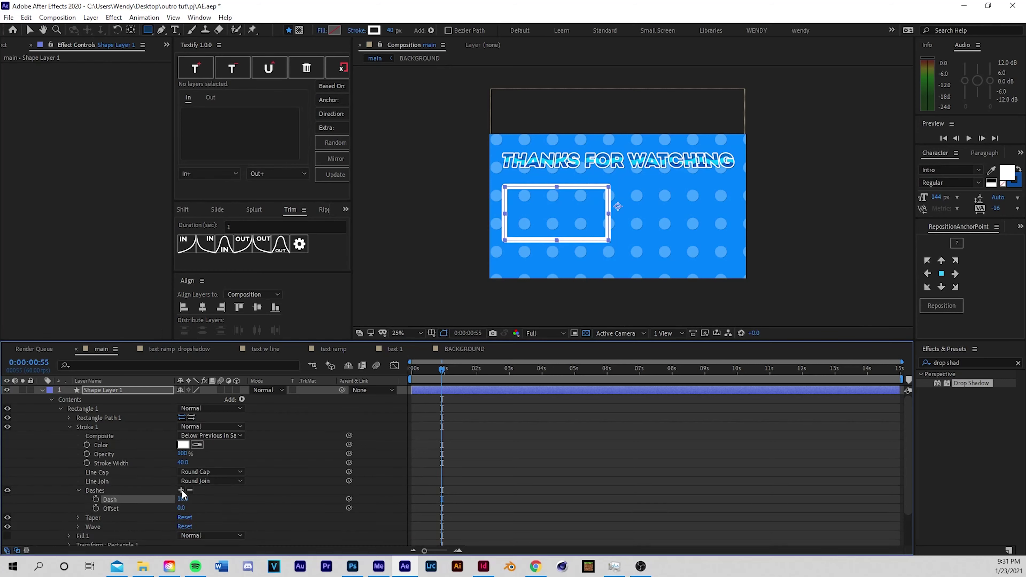
pyautogui.moveTo(184, 499); pyautogui.dragTo(225, 507)
pyautogui.press('space')
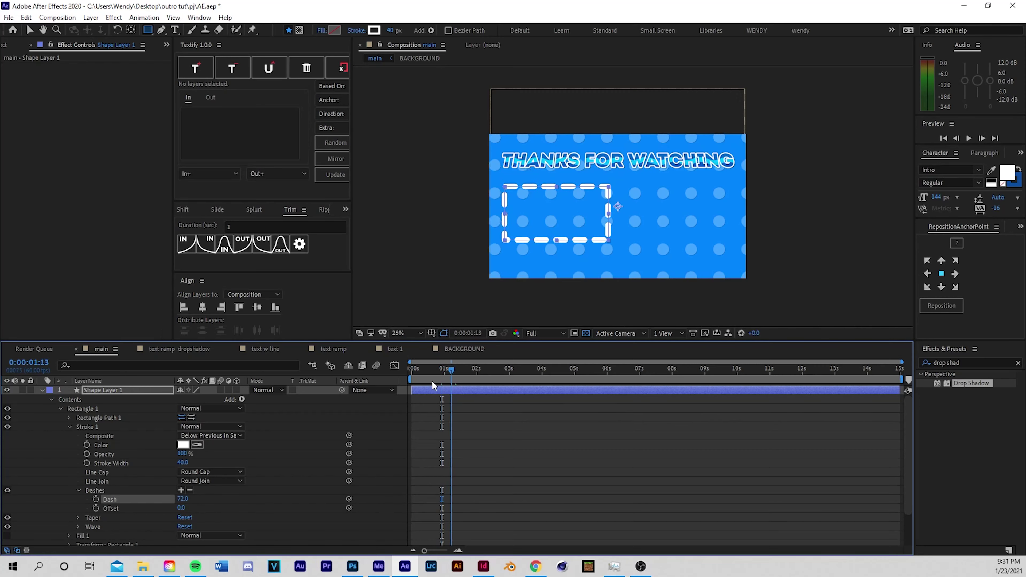
pyautogui.click(484, 419)
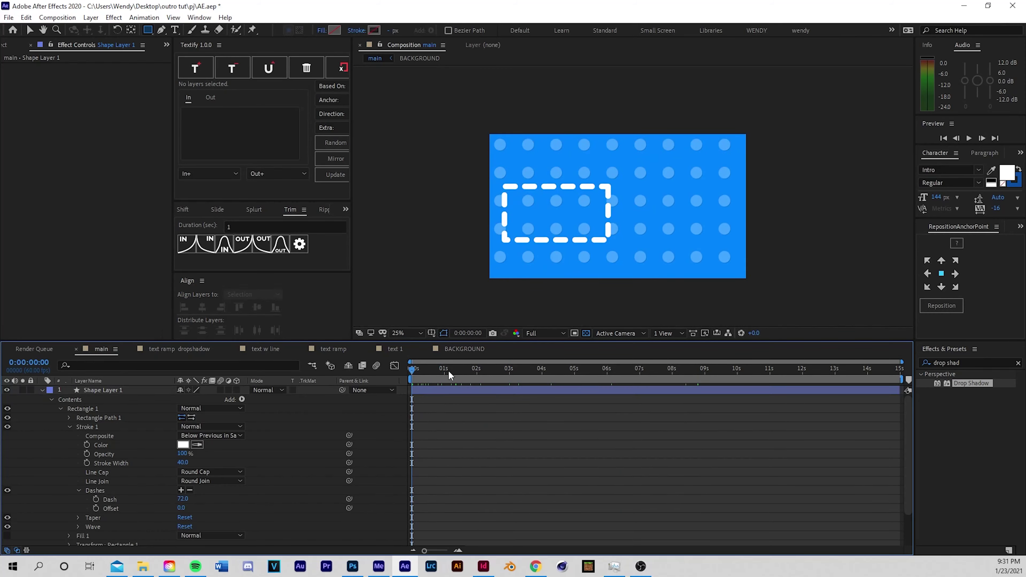
pyautogui.press('space')
pyautogui.press('space')
# Keyframe the stroke's dash offset at 0 on the first frame and show only the animated properties
pyautogui.moveTo(179, 509)
pyautogui.mouseDown()
pyautogui.moveTo(170, 509)
pyautogui.moveTo(185, 507)
pyautogui.mouseUp()
pyautogui.click(186, 507)
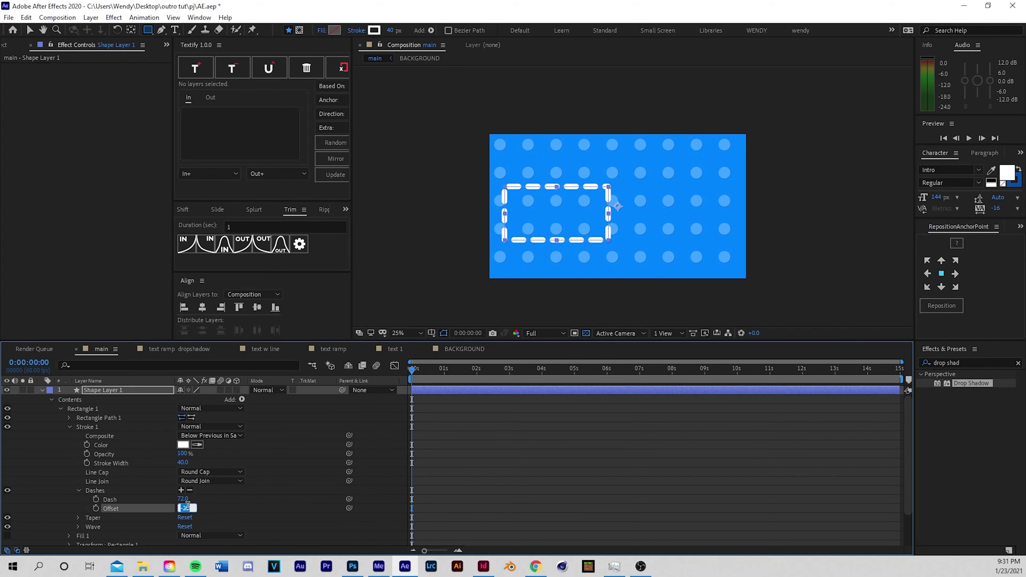
pyautogui.write('0')
pyautogui.press('Return')
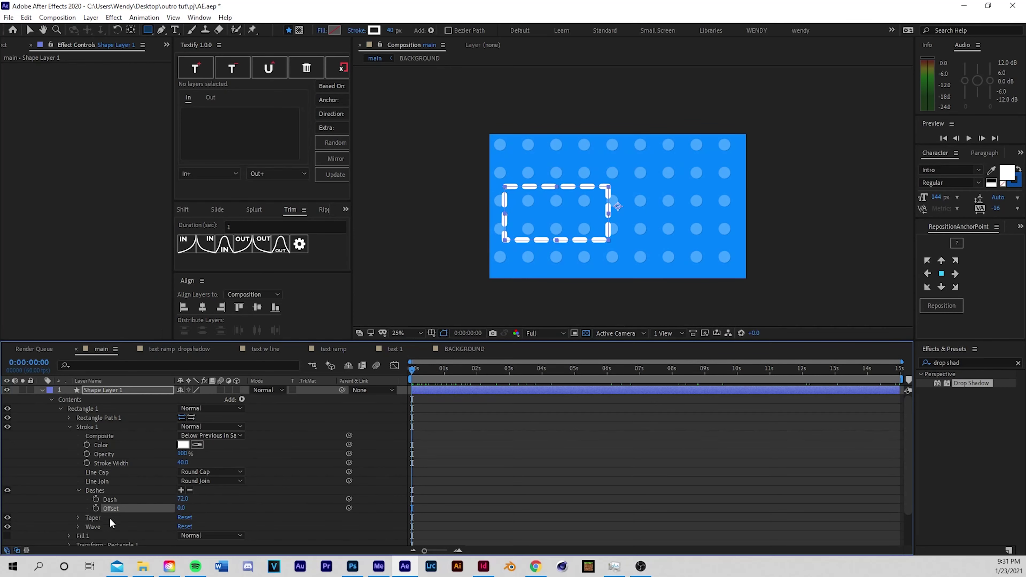
pyautogui.click(96, 509)
pyautogui.press('u')
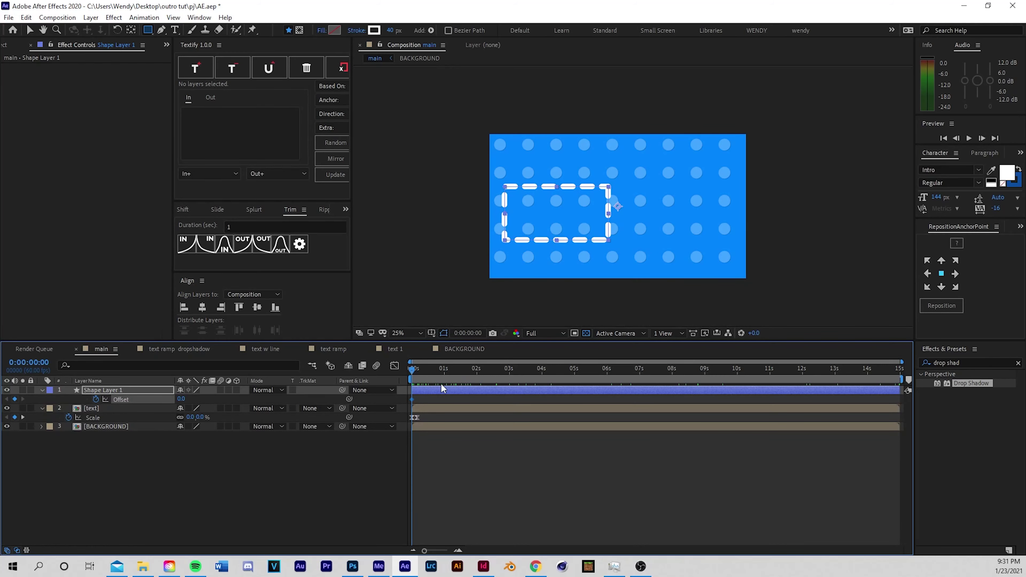
# Try a second dash offset keyframe on the composition's last frame and preview the dash movement
pyautogui.moveTo(425, 376); pyautogui.dragTo(951, 397)
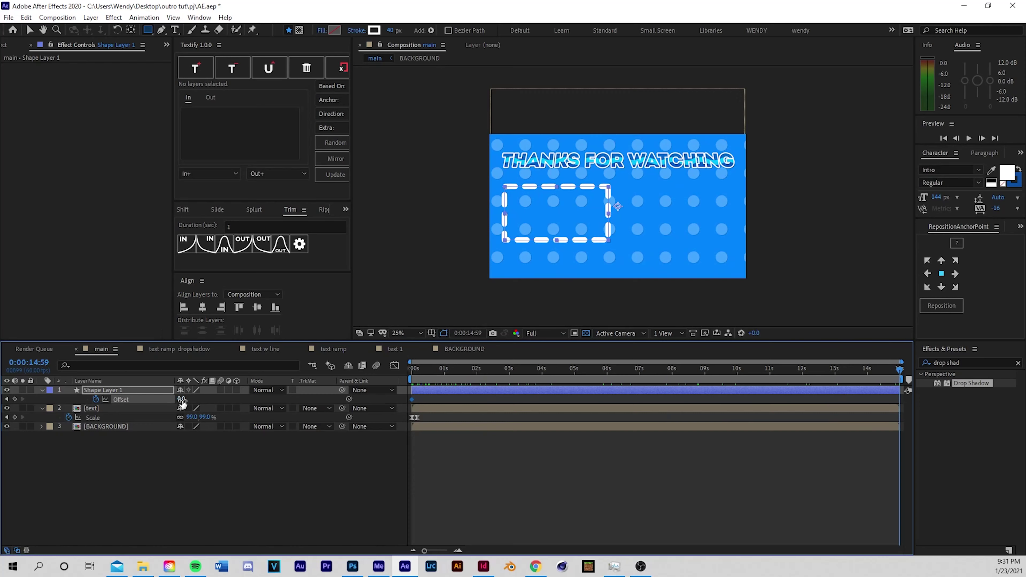
pyautogui.moveTo(181, 399)
pyautogui.mouseDown()
pyautogui.moveTo(242, 405)
pyautogui.moveTo(202, 406)
pyautogui.mouseUp()
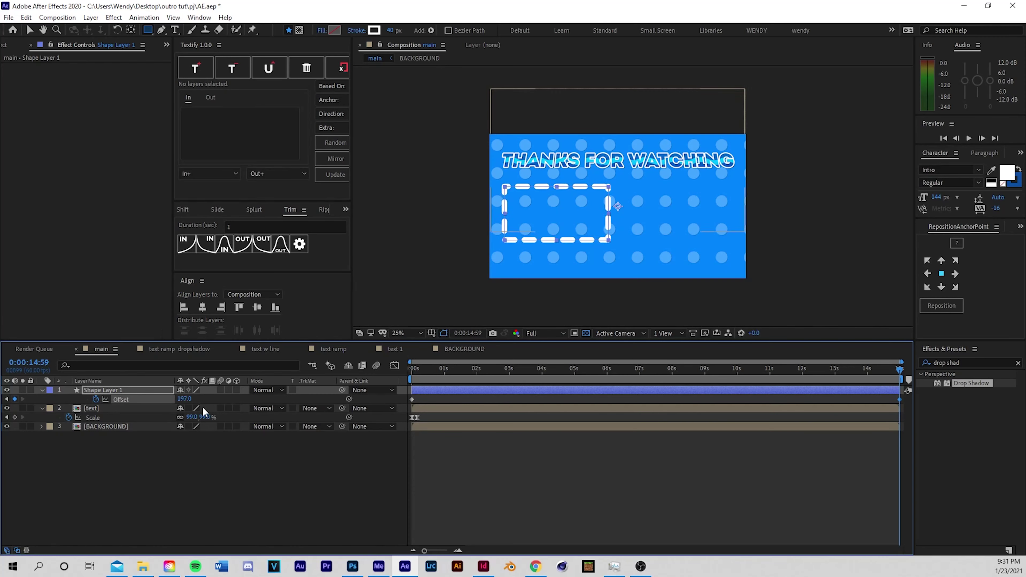
pyautogui.click(180, 399)
pyautogui.write('2')
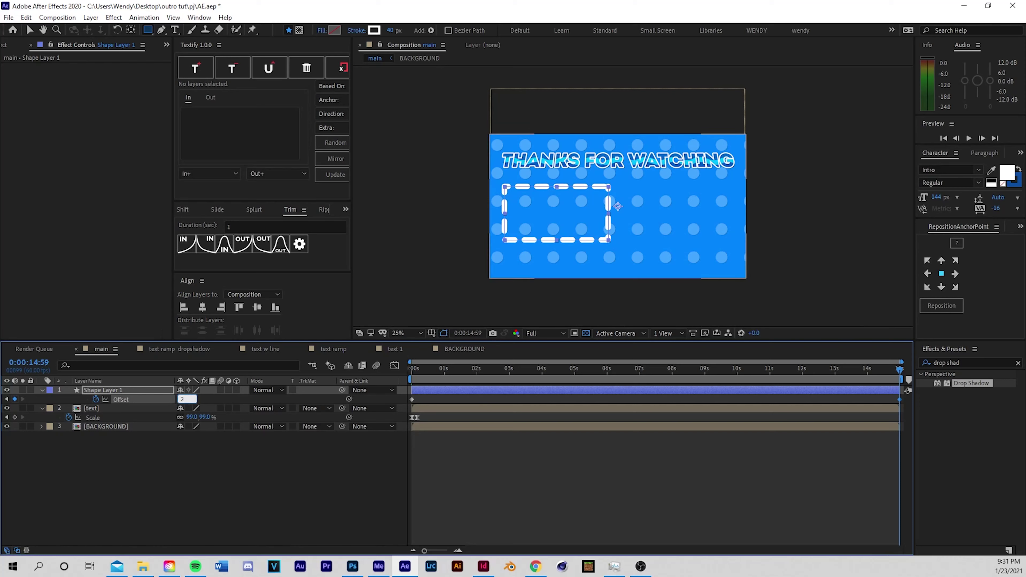
pyautogui.press('Return')
pyautogui.press('Home')
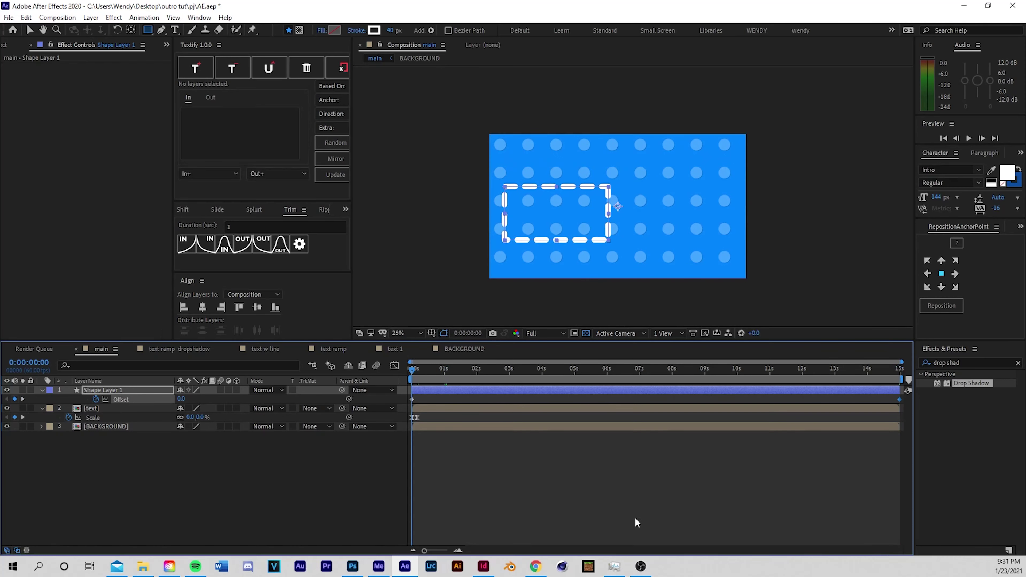
pyautogui.click(637, 522)
pyautogui.press('space')
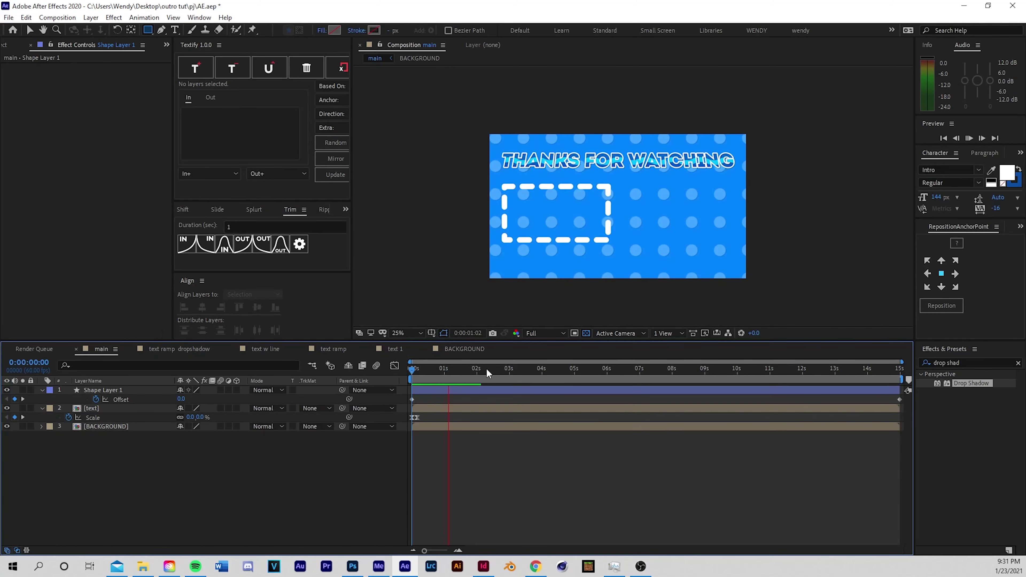
# Set the dash offset on the last frame to 500 and play back the dash animation
pyautogui.press('End')
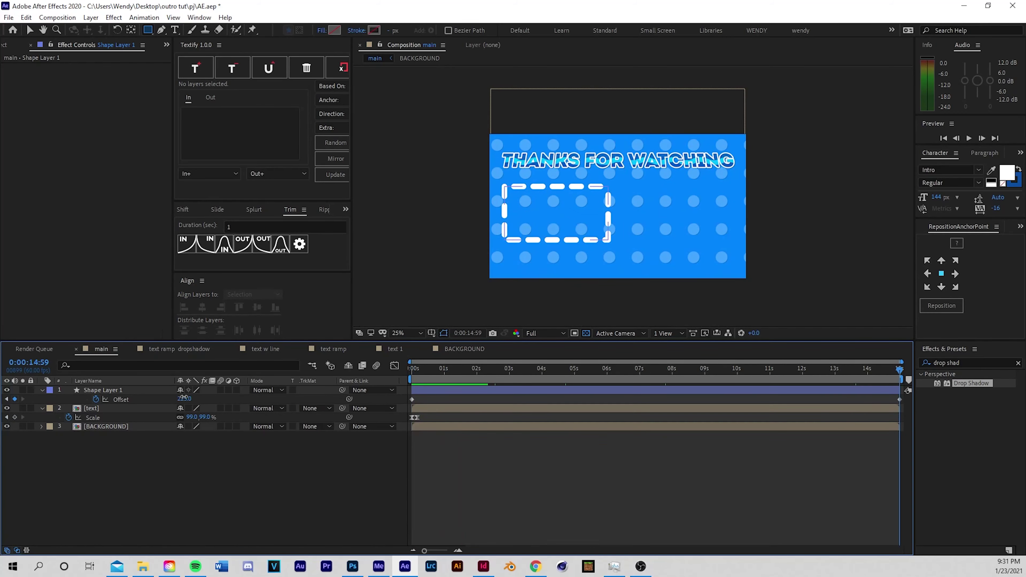
pyautogui.click(184, 398)
pyautogui.write('500')
pyautogui.press('Return')
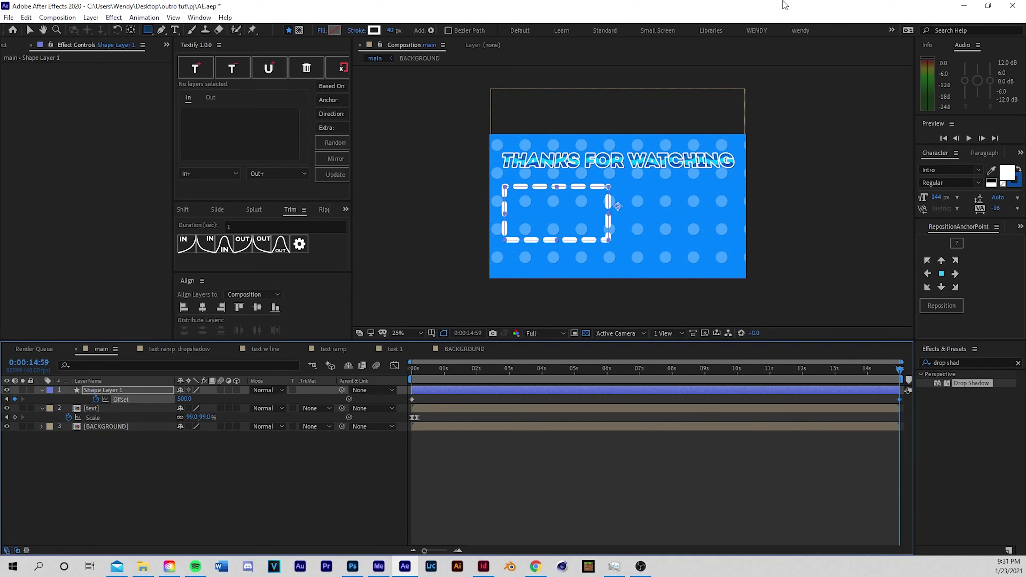
pyautogui.press('space')
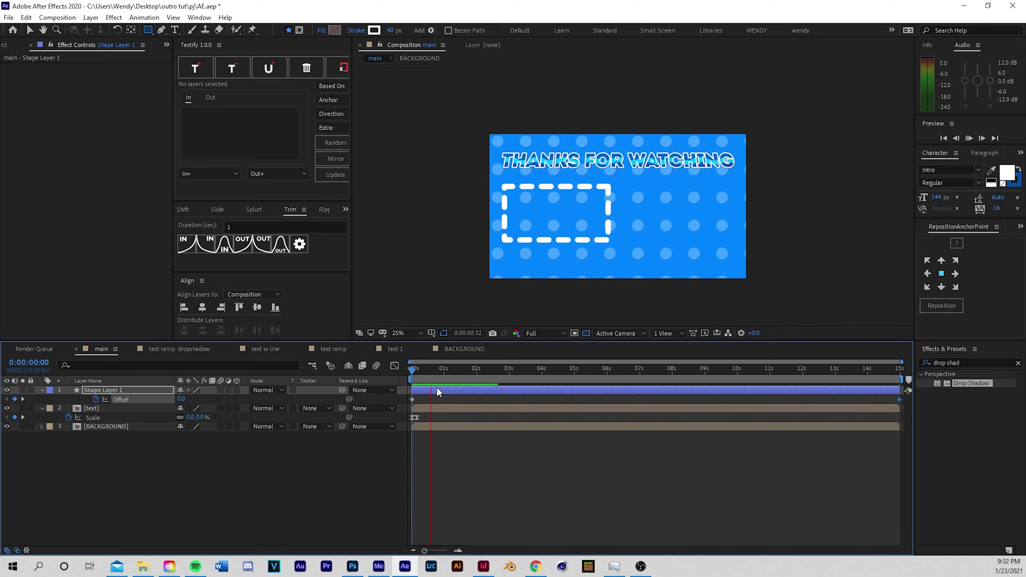
pyautogui.press('space')
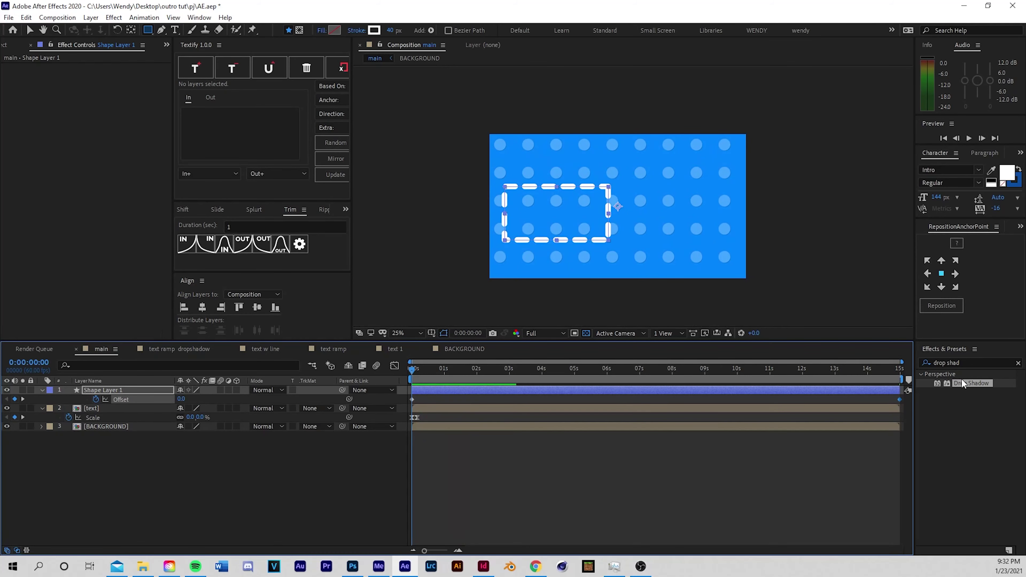
# Apply a Drop Shadow effect to the dashed rectangle's shape layer and set its distance to 9
pyautogui.moveTo(971, 384); pyautogui.dragTo(460, 389)
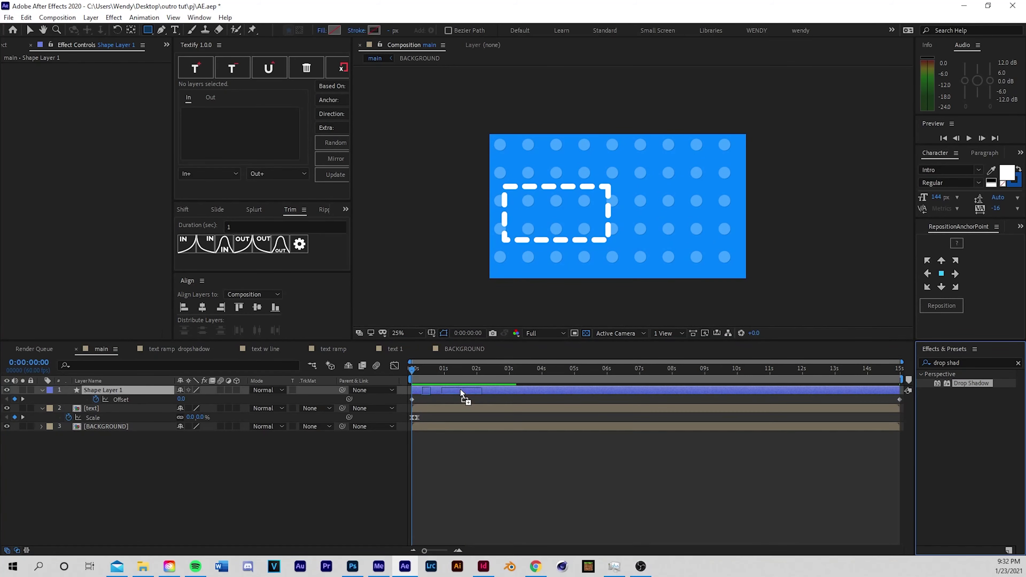
pyautogui.press('v')
pyautogui.press('.')
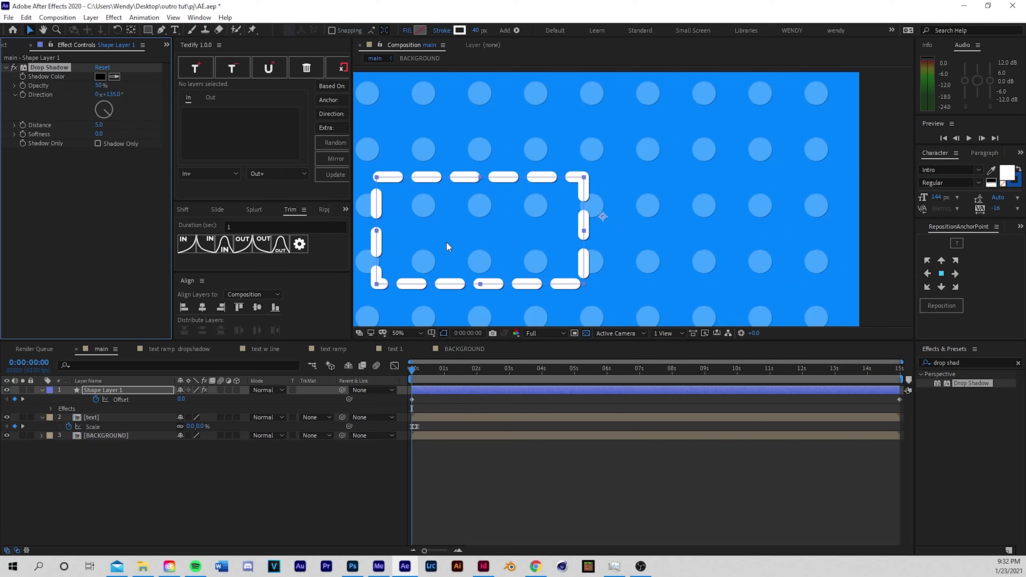
pyautogui.moveTo(105, 125); pyautogui.dragTo(106, 128)
pyautogui.press(',')
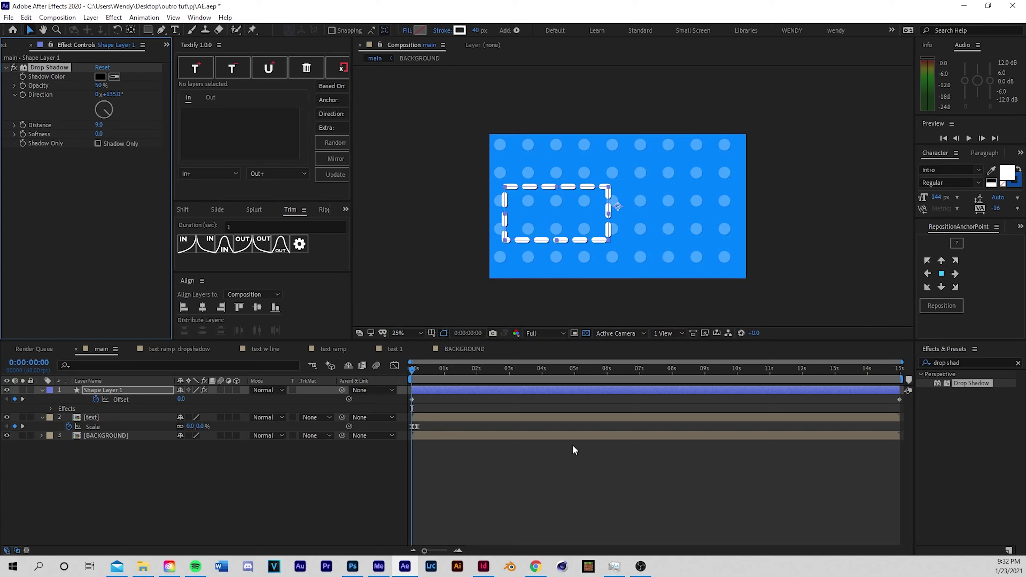
# Pre-compose the dashed rectangle's shape layer into a composition named "VIDEO OUTLINE"
pyautogui.click(478, 458)
pyautogui.moveTo(421, 368); pyautogui.dragTo(454, 364)
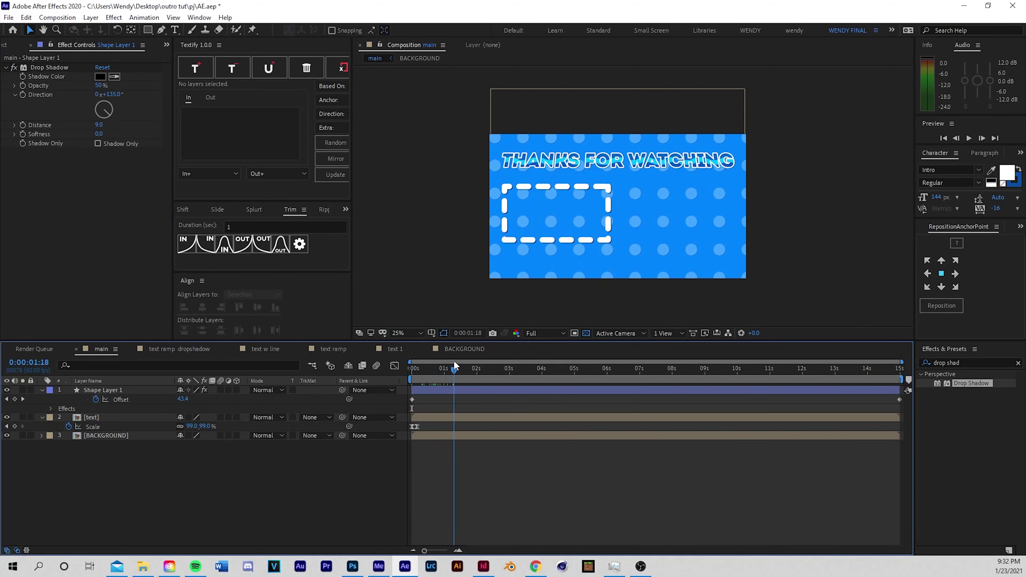
pyautogui.rightClick(425, 391)
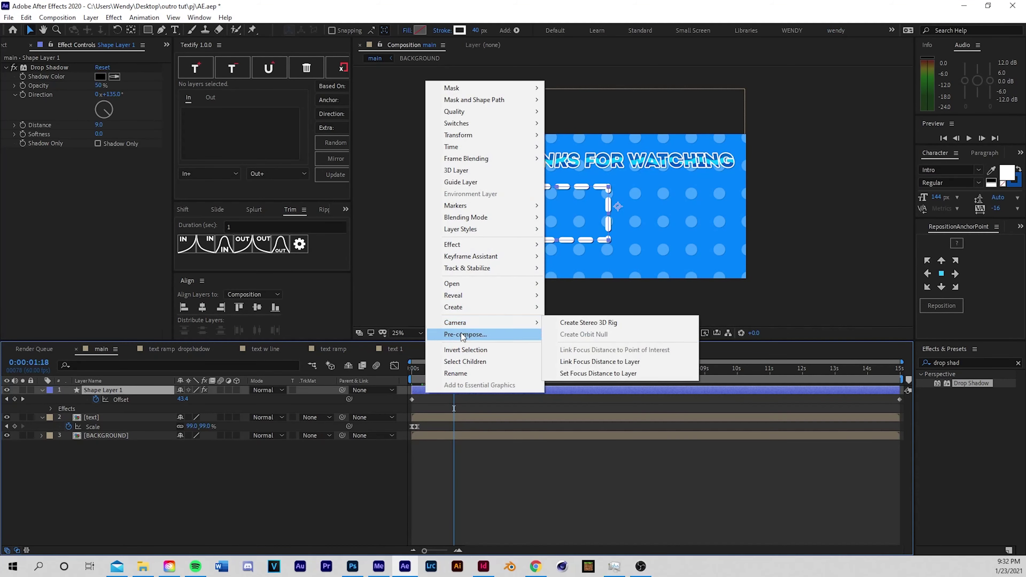
pyautogui.click(462, 332)
pyautogui.click(560, 196)
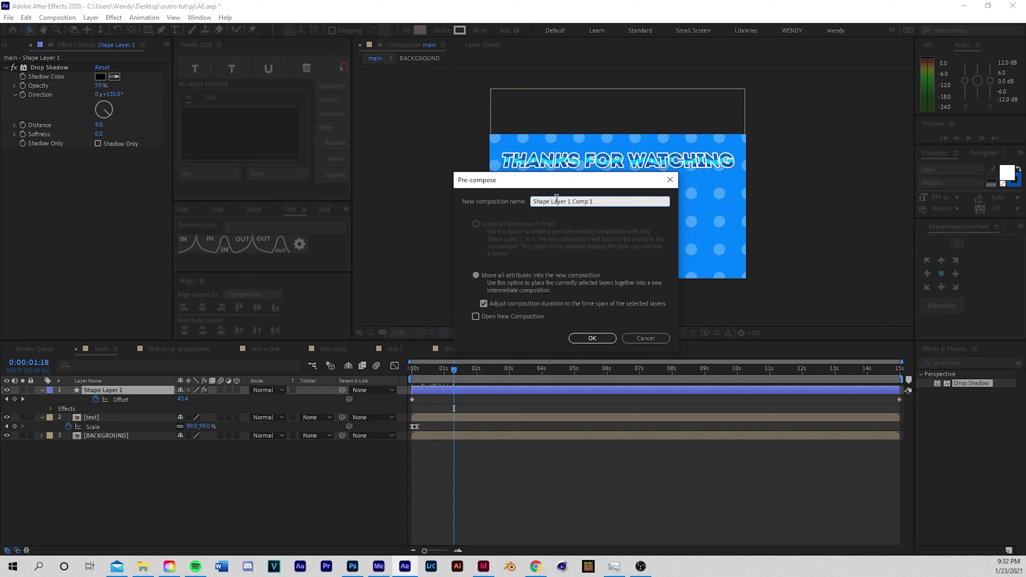
pyautogui.write('VIDEO OUTLINE')
pyautogui.press('Return')
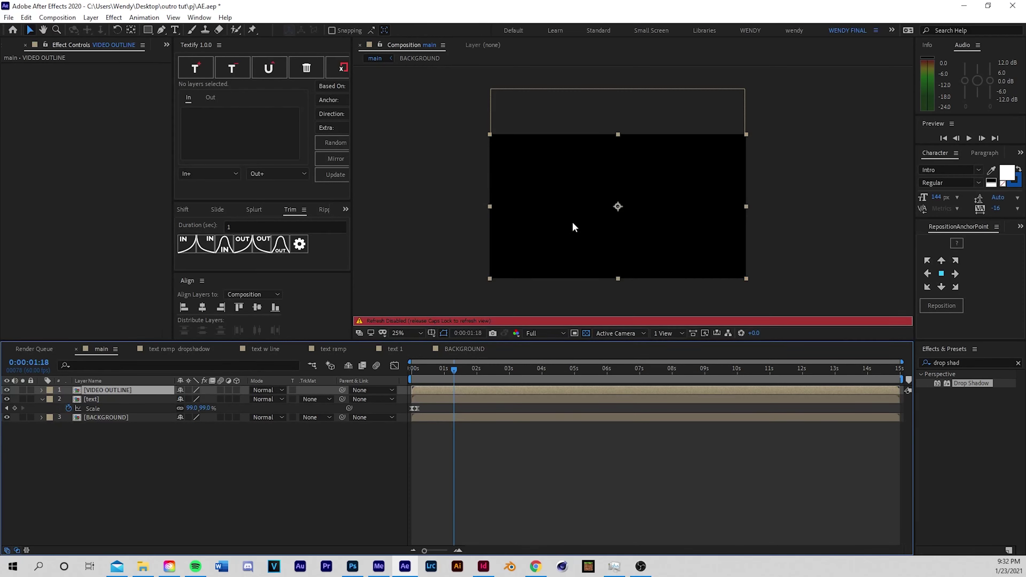
# Move the VIDEO OUTLINE layer down by setting its position to 960, 607
pyautogui.click(490, 452)
pyautogui.click(420, 390)
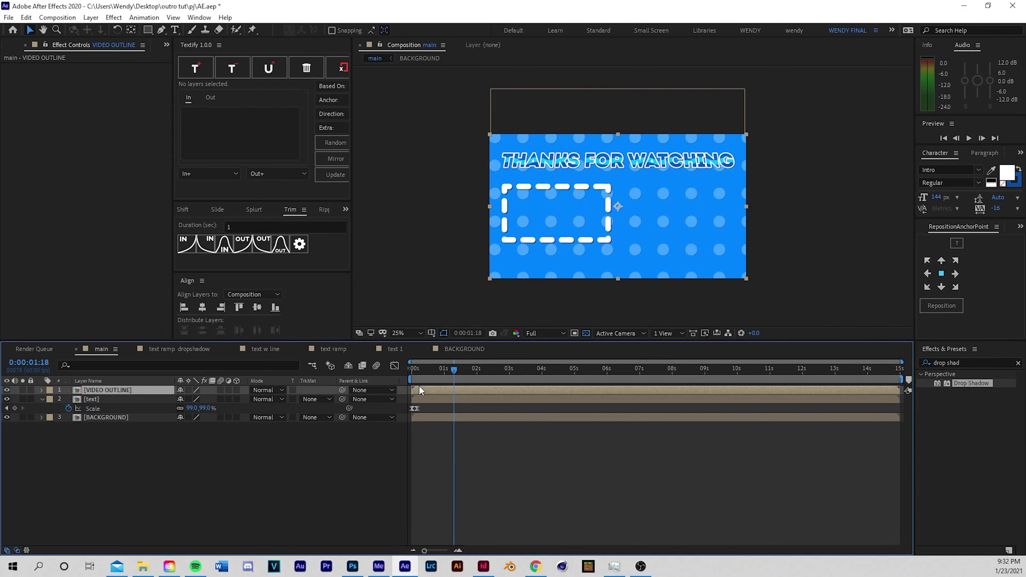
pyautogui.press('p')
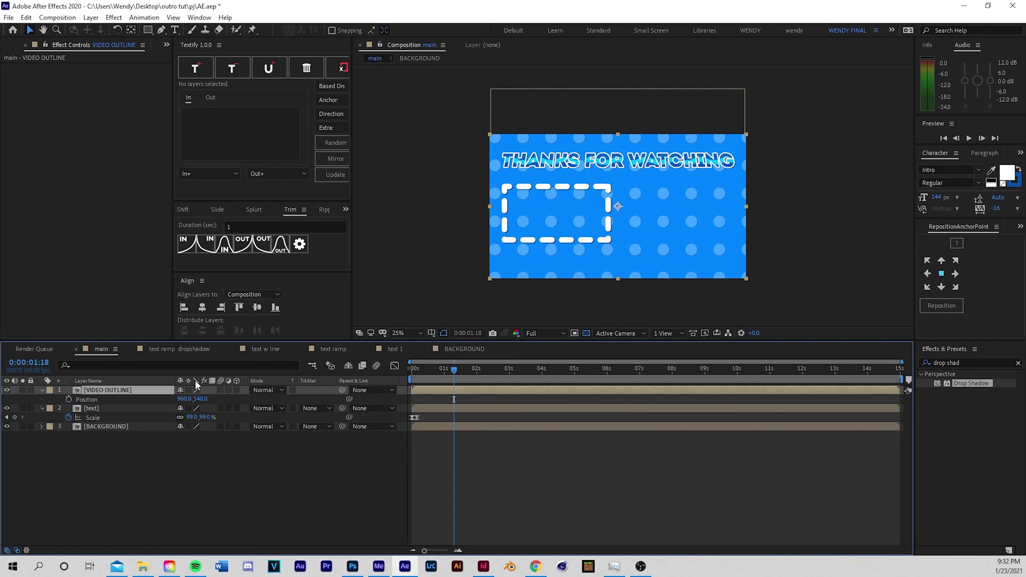
pyautogui.moveTo(201, 398)
pyautogui.mouseDown()
pyautogui.moveTo(247, 399)
pyautogui.moveTo(196, 406)
pyautogui.mouseUp()
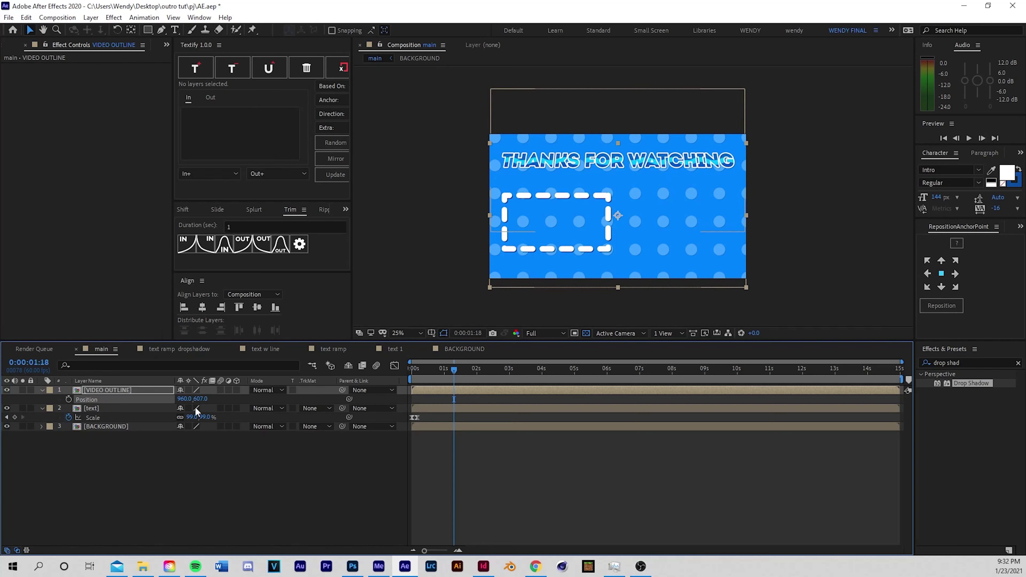
pyautogui.click(502, 473)
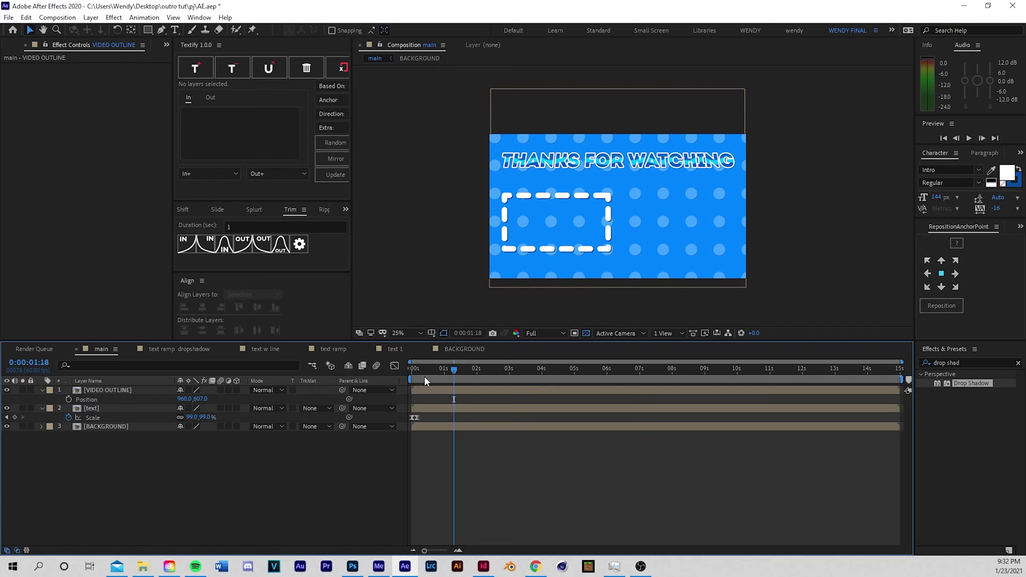
# Play back the main composition from the start, then select the VIDEO OUTLINE layer at 0:00:01:18
pyautogui.moveTo(424, 377); pyautogui.dragTo(409, 376)
pyautogui.press('space')
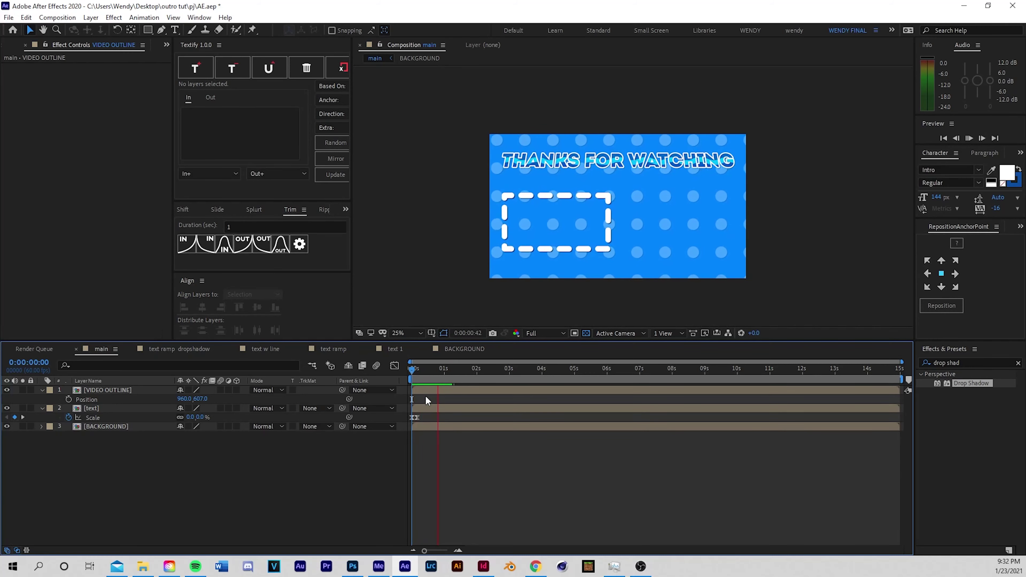
pyautogui.moveTo(459, 372)
pyautogui.mouseDown()
pyautogui.moveTo(415, 397)
pyautogui.moveTo(454, 387)
pyautogui.mouseUp()
pyautogui.click(453, 388)
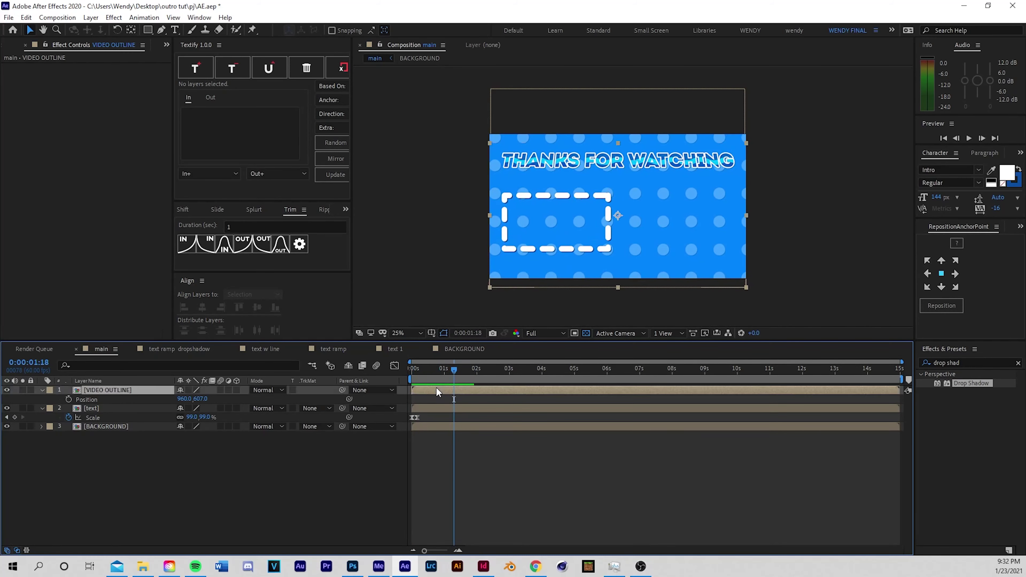
# Close all composition timelines except main
pyautogui.doubleClick(436, 387)
pyautogui.click(101, 391)
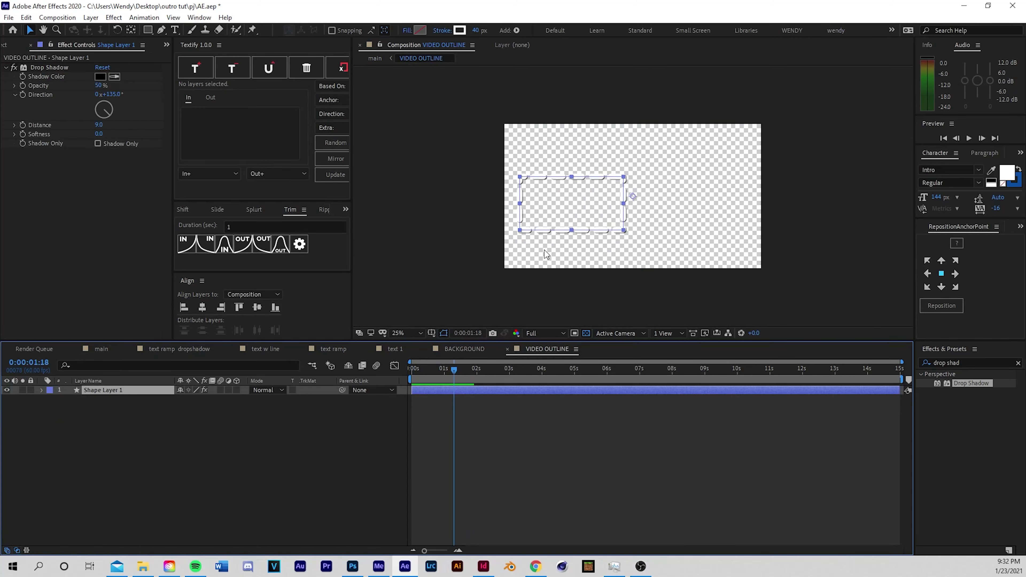
pyautogui.click(101, 349)
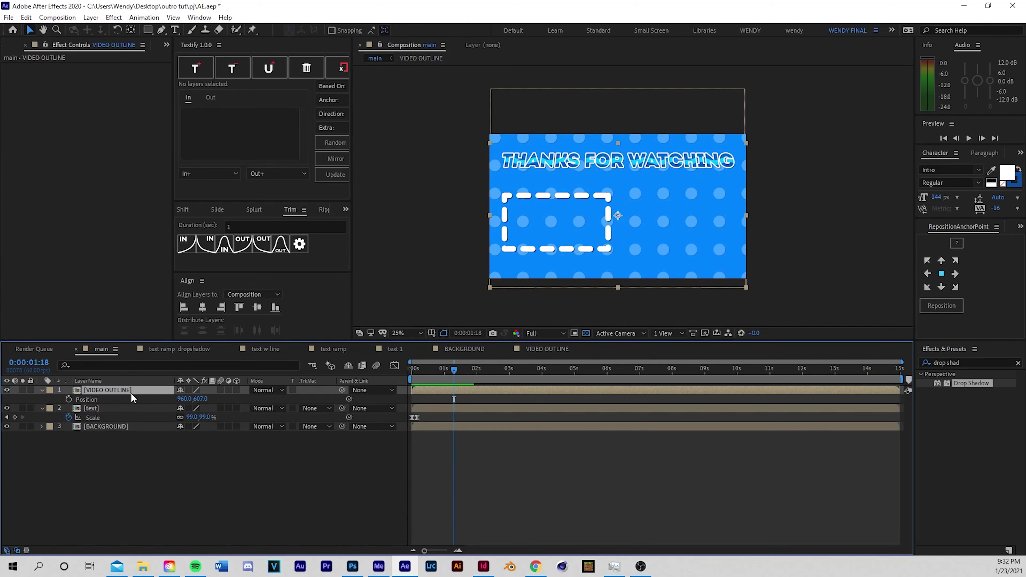
pyautogui.click(130, 349)
pyautogui.click(130, 349)
pyautogui.click(130, 348)
pyautogui.click(130, 349)
pyautogui.click(130, 348)
pyautogui.click(130, 349)
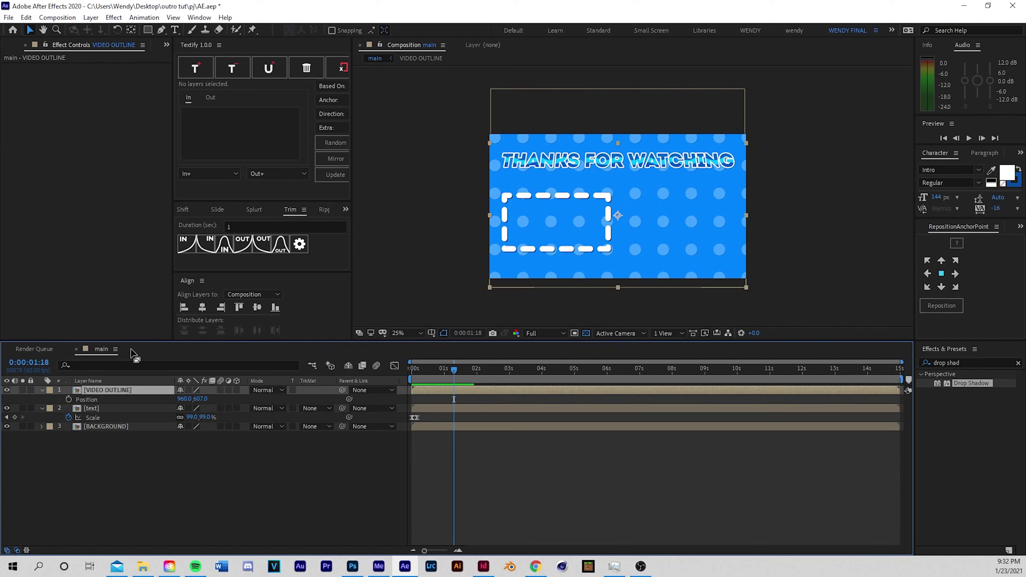
# In the VIDEO OUTLINE composition, unlink the rectangle path's size proportions and set its size to 776 by 430
pyautogui.doubleClick(100, 391)
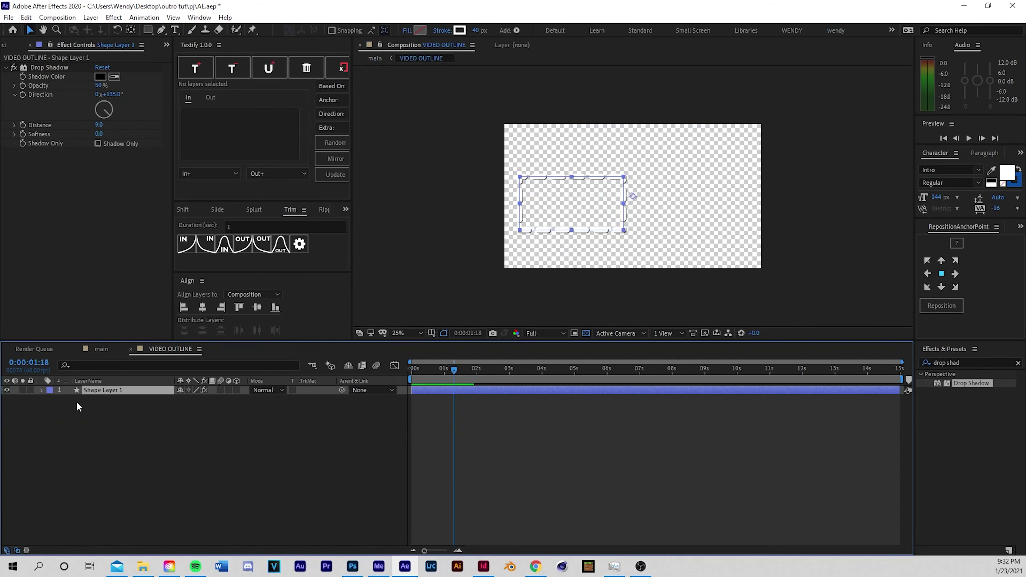
pyautogui.click(42, 390)
pyautogui.click(52, 399)
pyautogui.click(60, 409)
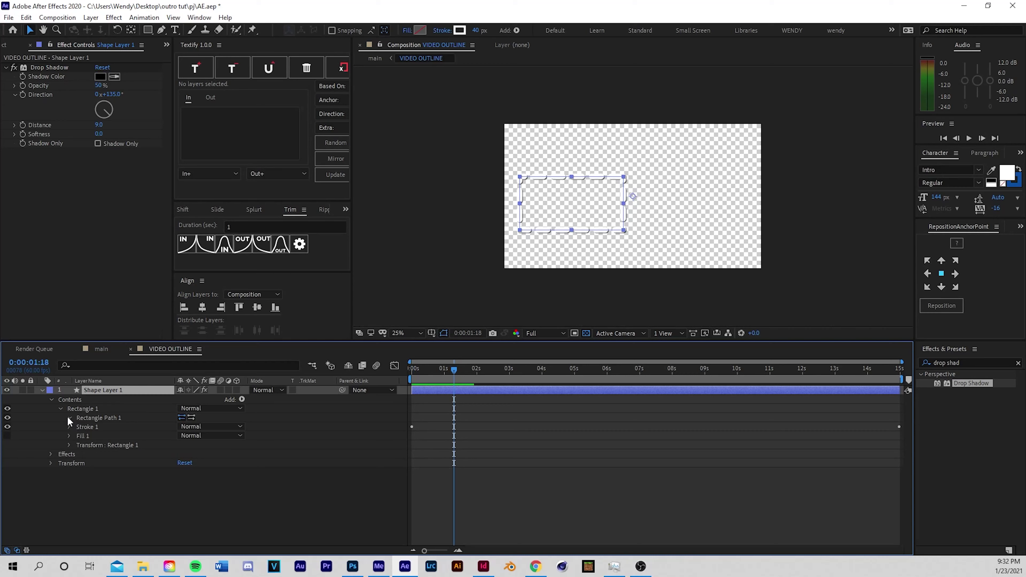
pyautogui.click(68, 417)
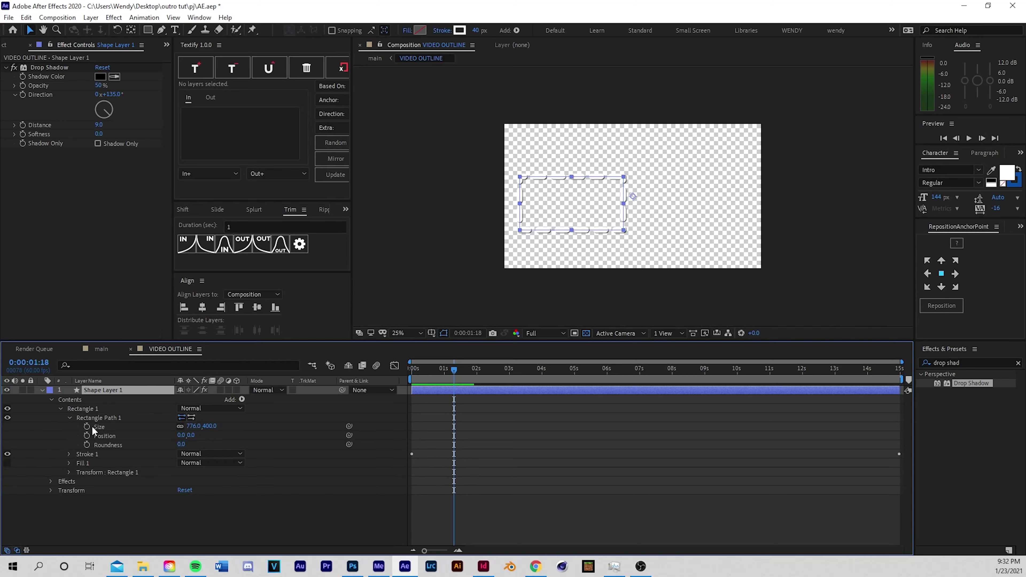
pyautogui.click(180, 426)
pyautogui.moveTo(209, 431); pyautogui.dragTo(224, 428)
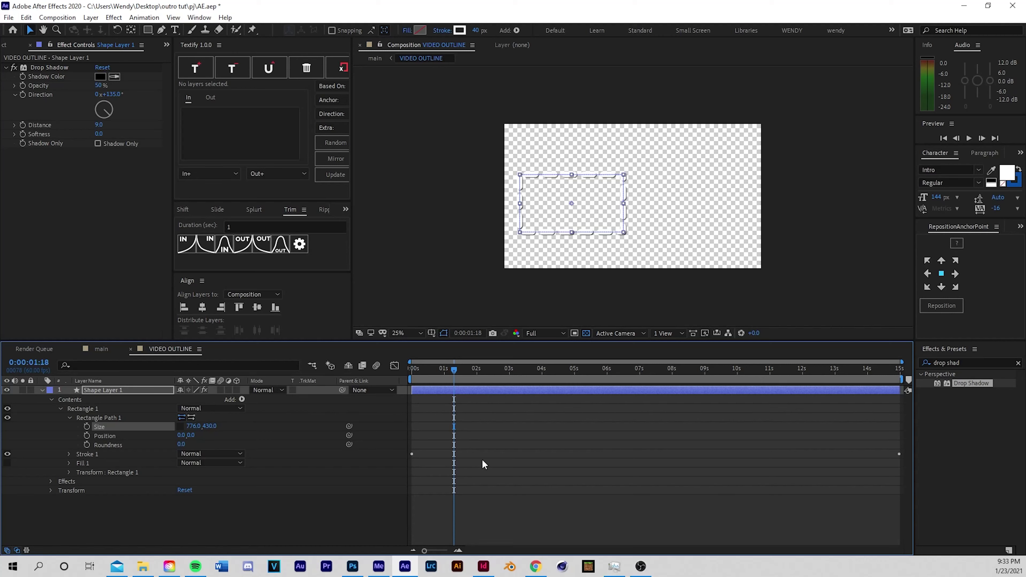
# In the main composition, move the VIDEO OUTLINE layer up to position 960, 591 and view the frame at 0:00:04:29
pyautogui.click(86, 347)
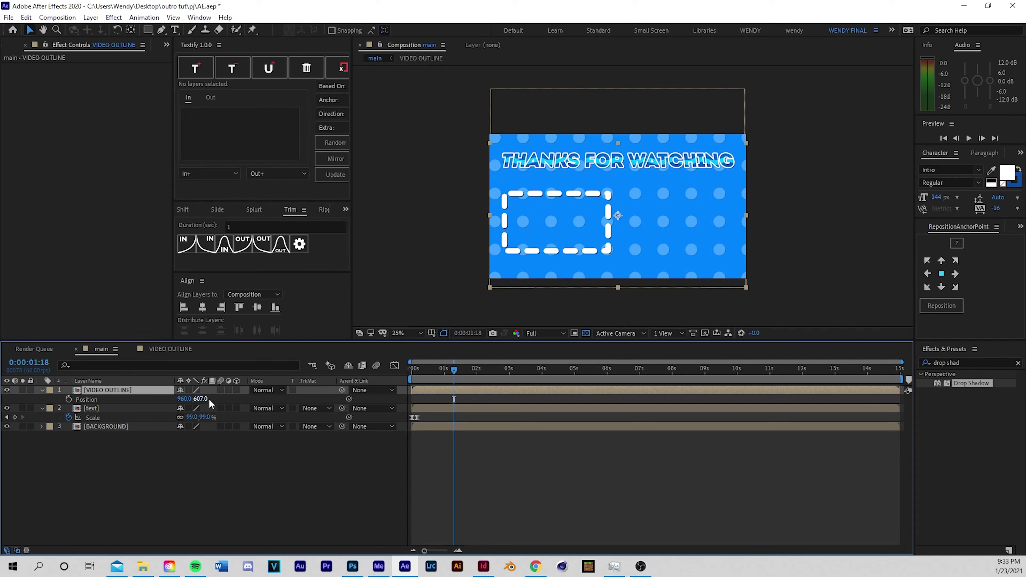
pyautogui.moveTo(201, 399)
pyautogui.mouseDown()
pyautogui.moveTo(207, 405)
pyautogui.moveTo(188, 399)
pyautogui.mouseUp()
pyautogui.click(436, 432)
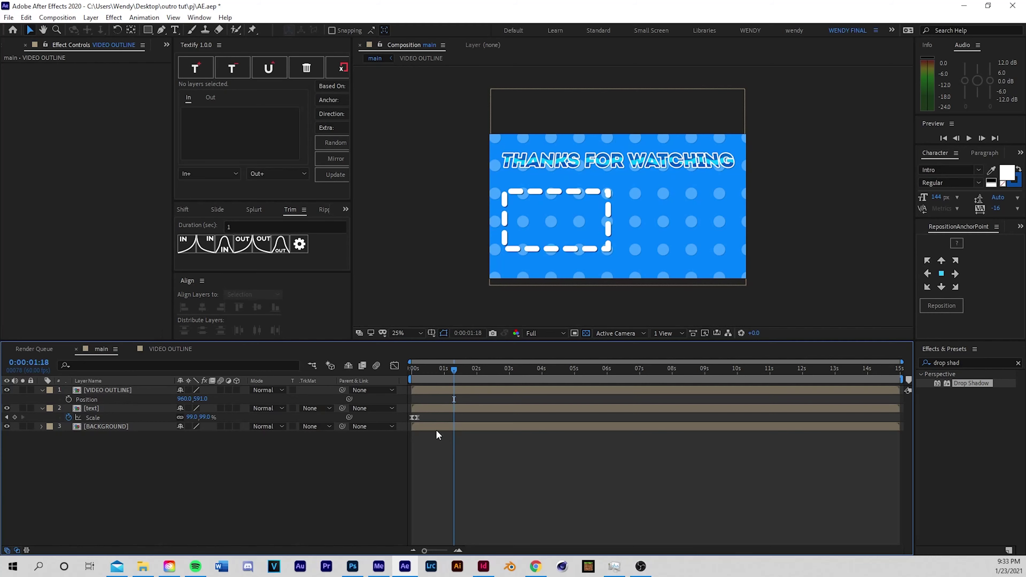
pyautogui.press('Home')
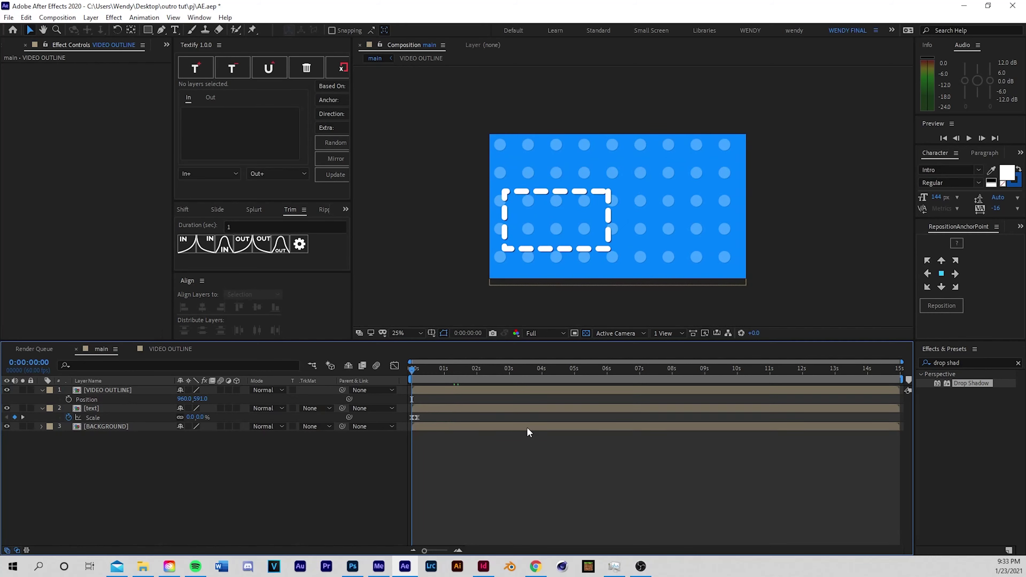
pyautogui.moveTo(412, 375); pyautogui.dragTo(557, 389)
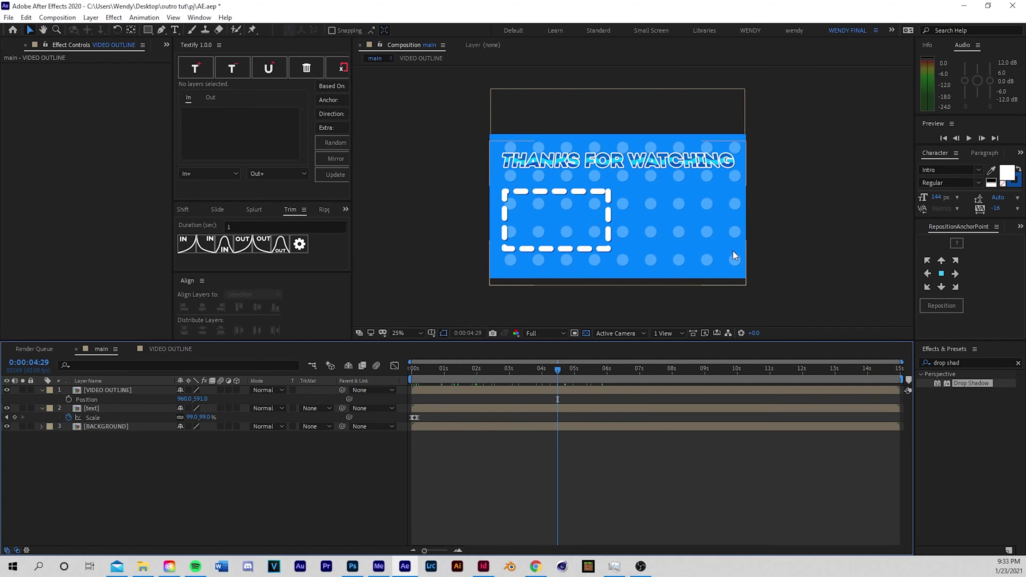
# Draw a circle with the Ellipse Tool beside the dashed rectangle, below the word WATCHING, on a new shape layer
pyautogui.click(148, 30)
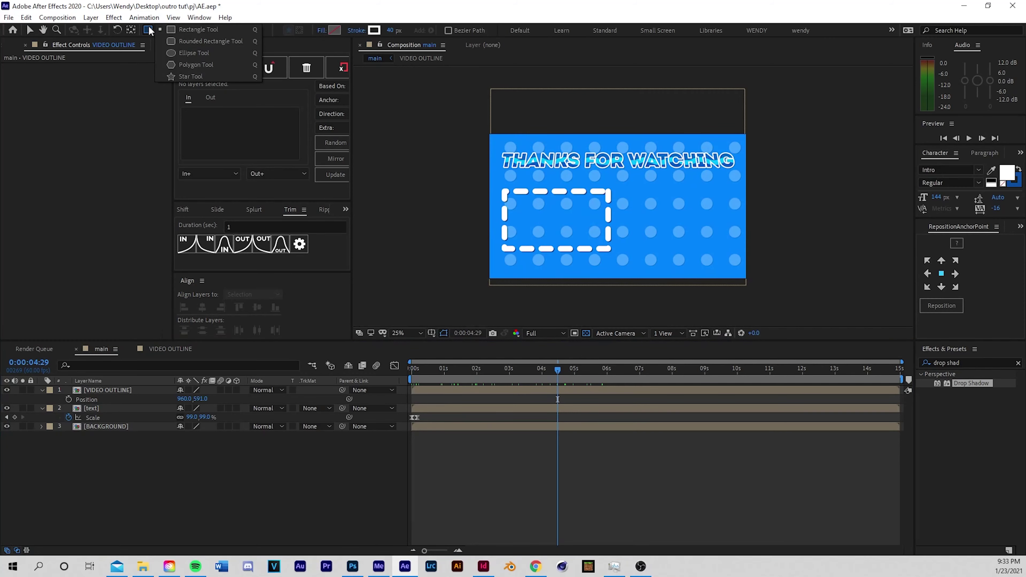
pyautogui.click(175, 50)
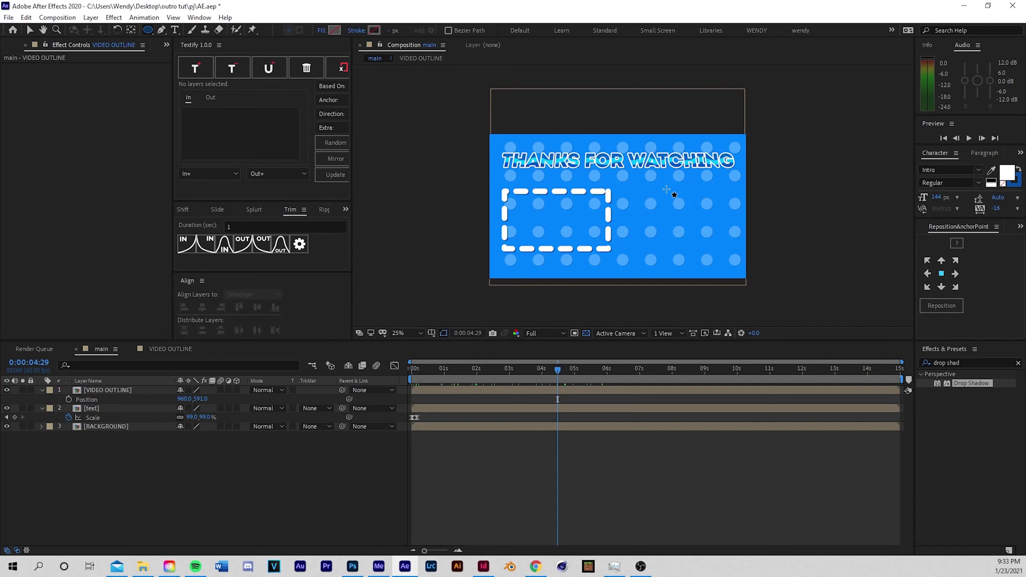
pyautogui.moveTo(666, 189)
pyautogui.mouseDown()
pyautogui.moveTo(715, 250)
pyautogui.moveTo(711, 239)
pyautogui.mouseUp()
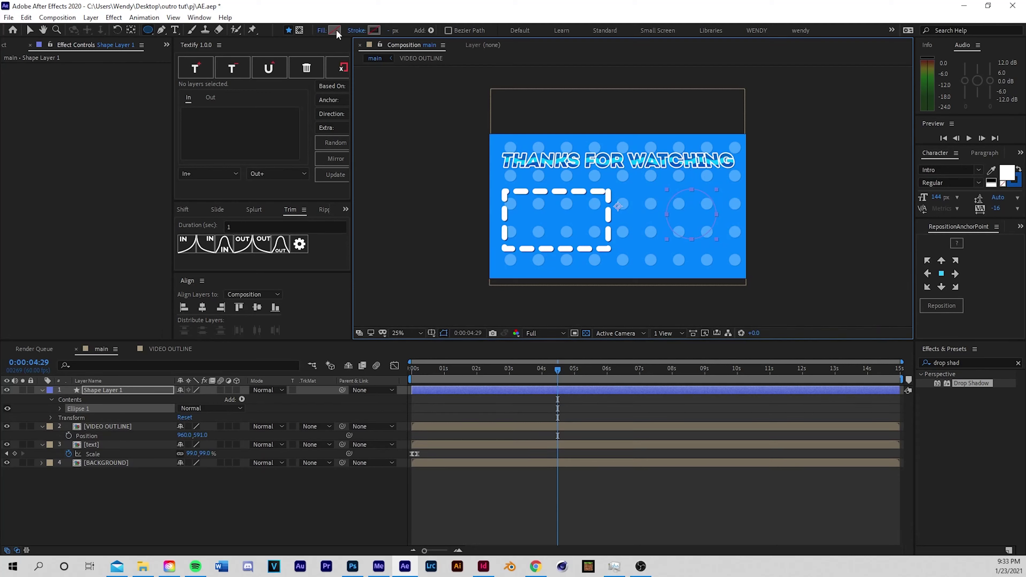
# Give the circle a white stroke 45 px wide and deselect its layer
pyautogui.moveTo(390, 30)
pyautogui.mouseDown()
pyautogui.moveTo(401, 29)
pyautogui.moveTo(391, 29)
pyautogui.mouseUp()
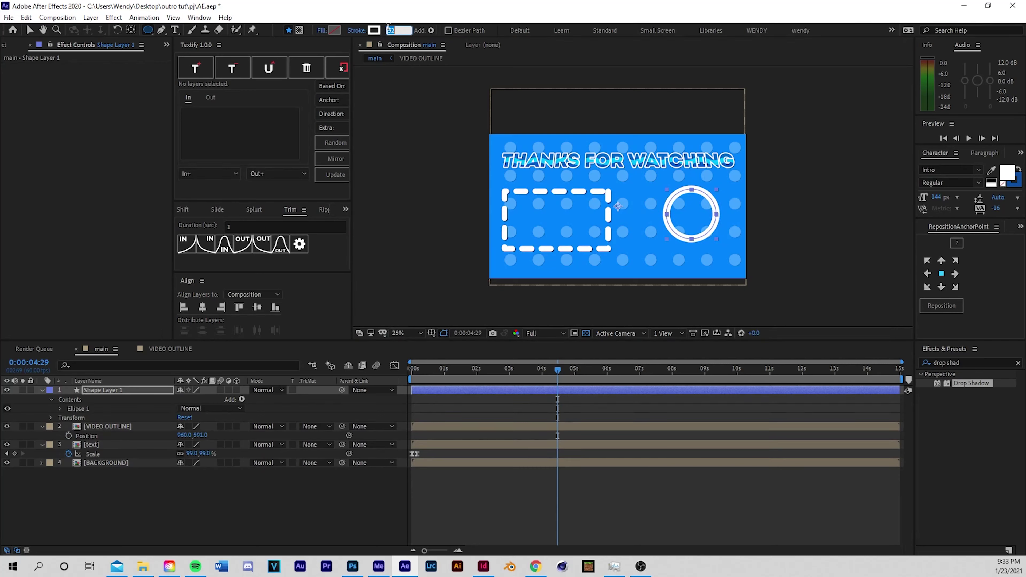
pyautogui.click(390, 30)
pyautogui.write('25')
pyautogui.press('Return')
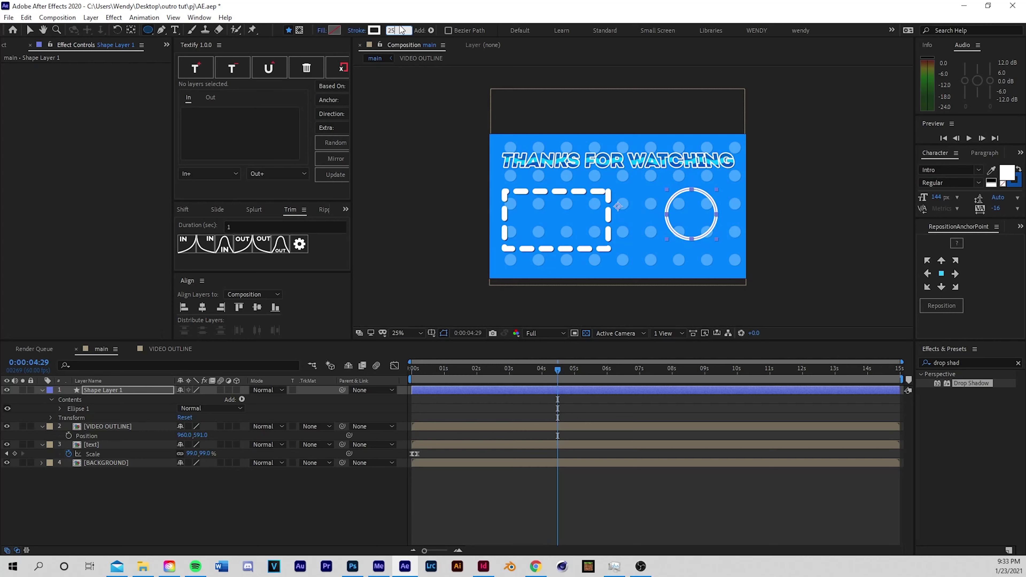
pyautogui.write('45')
pyautogui.press('Return')
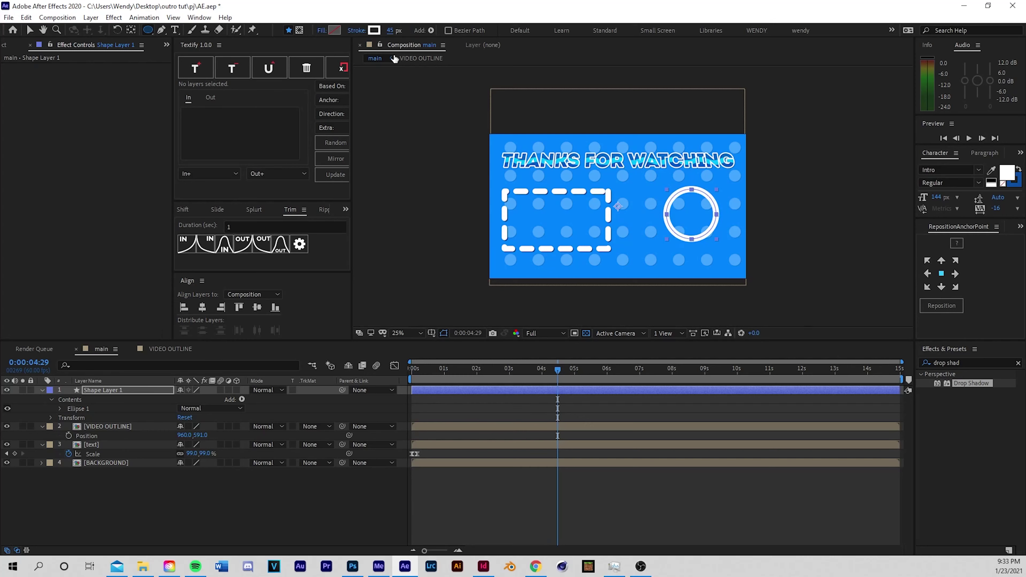
pyautogui.click(474, 512)
pyautogui.click(431, 368)
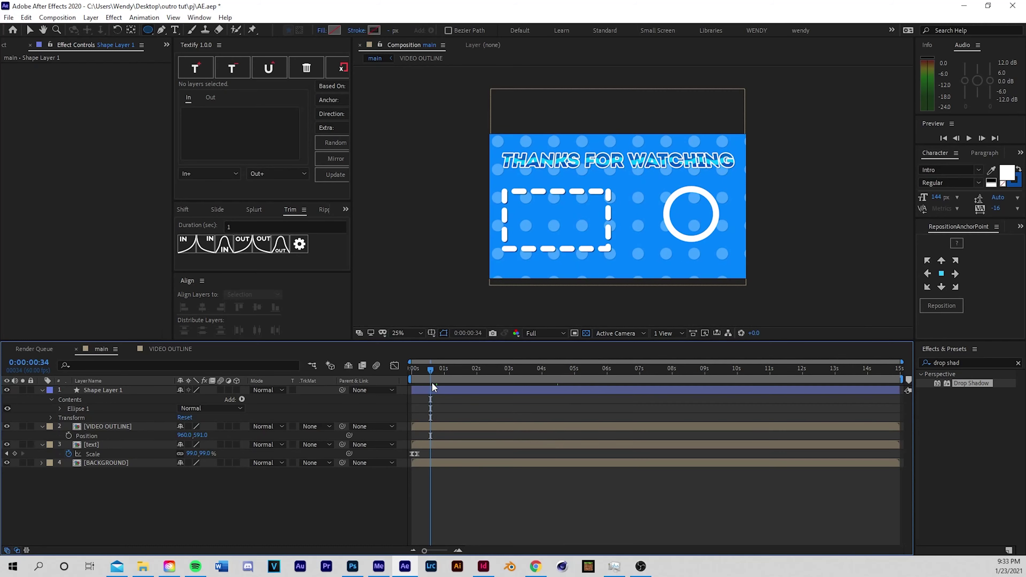
# Center the anchor point of the circle's shape layer in its content
pyautogui.click(437, 393)
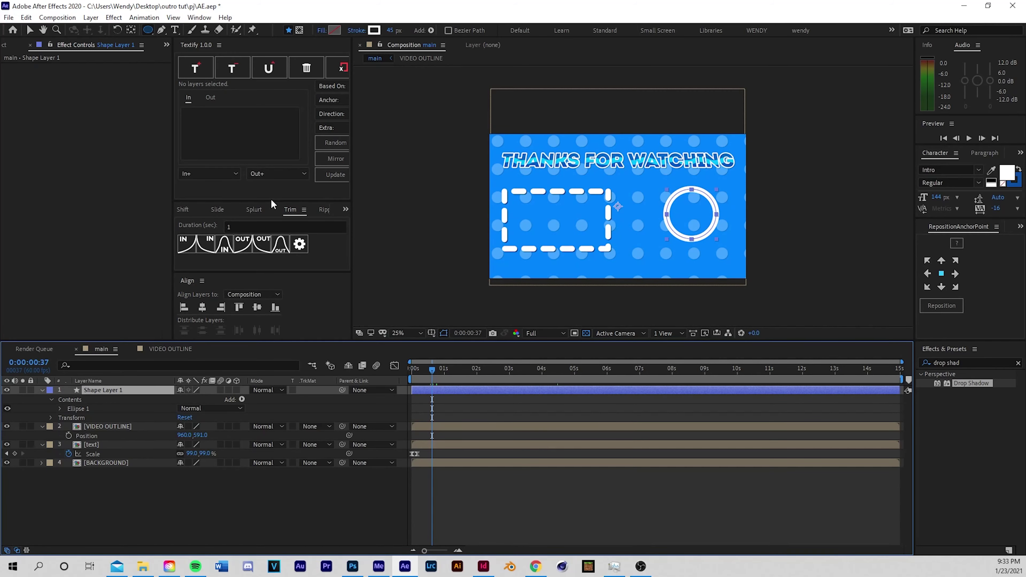
pyautogui.click(113, 17)
pyautogui.moveTo(90, 18)
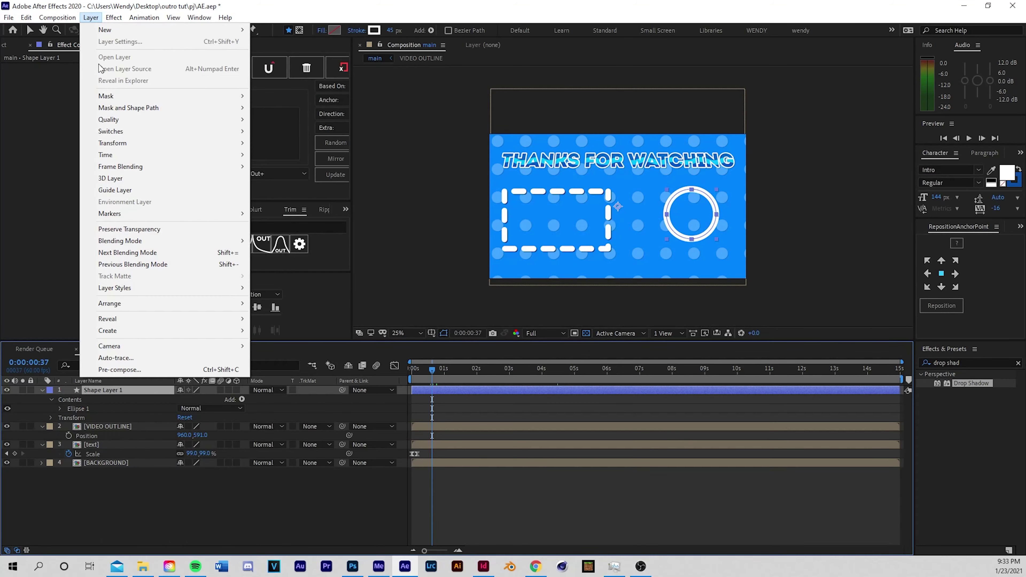
pyautogui.moveTo(162, 142)
pyautogui.click(342, 268)
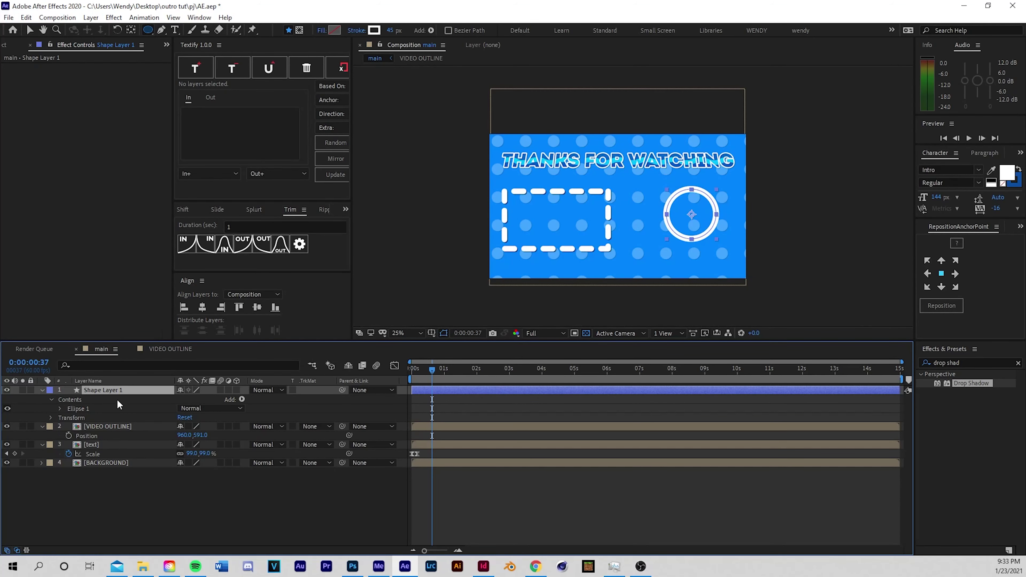
# Set the circle stroke's line cap to Round Cap and its line join to Round Join
pyautogui.click(60, 408)
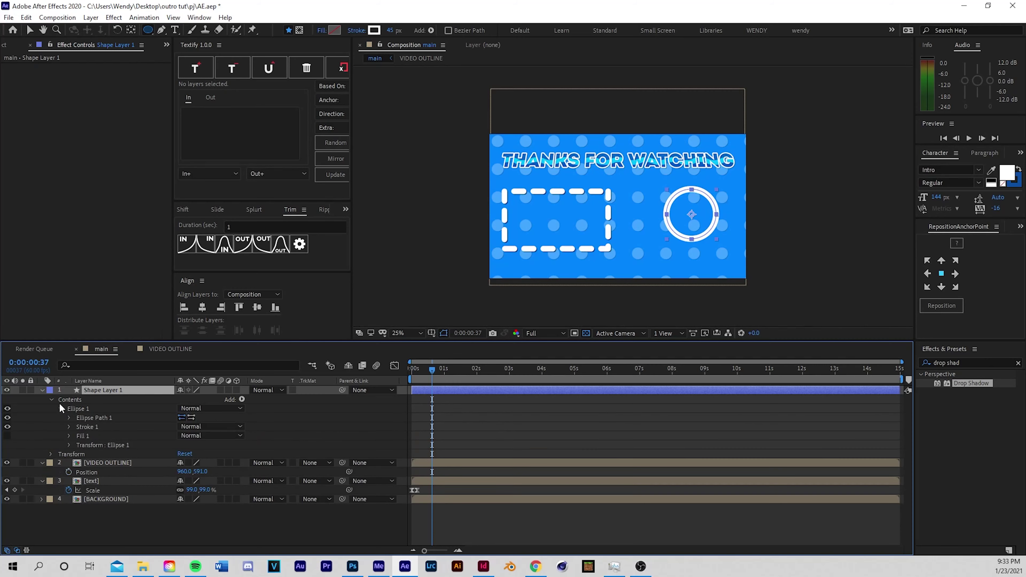
pyautogui.click(70, 426)
pyautogui.click(191, 471)
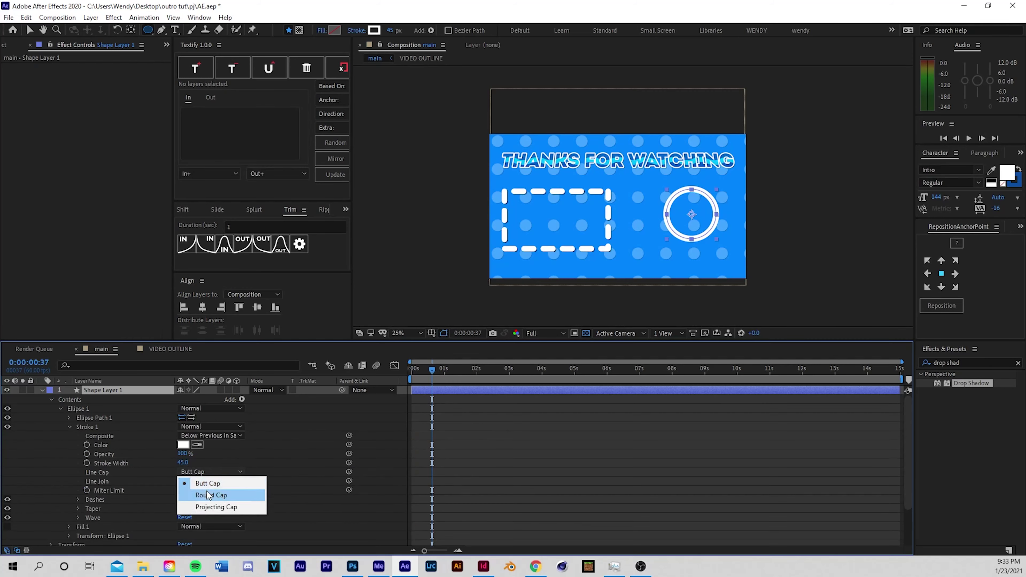
pyautogui.click(207, 494)
pyautogui.click(202, 481)
pyautogui.click(205, 502)
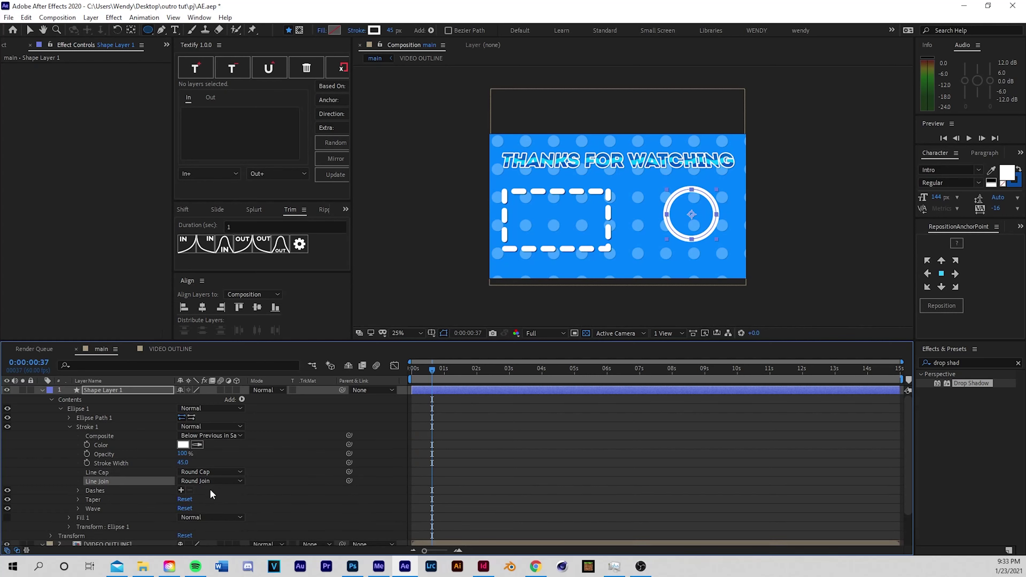
# Add dashes to the circle's stroke and set the dash length to 80
pyautogui.click(181, 491)
pyautogui.scroll(-1, 278, 460)
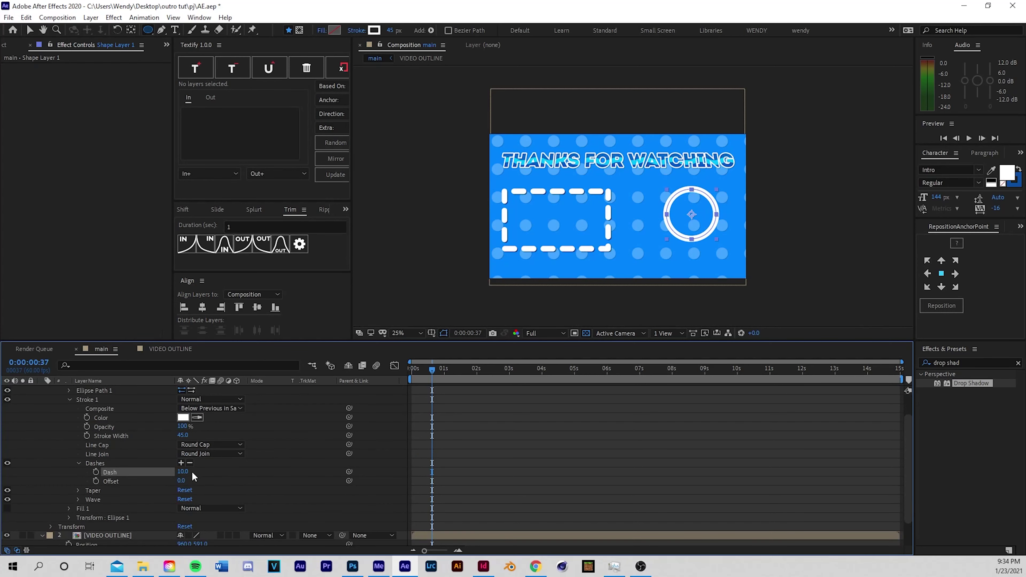
pyautogui.moveTo(178, 472); pyautogui.dragTo(222, 473)
pyautogui.click(181, 471)
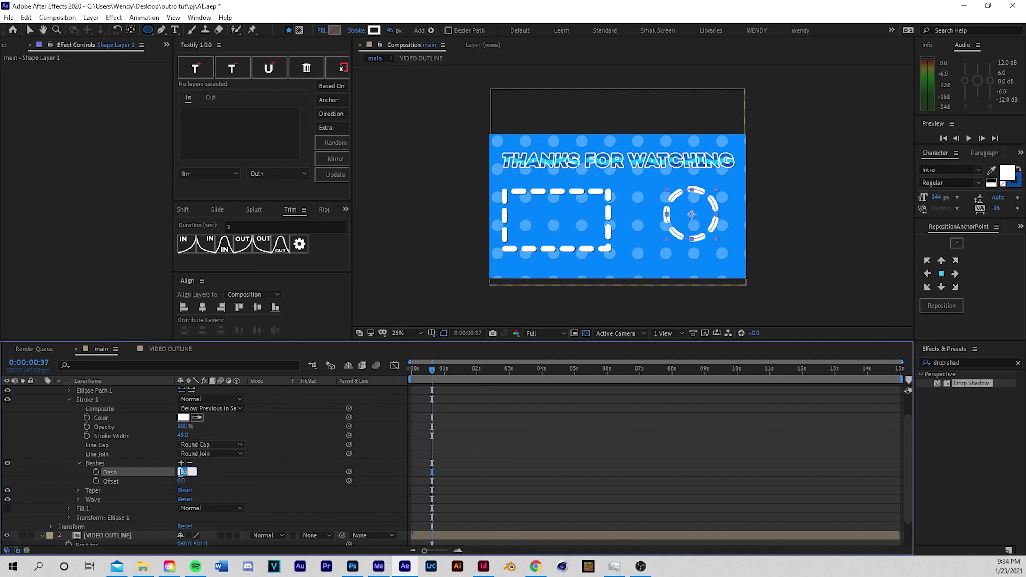
pyautogui.press('Return')
# Animate the circle's dash offset with keyframes from 0 at the start to 650 at 0:00:14:59
pyautogui.press('Home')
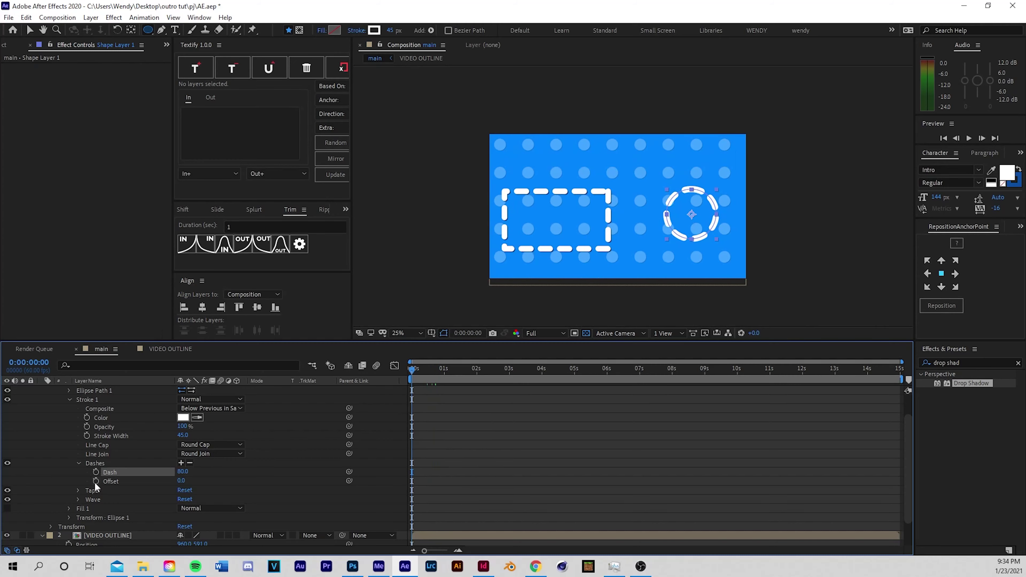
pyautogui.click(96, 481)
pyautogui.scroll(3, 437, 436)
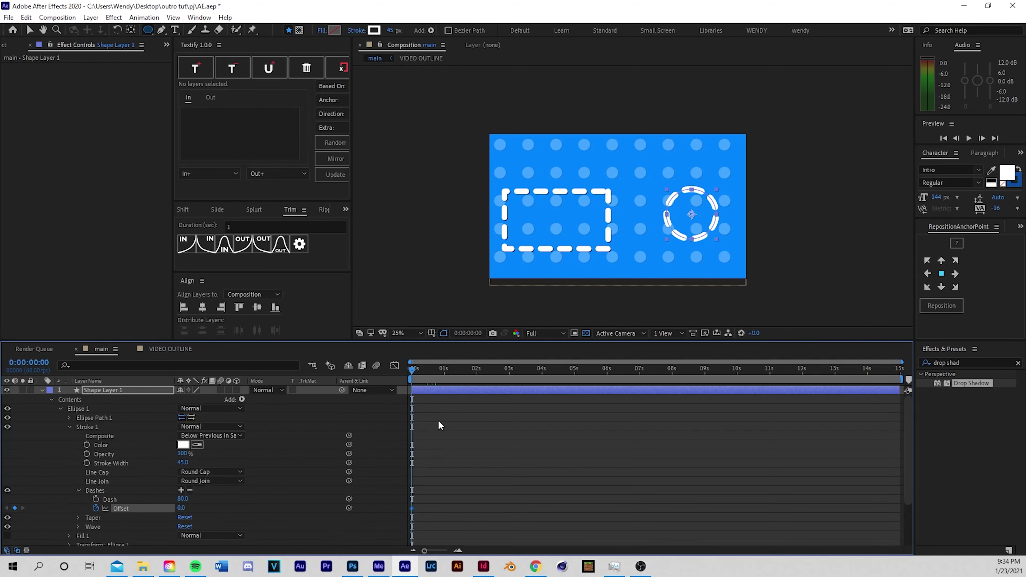
pyautogui.press('u')
pyautogui.moveTo(433, 372); pyautogui.dragTo(1003, 398)
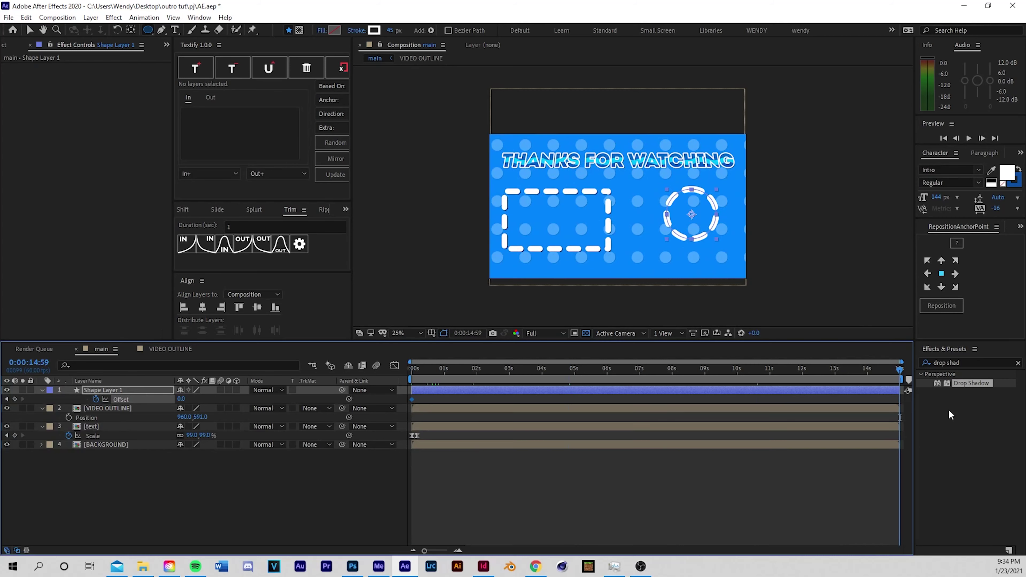
pyautogui.click(180, 398)
pyautogui.write('650')
pyautogui.press('Return')
# Play back the composition, then set the circle's dash offset keyframe at 0:00:14:59 to -650
pyautogui.press('space')
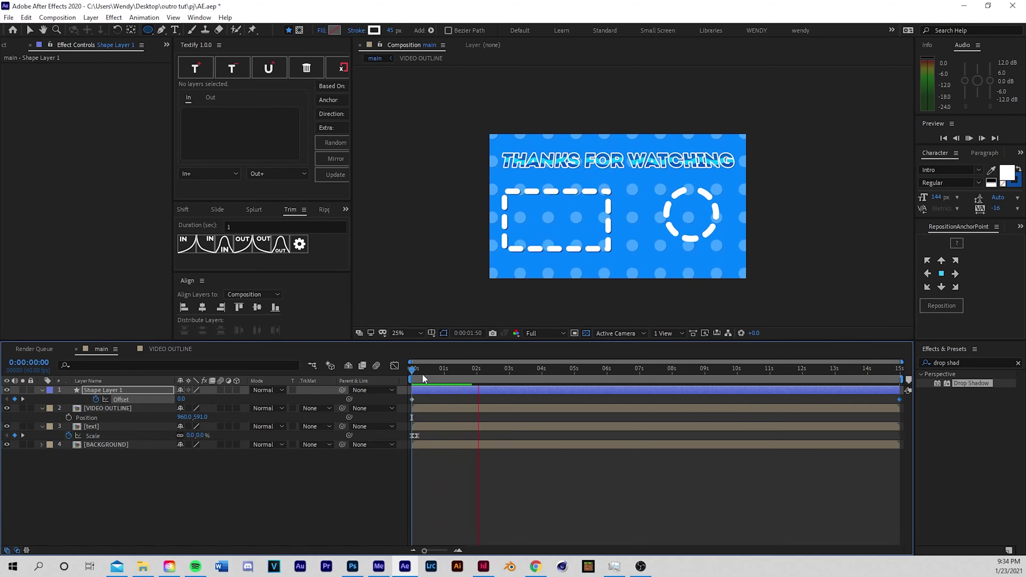
pyautogui.moveTo(421, 374); pyautogui.dragTo(616, 374)
pyautogui.moveTo(416, 380); pyautogui.dragTo(935, 406)
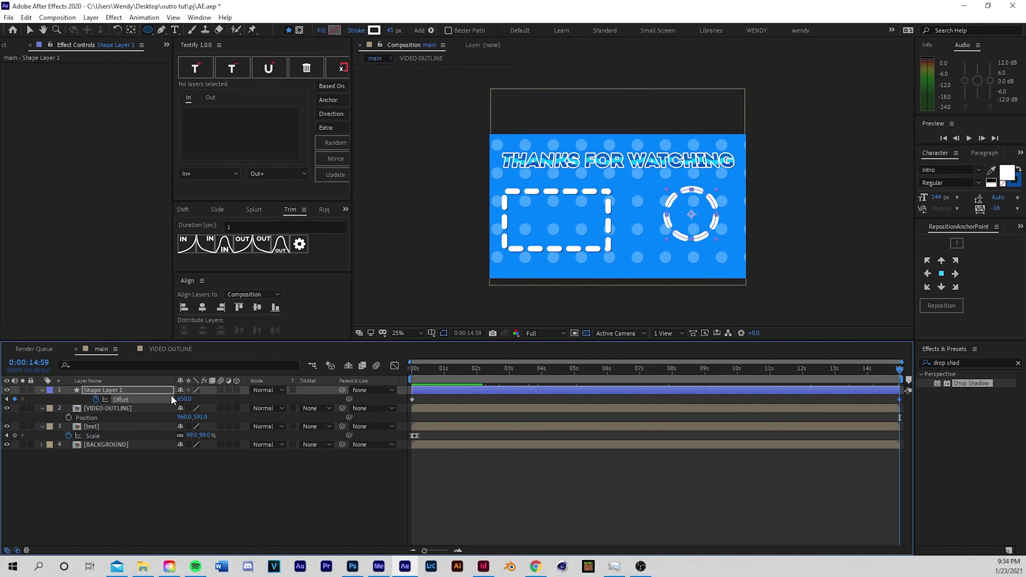
pyautogui.click(184, 396)
pyautogui.write('-650')
pyautogui.press('Return')
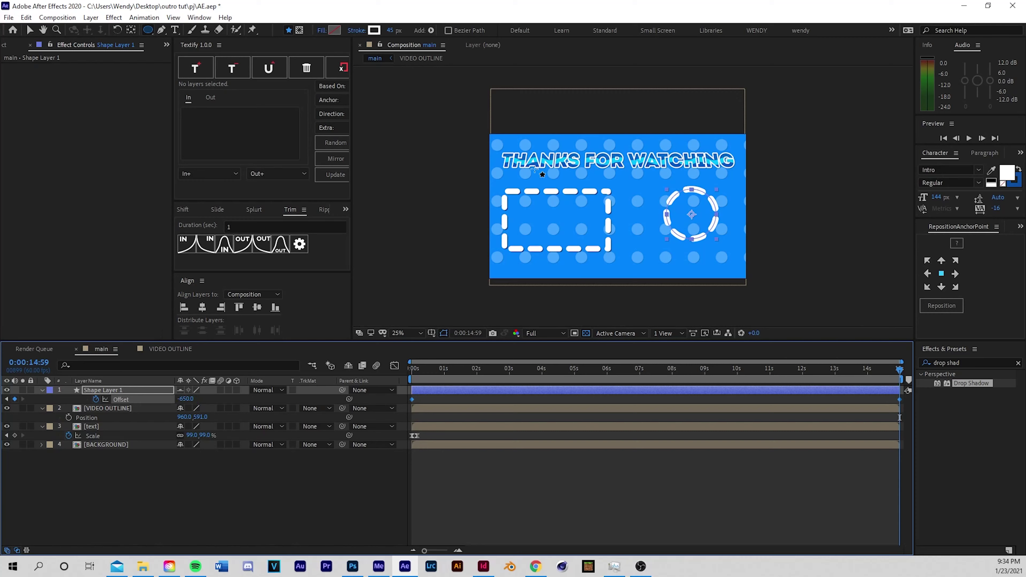
# Play back the reversed dash animation, then apply a Drop Shadow effect to the circle's shape layer
pyautogui.press('space')
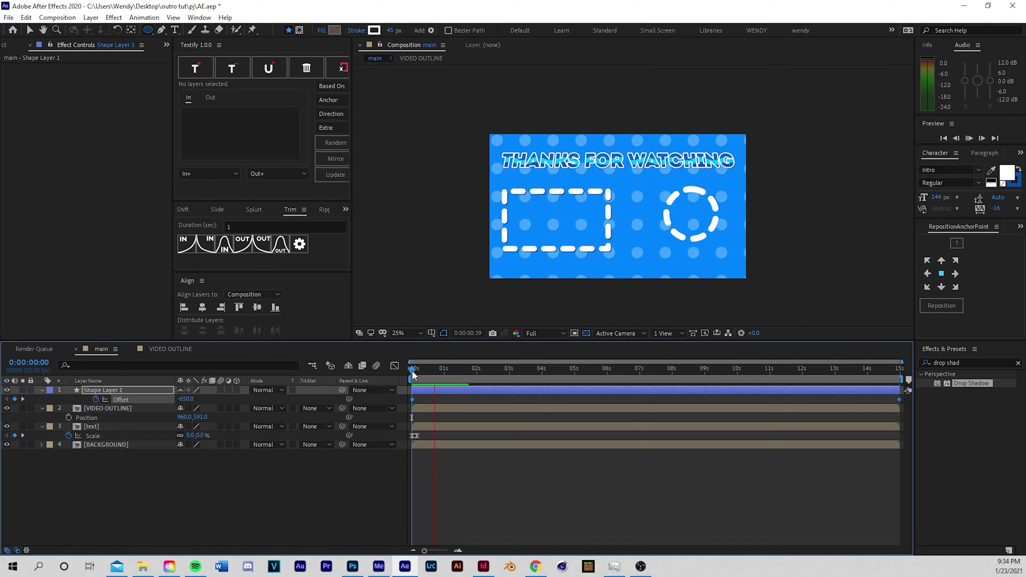
pyautogui.click(622, 522)
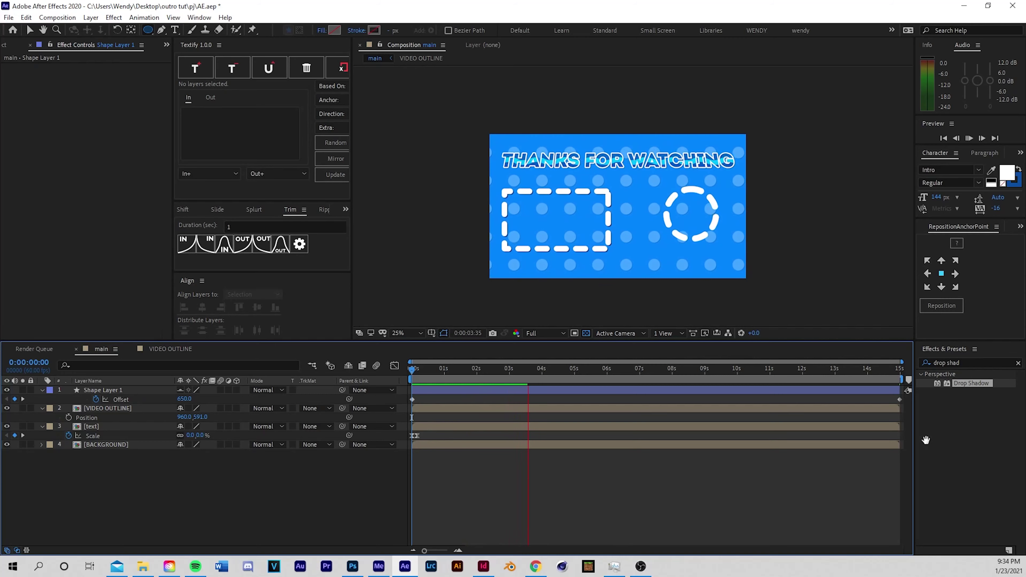
pyautogui.press('space')
pyautogui.moveTo(953, 380); pyautogui.dragTo(435, 390)
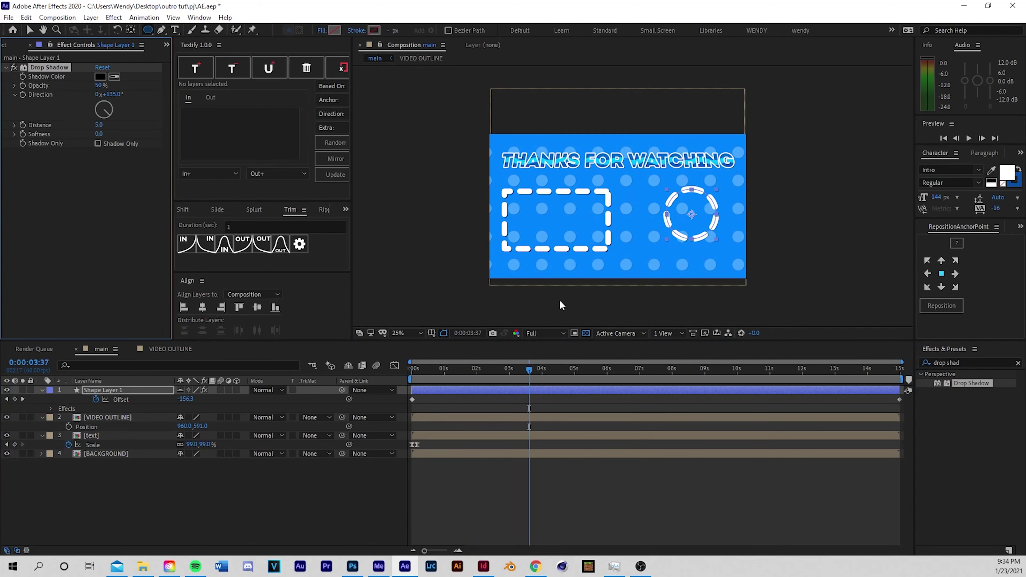
# Set the circle's drop shadow distance to 8 and pre-compose its shape layer as "sub circle"
pyautogui.press('.')
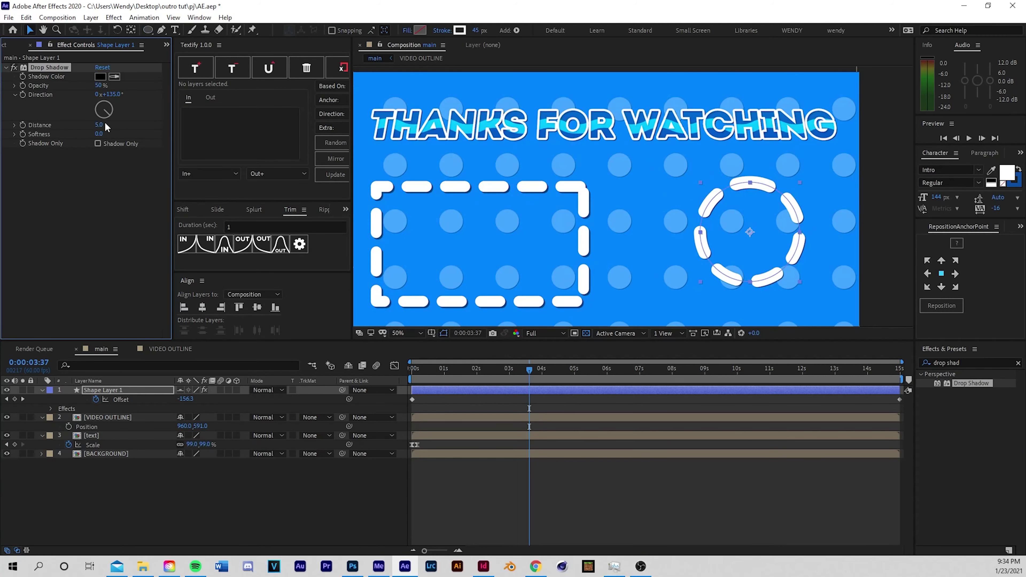
pyautogui.moveTo(96, 123); pyautogui.dragTo(100, 124)
pyautogui.click(121, 390)
pyautogui.rightClick(399, 393)
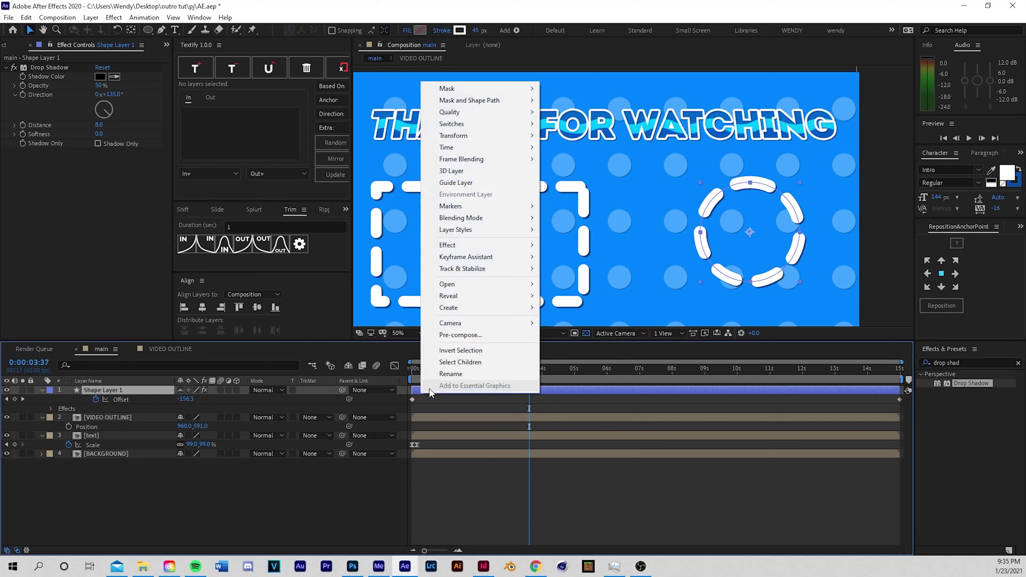
pyautogui.click(440, 332)
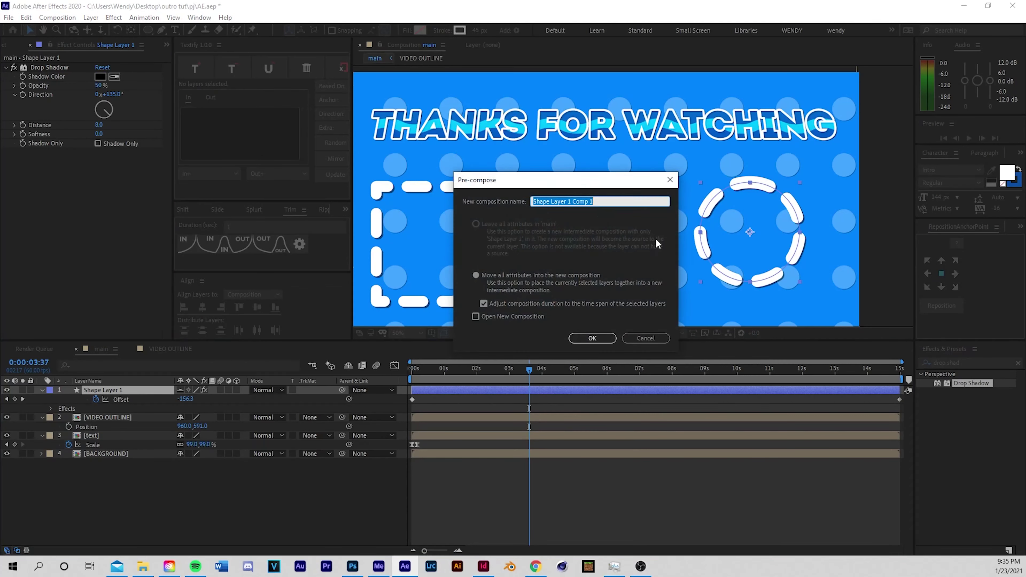
pyautogui.write('sub circle')
pyautogui.press('Return')
pyautogui.scroll(-2, 570, 188)
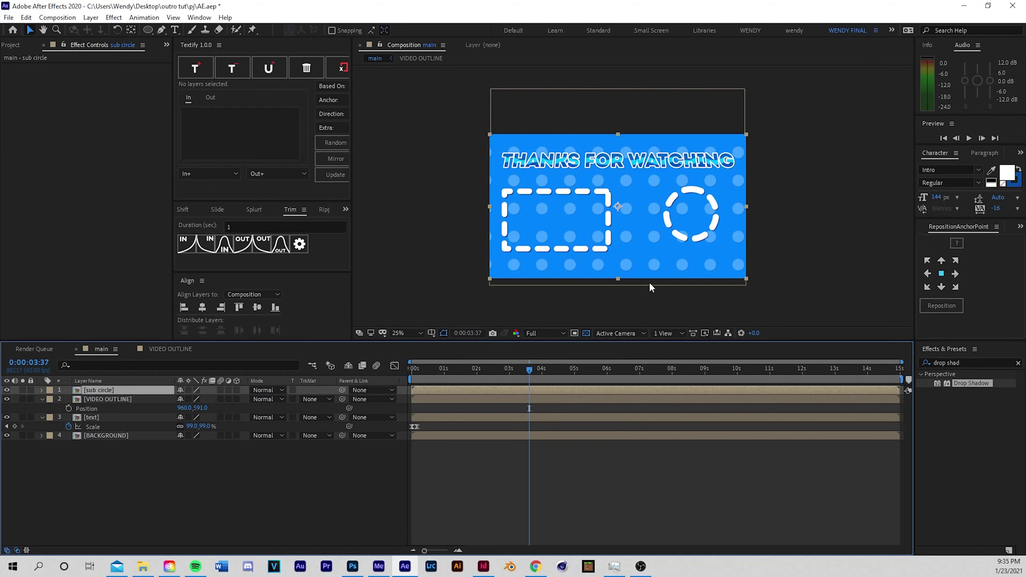
# Turn on the proportional grid overlay in the composition view
pyautogui.click(451, 481)
pyautogui.click(443, 391)
pyautogui.click(443, 494)
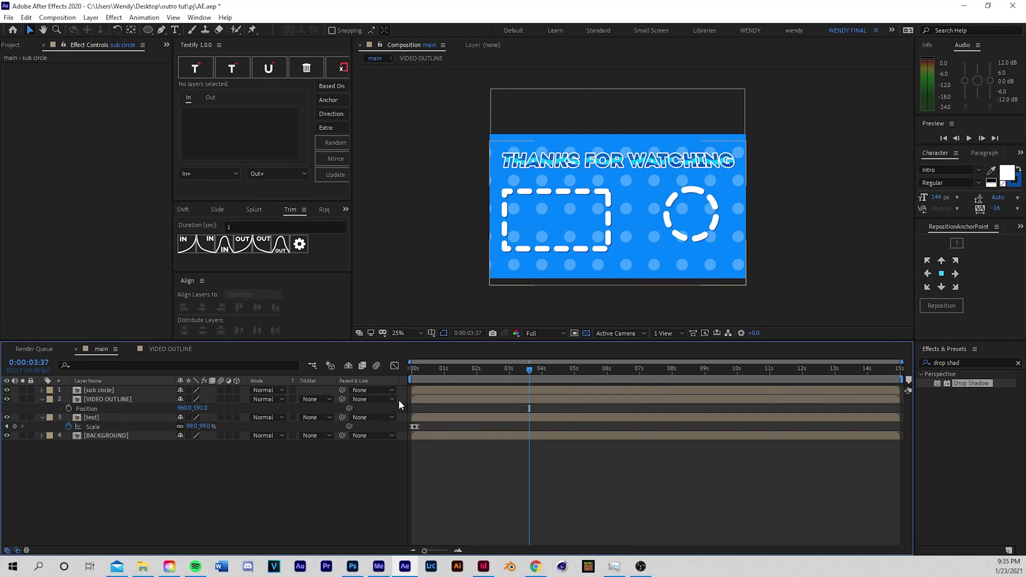
pyautogui.click(432, 333)
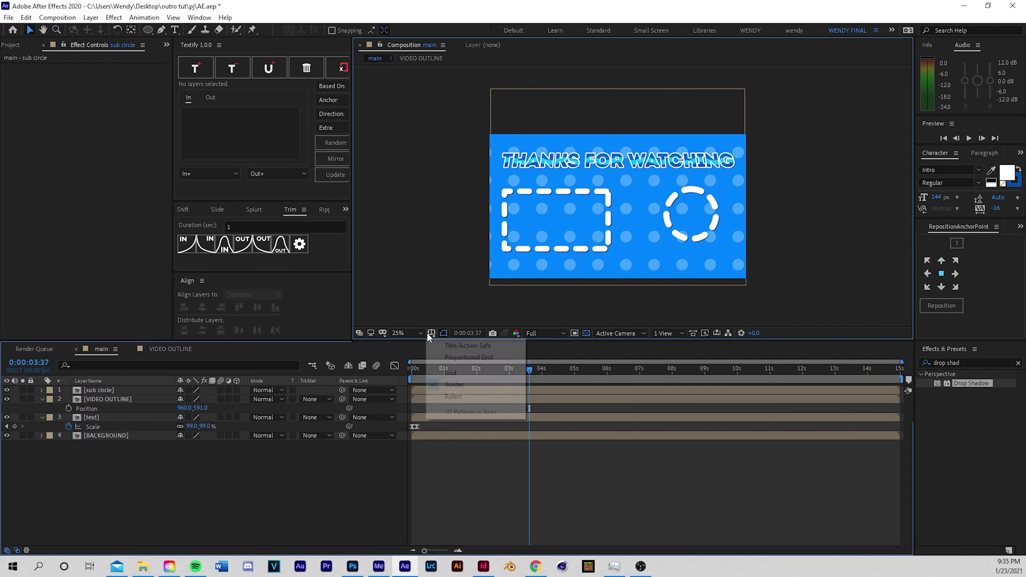
pyautogui.click(431, 331)
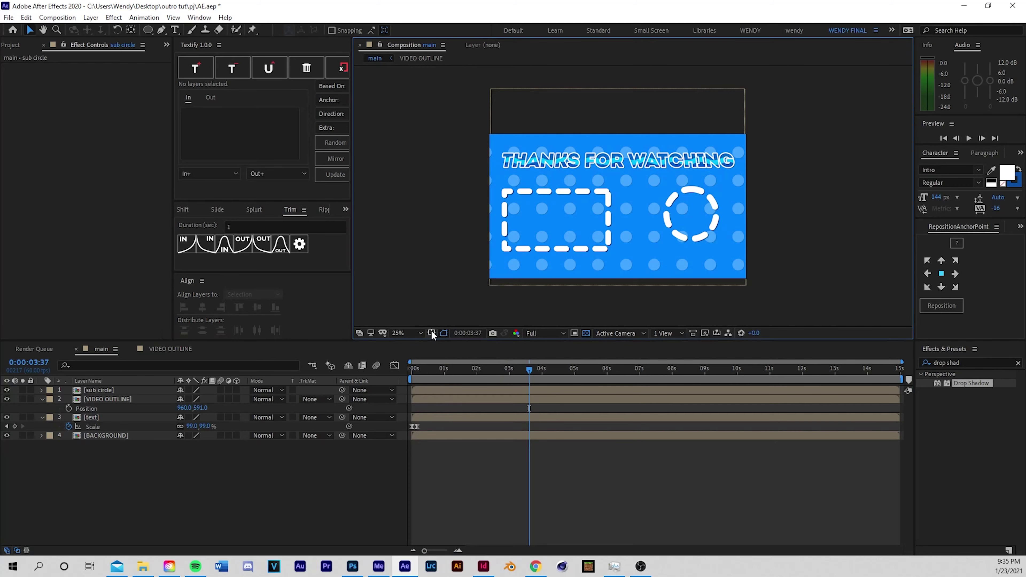
pyautogui.click(431, 331)
pyautogui.click(448, 357)
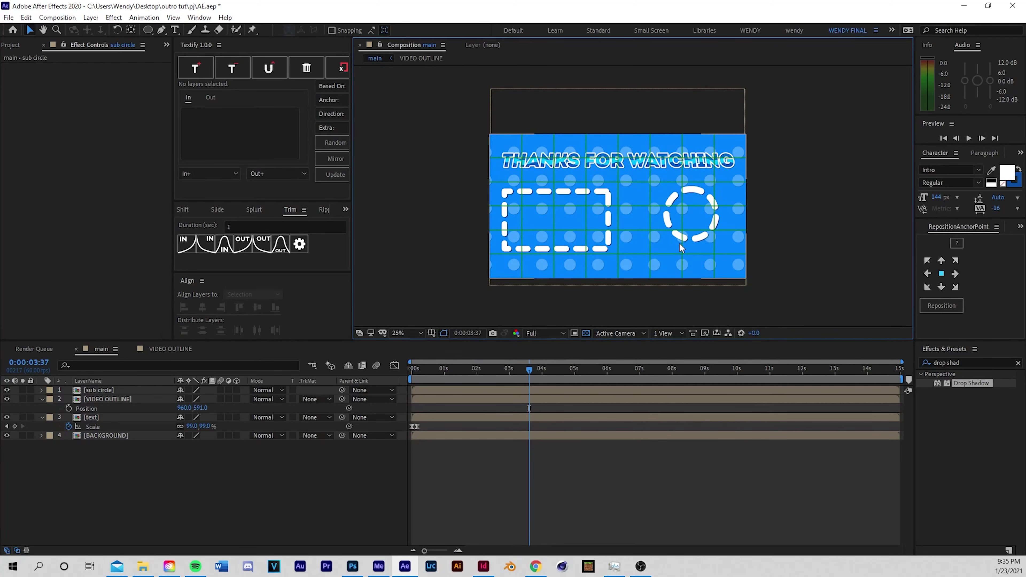
# Collapse the revealed properties of all layers in the main composition
pyautogui.scroll(2, 685, 260)
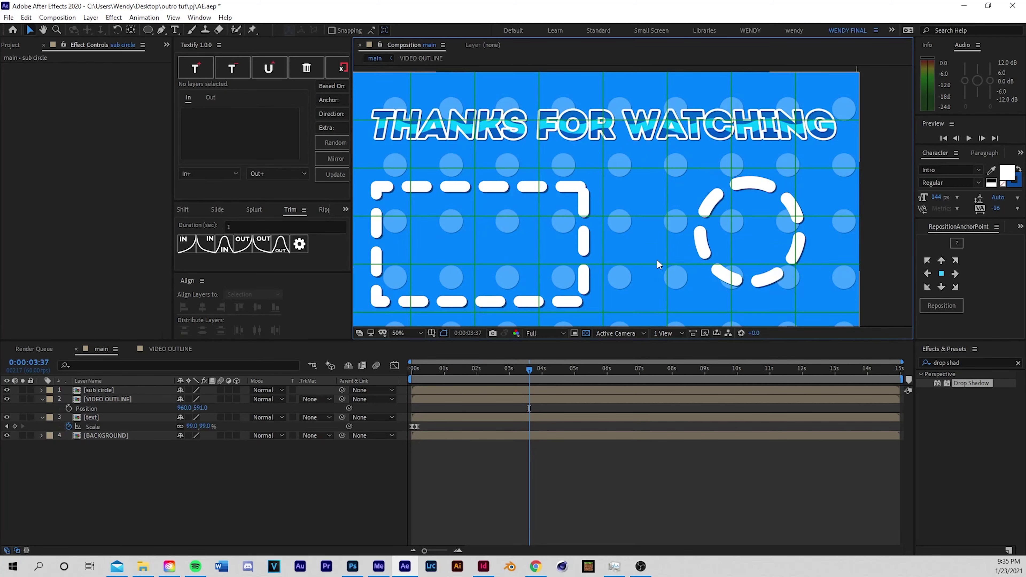
pyautogui.press('v')
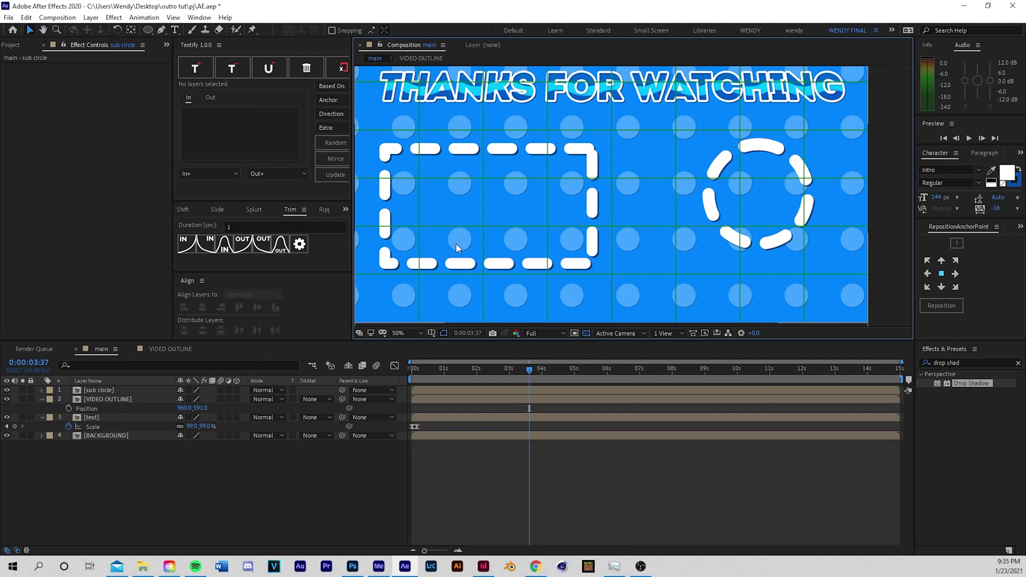
pyautogui.click(126, 399)
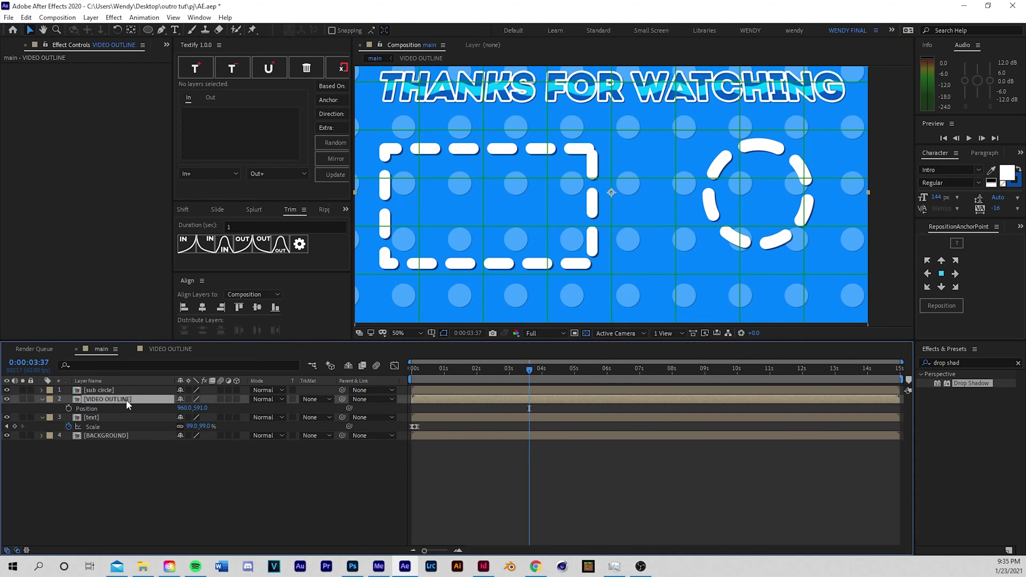
pyautogui.hotkey('ctrl', 'a')
pyautogui.click(41, 399)
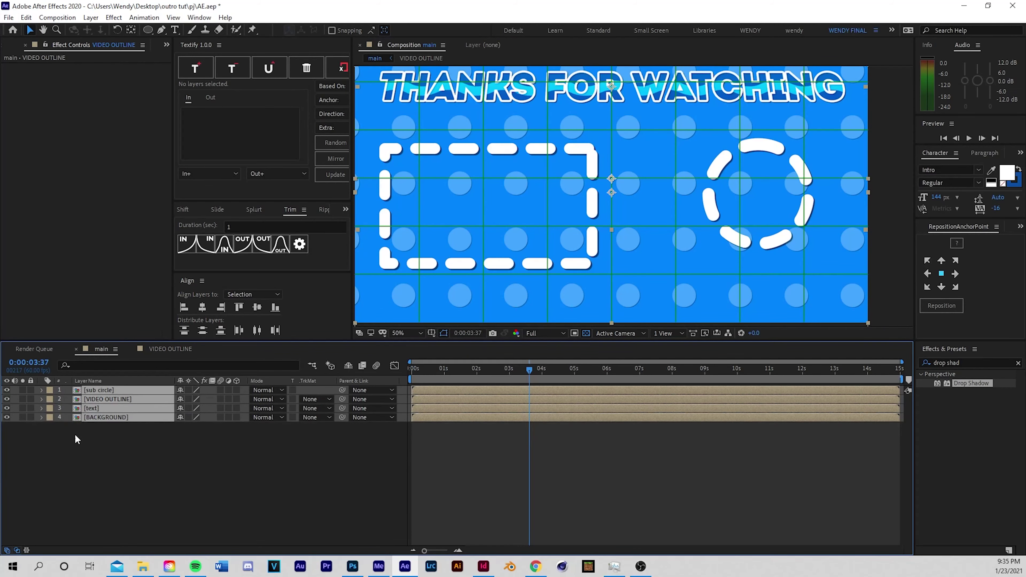
pyautogui.click(75, 434)
# Set the vertical position of the VIDEO OUTLINE layer to 574 and of the sub circle layer to 564
pyautogui.click(88, 390)
pyautogui.press('p')
pyautogui.click(112, 409)
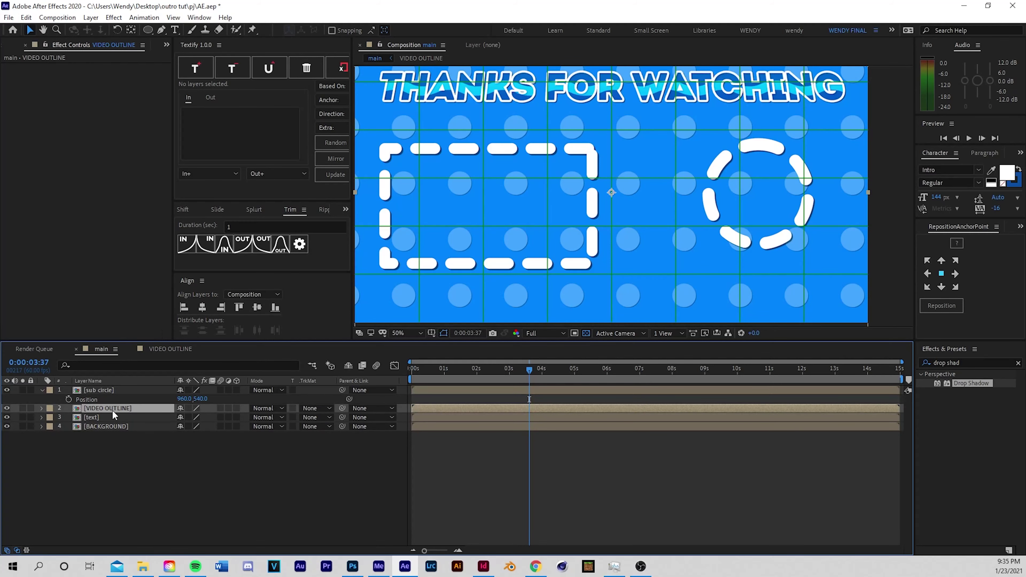
pyautogui.press('p')
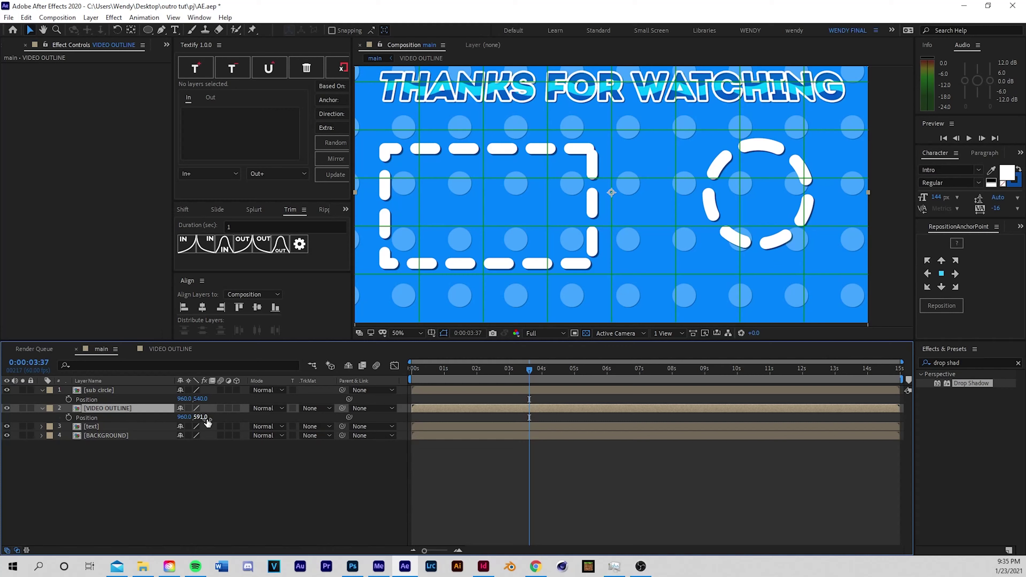
pyautogui.moveTo(208, 422); pyautogui.dragTo(198, 415)
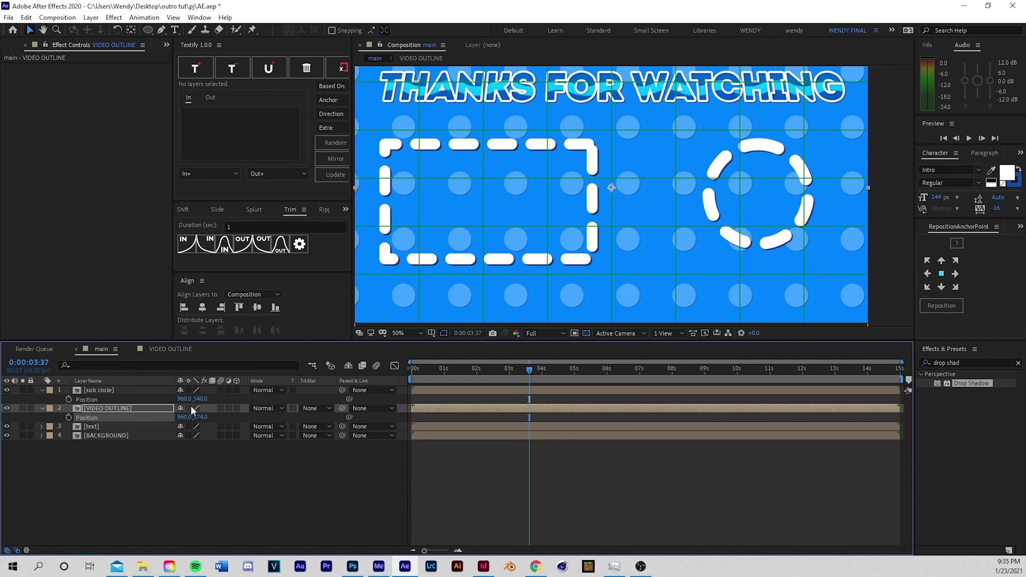
pyautogui.moveTo(201, 399); pyautogui.dragTo(209, 399)
pyautogui.scroll(-2, 640, 277)
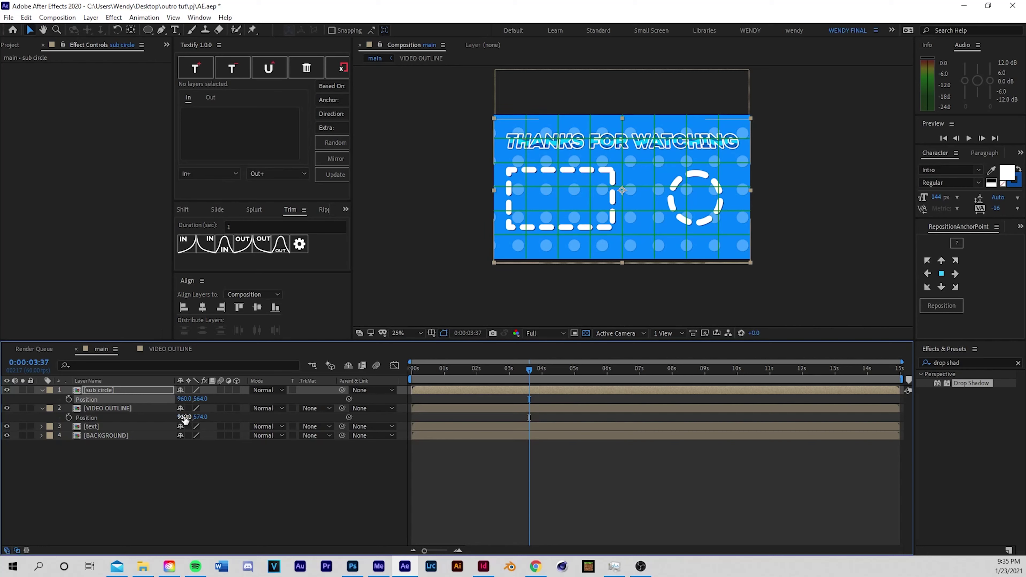
# Set the VIDEO OUTLINE layer's horizontal position to 1003 and play back the composition from the start
pyautogui.moveTo(184, 420); pyautogui.dragTo(202, 412)
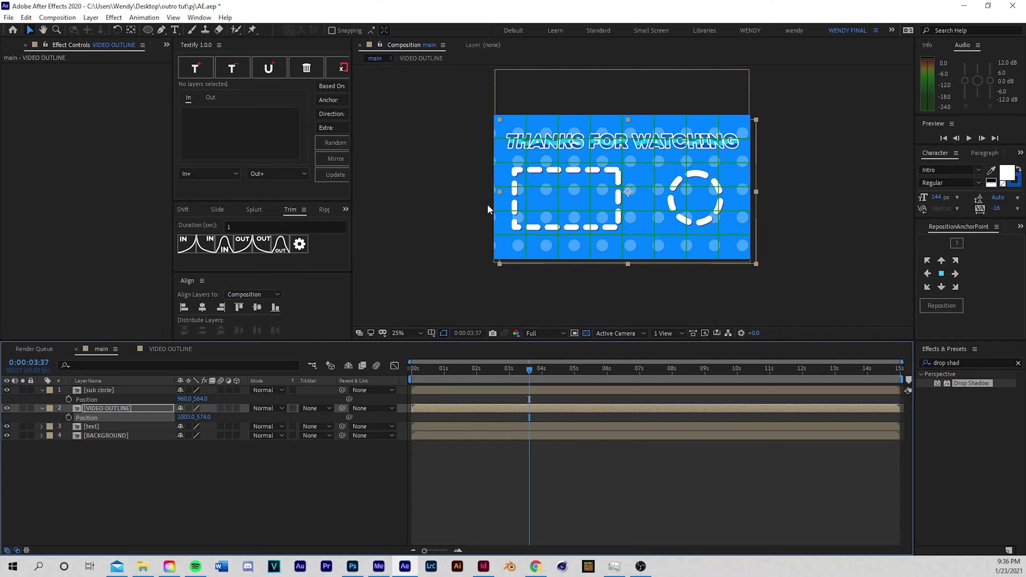
pyautogui.click(568, 444)
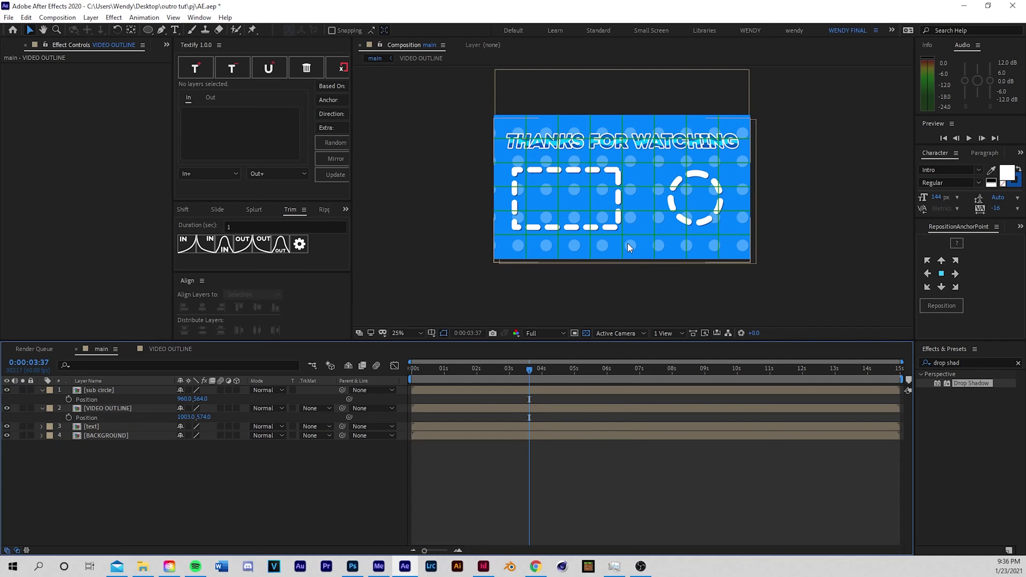
pyautogui.press('space')
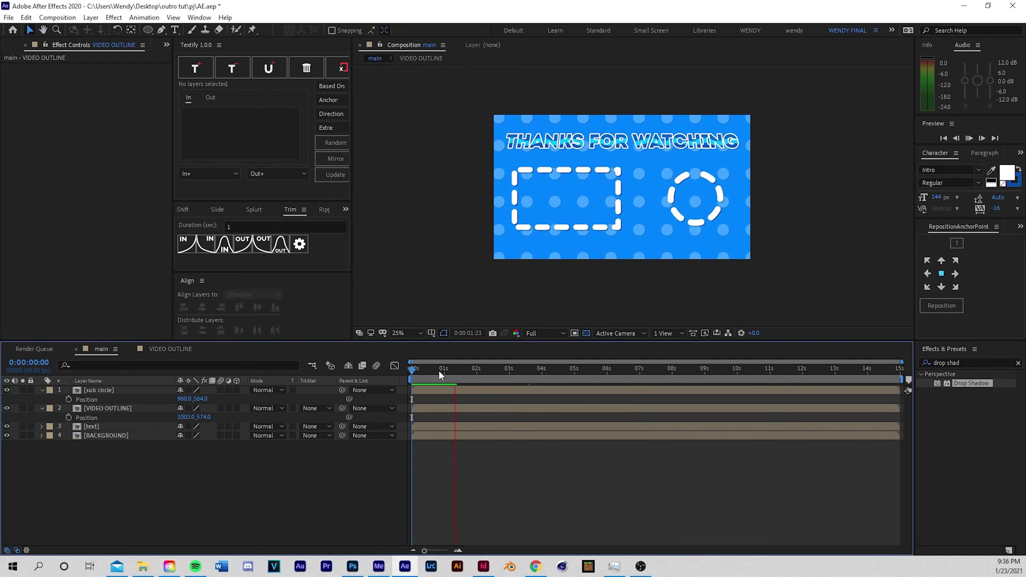
pyautogui.press('space')
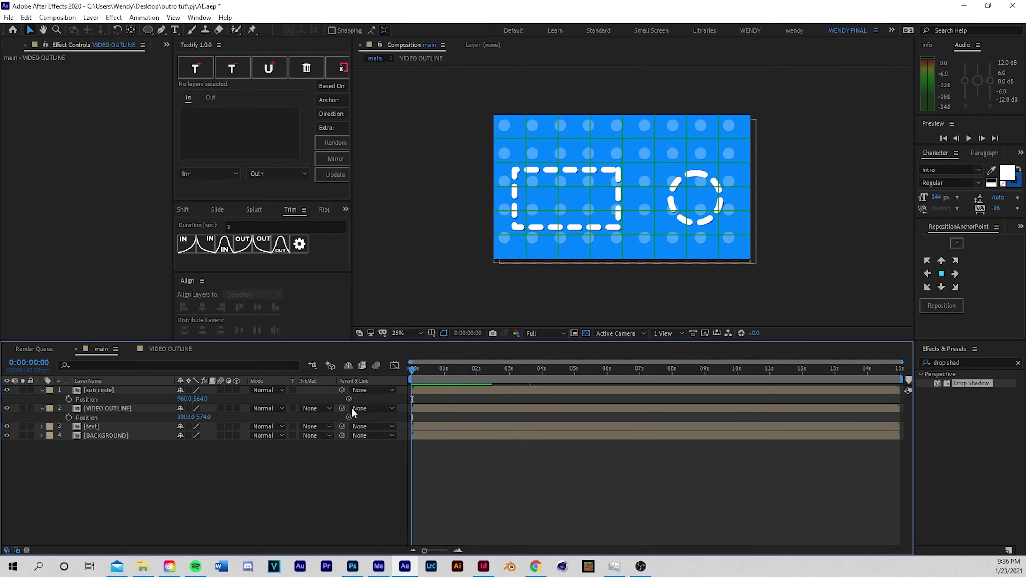
# Move the text layer's second scale keyframe to 0:00:00:20
pyautogui.click(112, 426)
pyautogui.press('s')
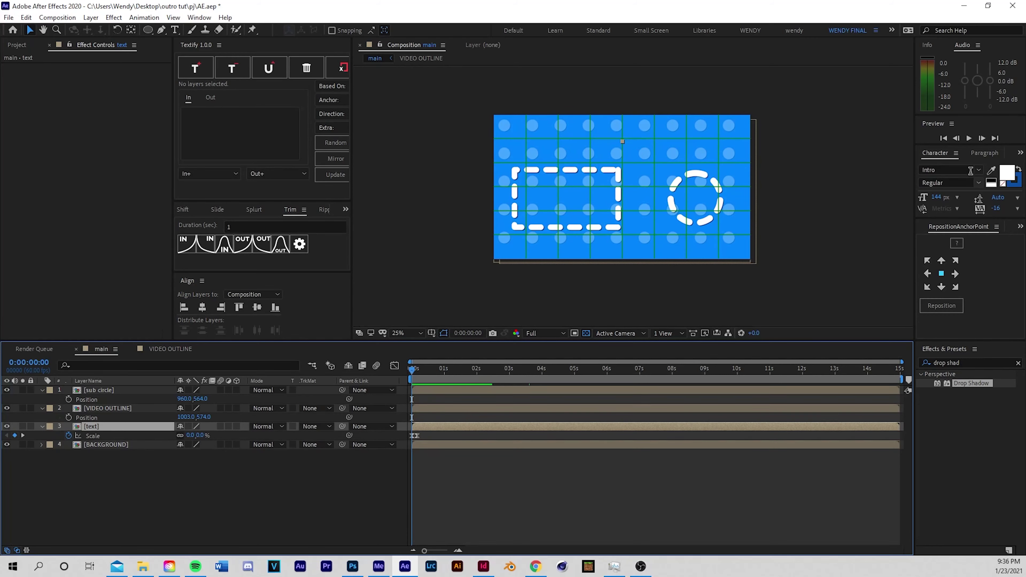
pyautogui.click(982, 138)
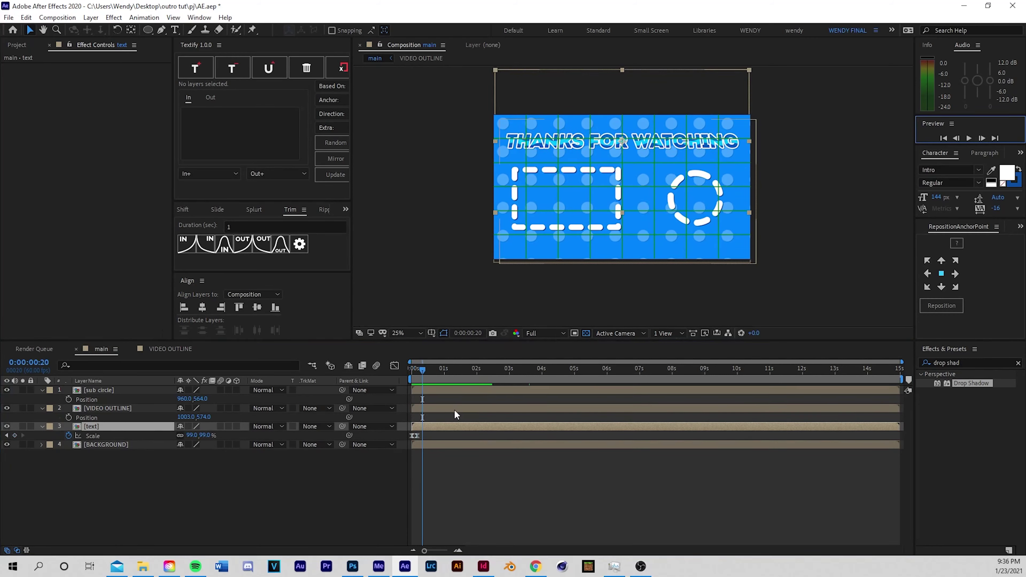
pyautogui.moveTo(416, 436); pyautogui.dragTo(418, 436)
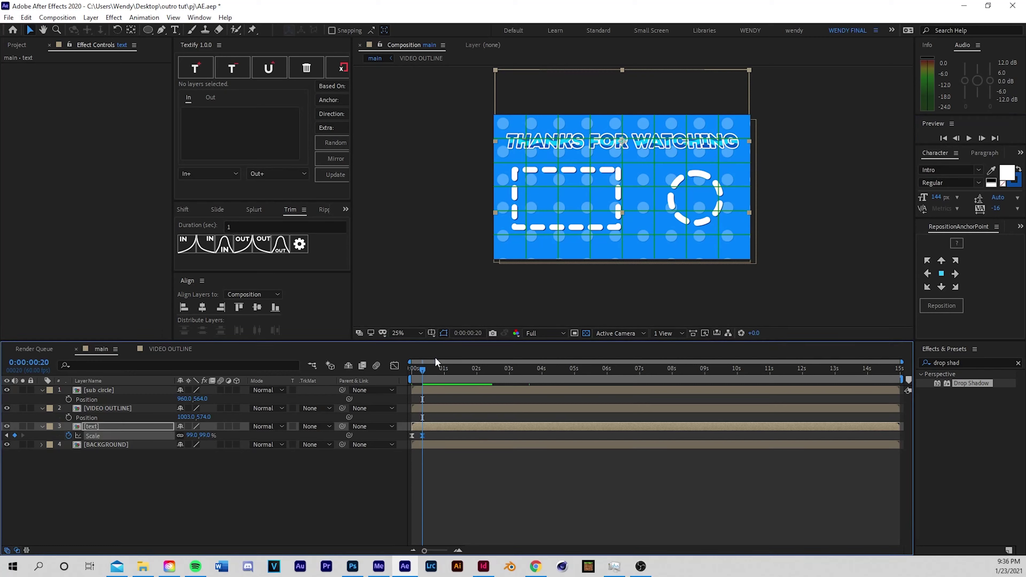
# Play back the slowed title animation from the start and collapse the layers' properties
pyautogui.click(412, 368)
pyautogui.click(474, 478)
pyautogui.press('space')
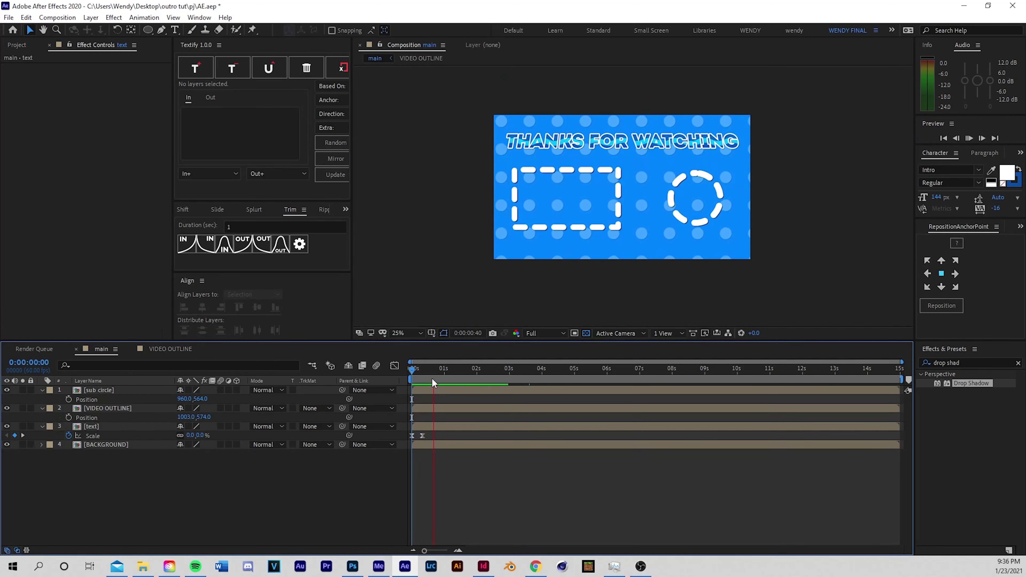
pyautogui.press("ctrl+'")
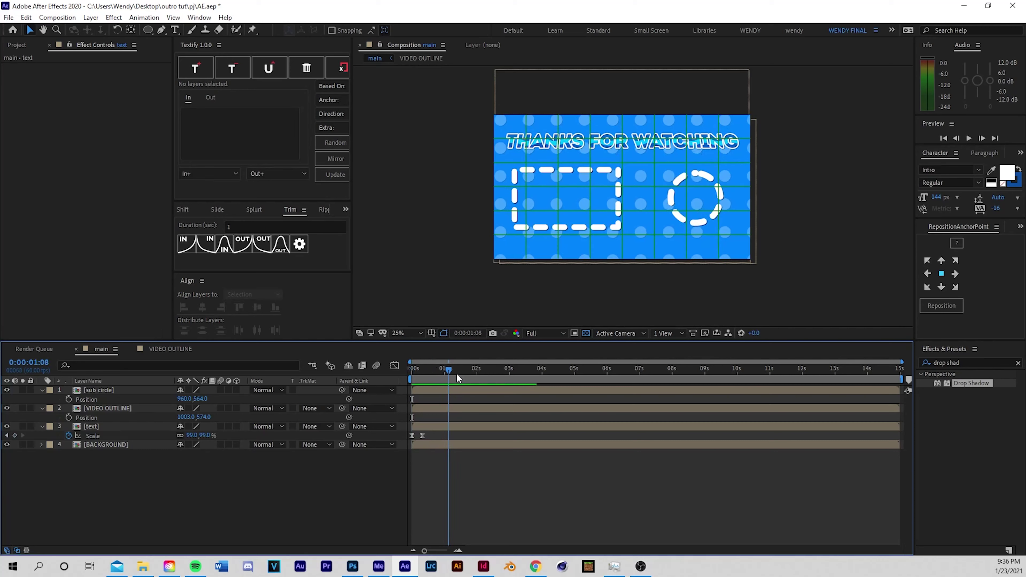
pyautogui.hotkey('ctrl', '`')
pyautogui.press('space')
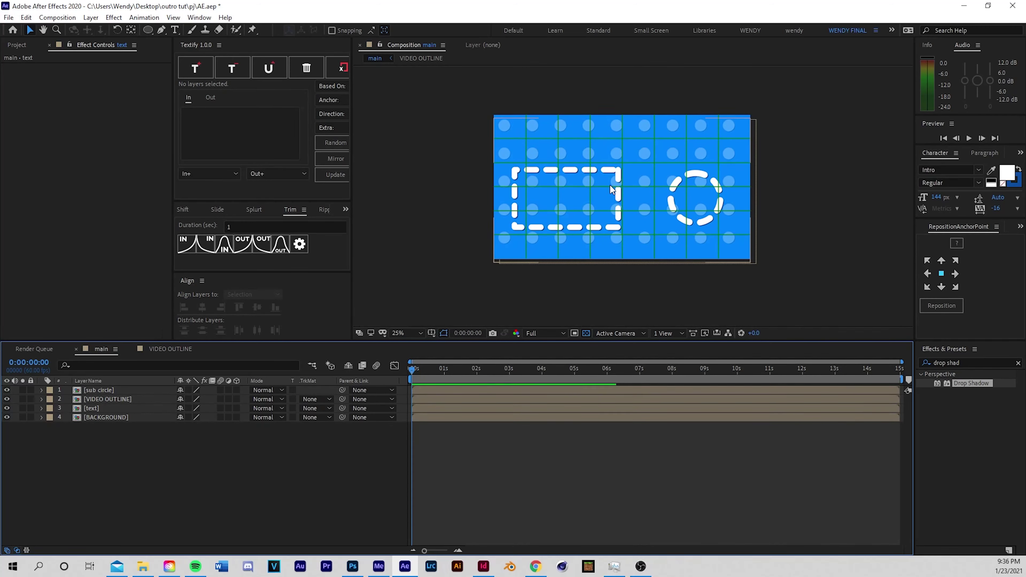
# Add opacity keyframes to the sub circle and VIDEO OUTLINE layers at the start and at 0:00:00:10
pyautogui.click(135, 391)
pyautogui.keyDown('ctrl'); pyautogui.click(124, 400); pyautogui.keyUp('ctrl')
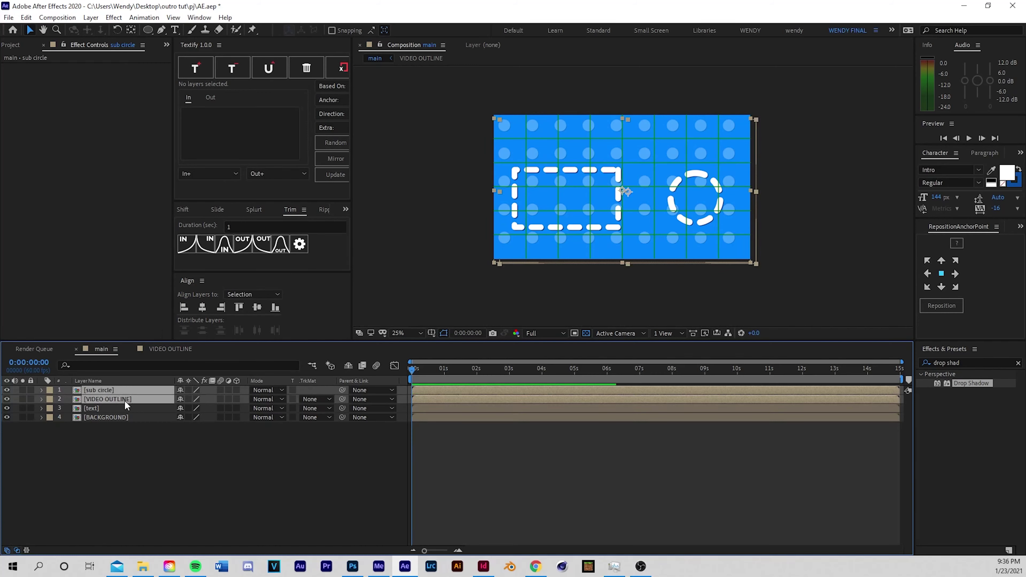
pyautogui.press('t')
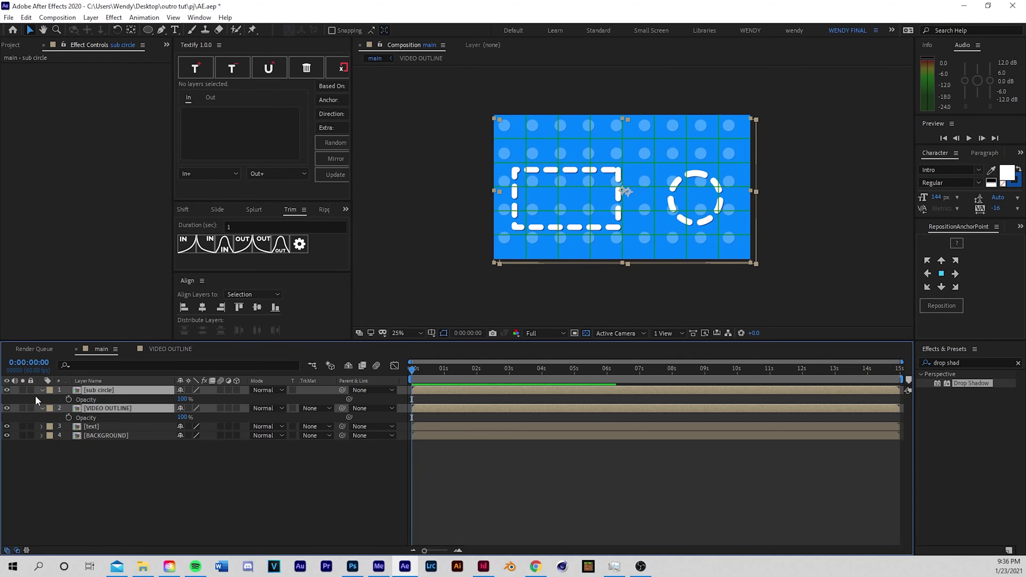
pyautogui.click(69, 399)
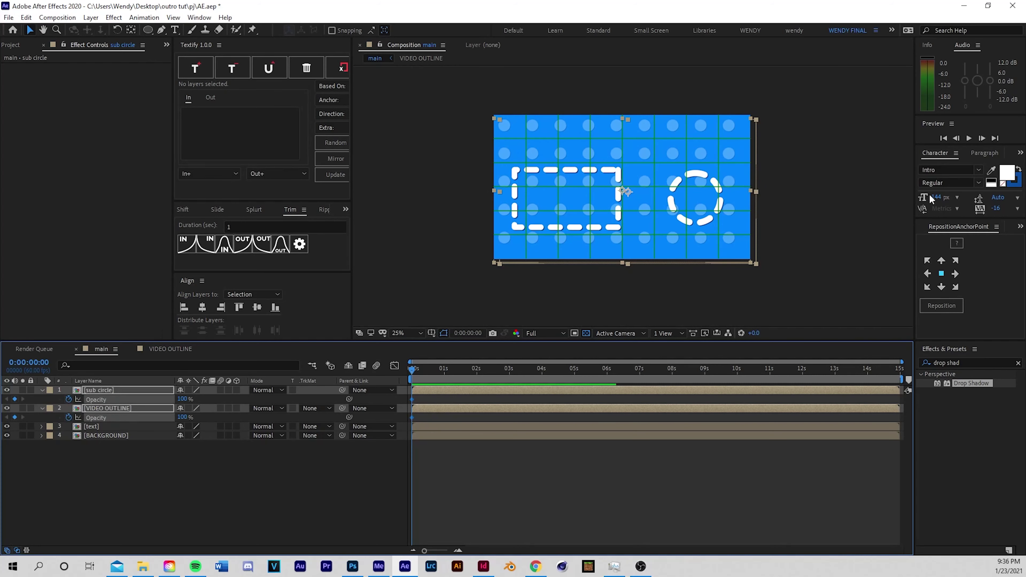
pyautogui.click(982, 138)
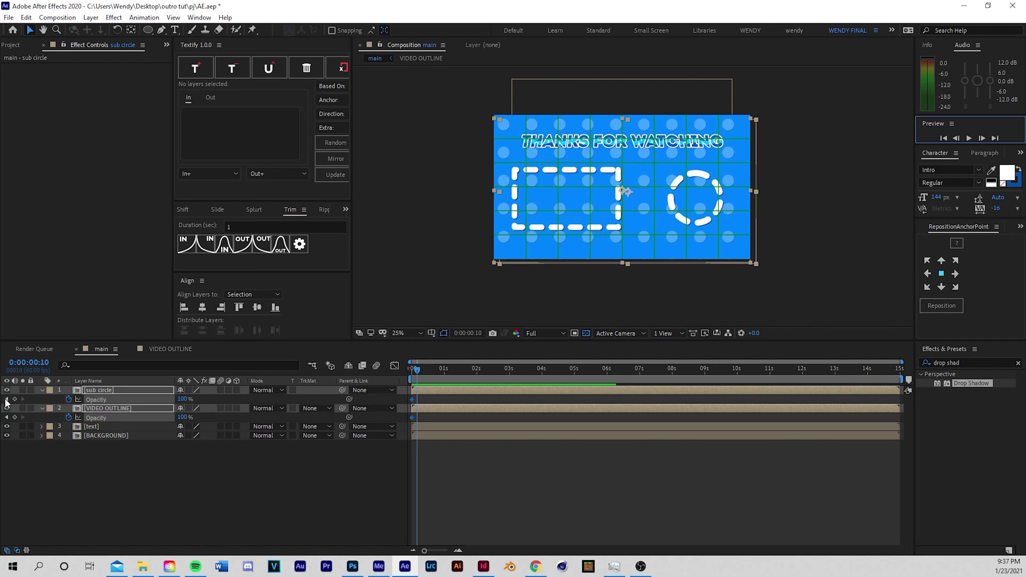
pyautogui.click(15, 399)
pyautogui.click(15, 417)
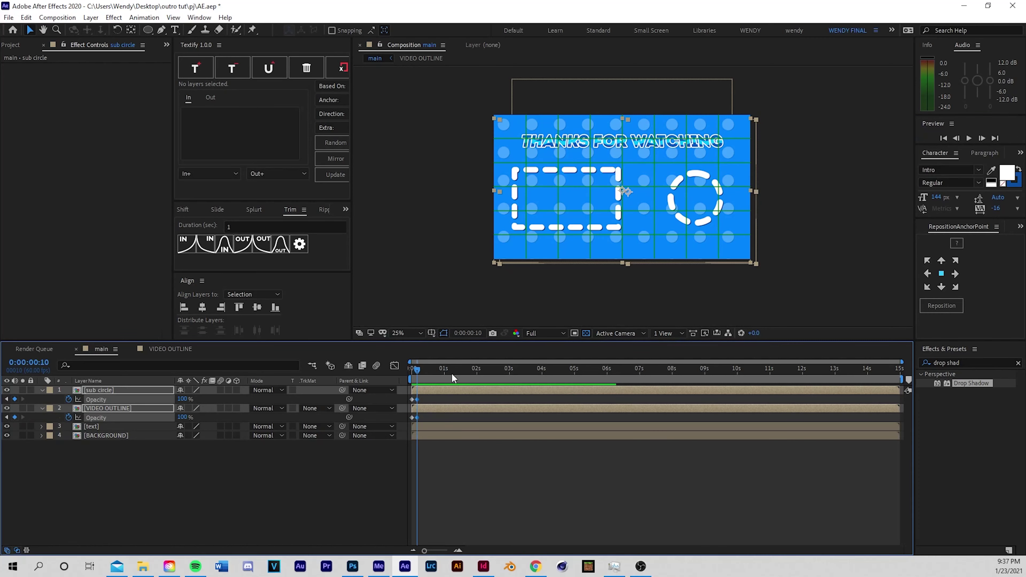
# Set the opacity of the sub circle and VIDEO OUTLINE layers to 0% at the start of the composition
pyautogui.press('Home')
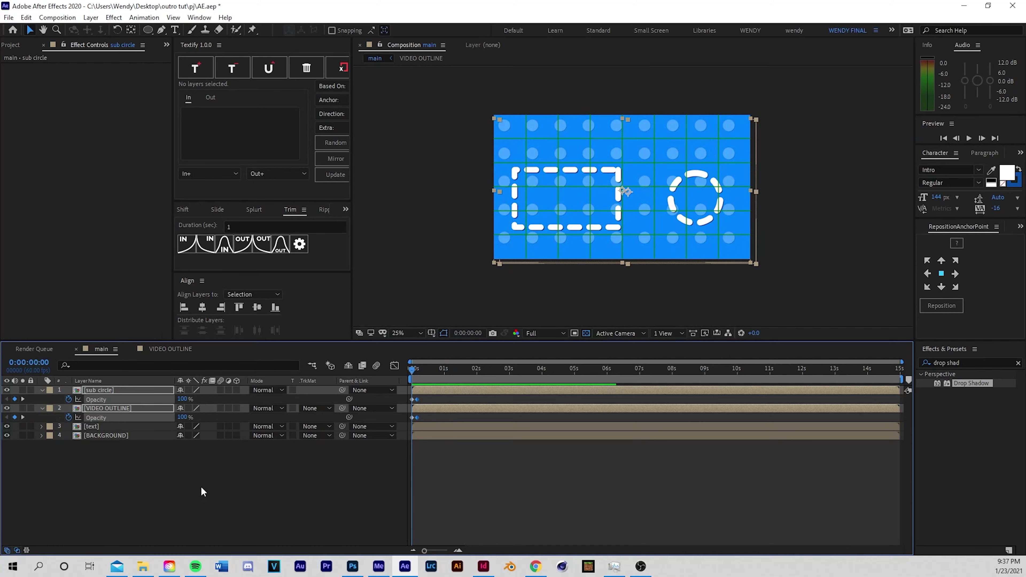
pyautogui.click(200, 486)
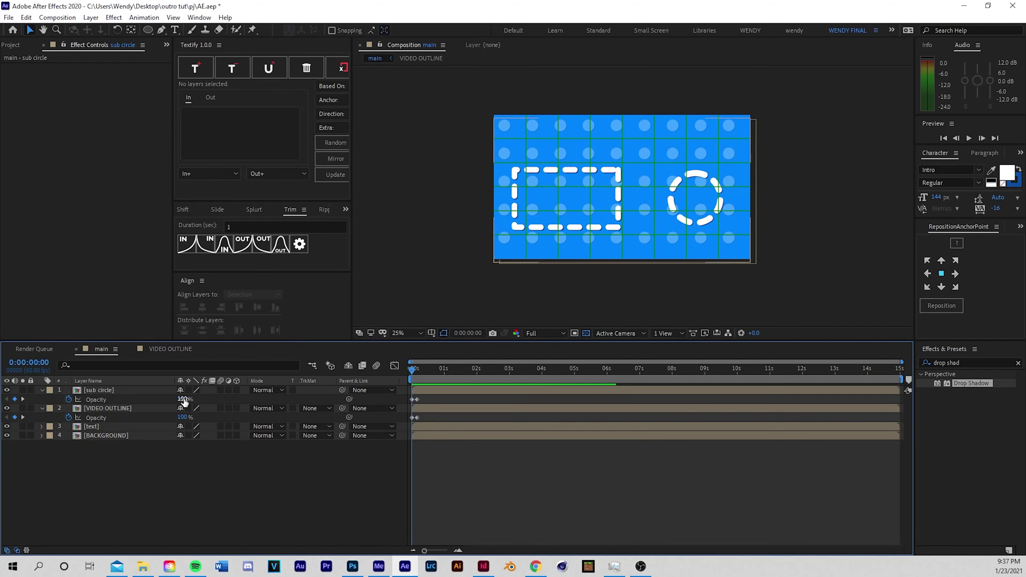
pyautogui.click(114, 390)
pyautogui.keyDown('shift'); pyautogui.click(122, 407); pyautogui.keyUp('shift')
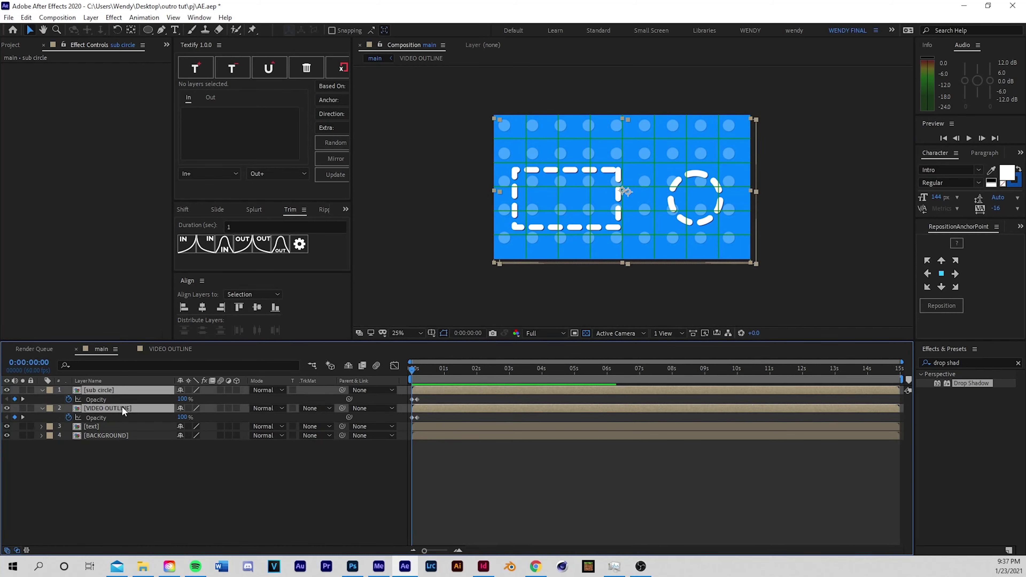
pyautogui.click(186, 395)
pyautogui.write('0')
pyautogui.press('Return')
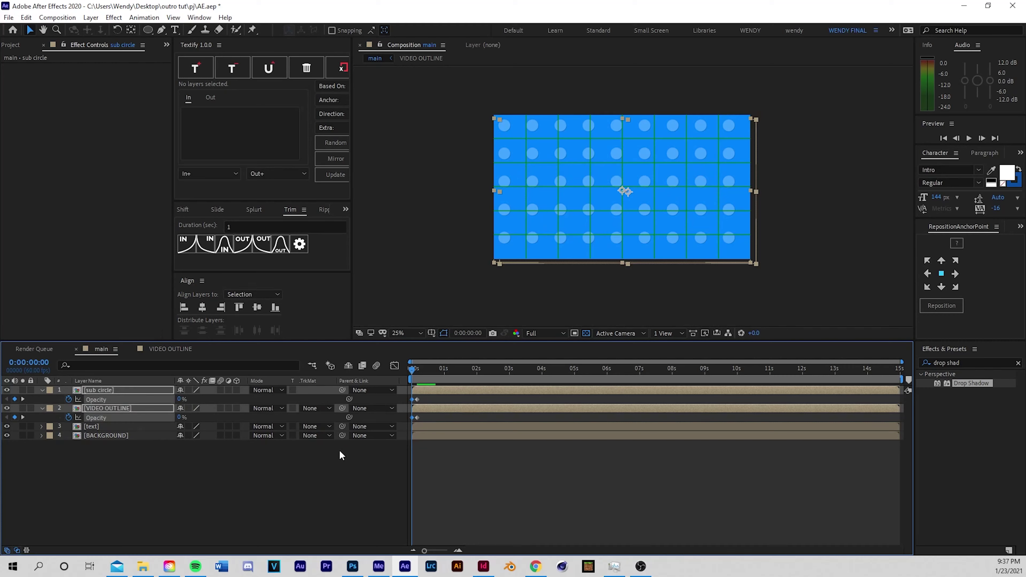
# Play back the fade-in of the dashed rectangle and circle frames several times from the start of the composition
pyautogui.click(501, 470)
pyautogui.press('space')
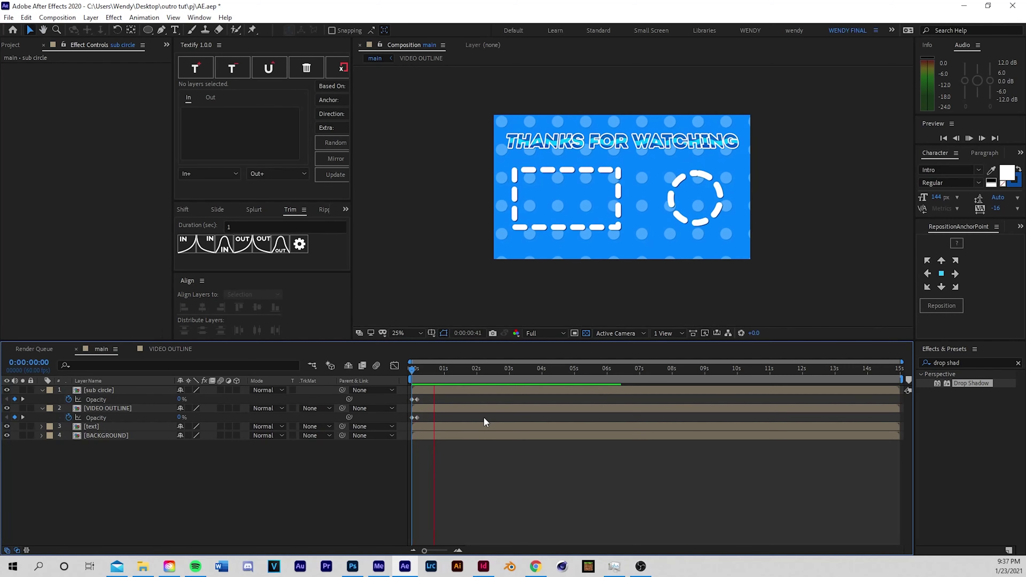
pyautogui.press('space')
pyautogui.press('space')
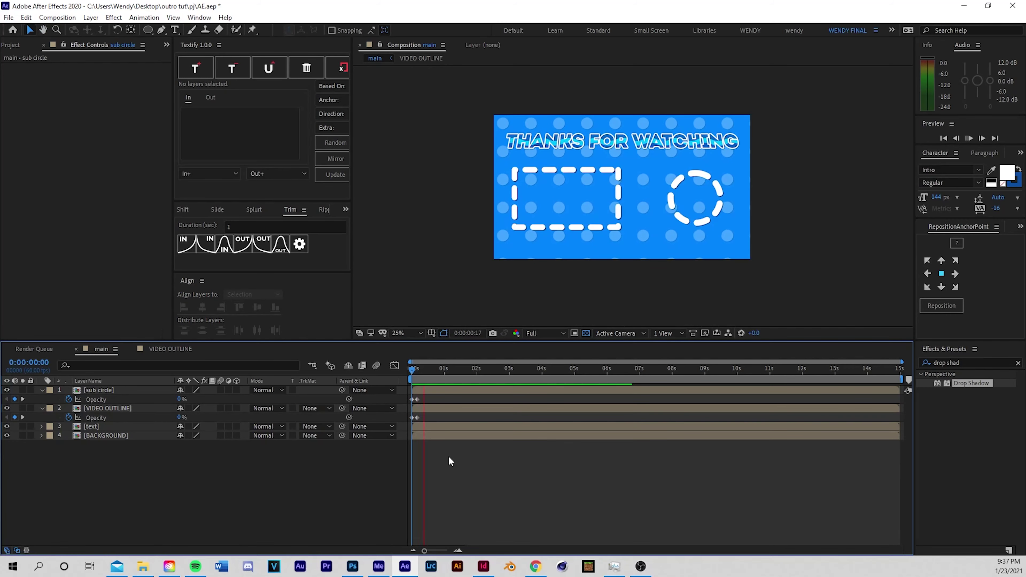
pyautogui.press('space')
pyautogui.press('space')
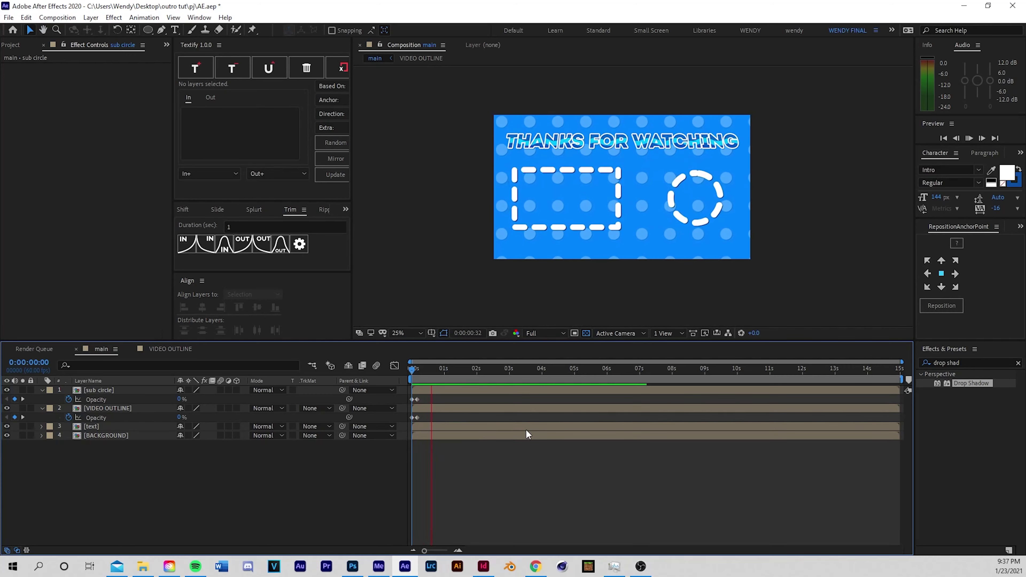
pyautogui.press('space')
# Lower the sub circle and VIDEO OUTLINE layers together, to Y positions 608 and 618 respectively
pyautogui.click(427, 368)
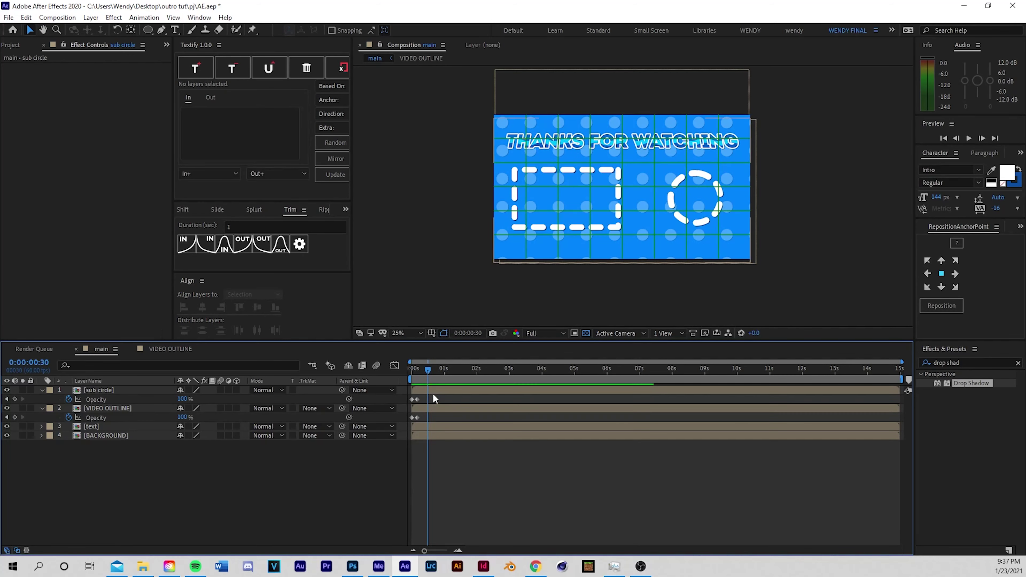
pyautogui.click(432, 391)
pyautogui.keyDown('shift'); pyautogui.click(423, 410); pyautogui.keyUp('shift')
pyautogui.press('p')
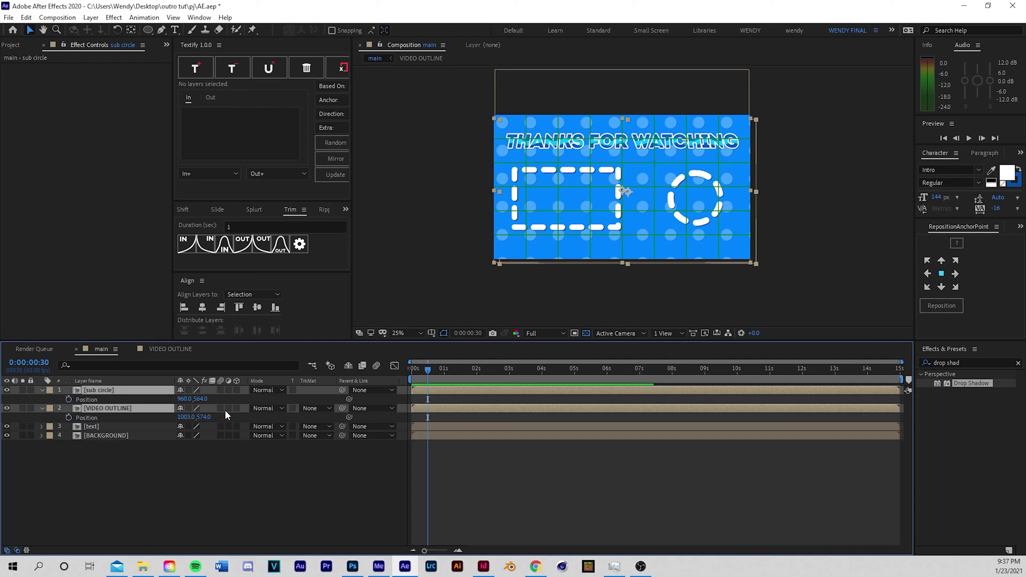
pyautogui.moveTo(206, 400); pyautogui.dragTo(231, 395)
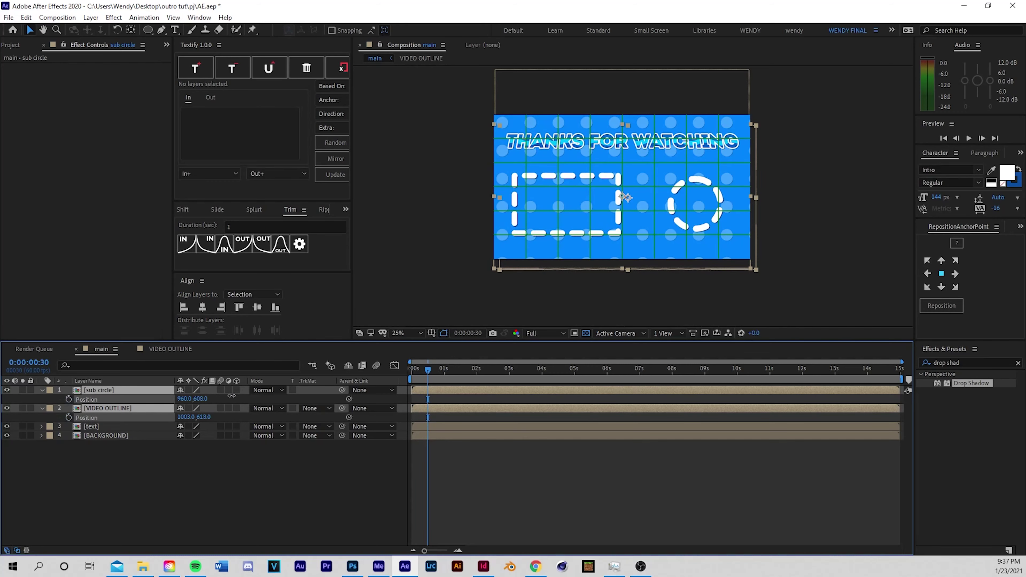
# Lower the text layer so its position is 960, 218
pyautogui.click(125, 426)
pyautogui.press('p')
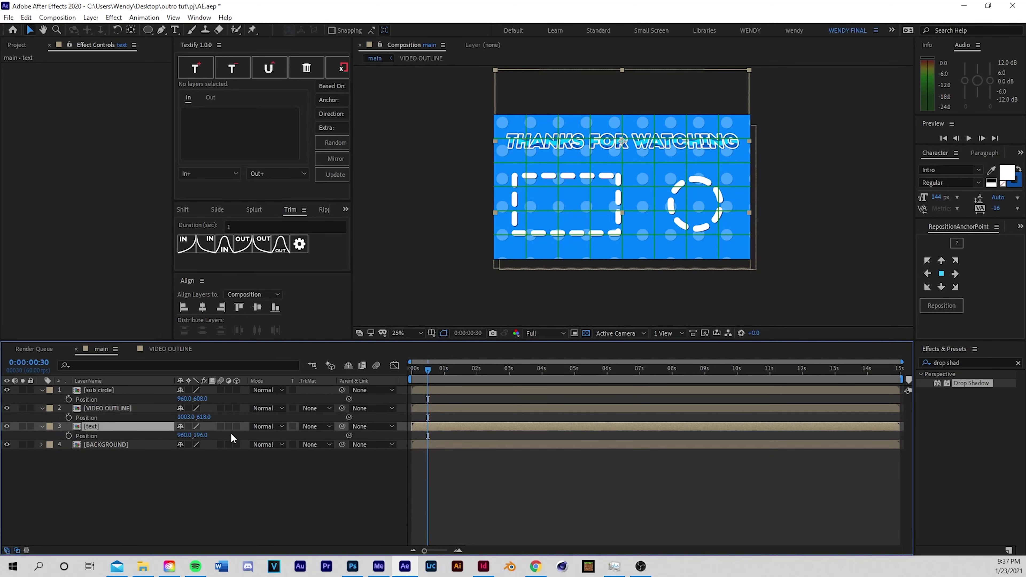
pyautogui.moveTo(198, 439); pyautogui.dragTo(203, 443)
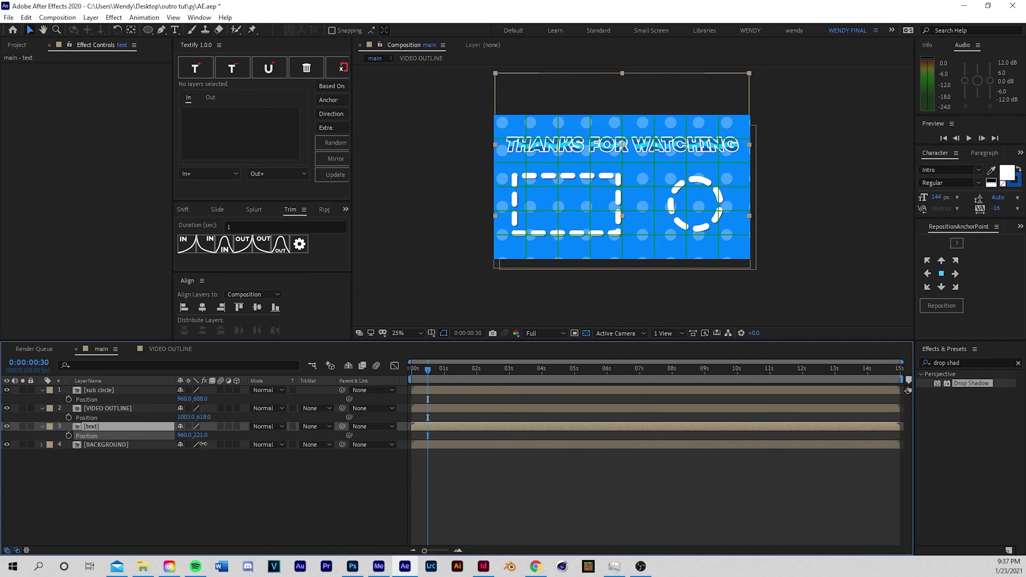
# Play back the repositioned title and frames from the start and collapse the layers' position properties
pyautogui.press('Home')
pyautogui.click(467, 464)
pyautogui.press('space')
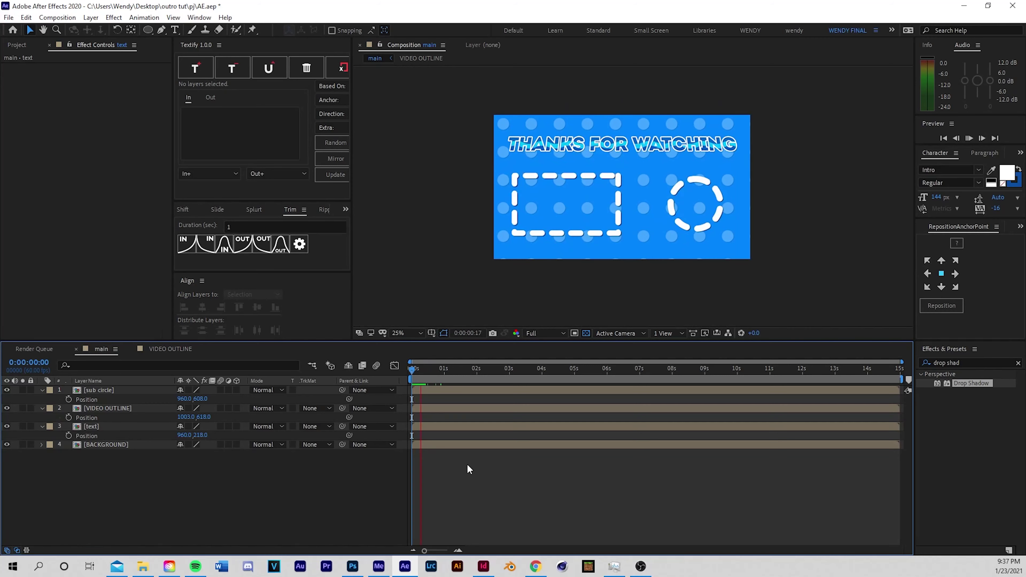
pyautogui.press('space')
pyautogui.press('space')
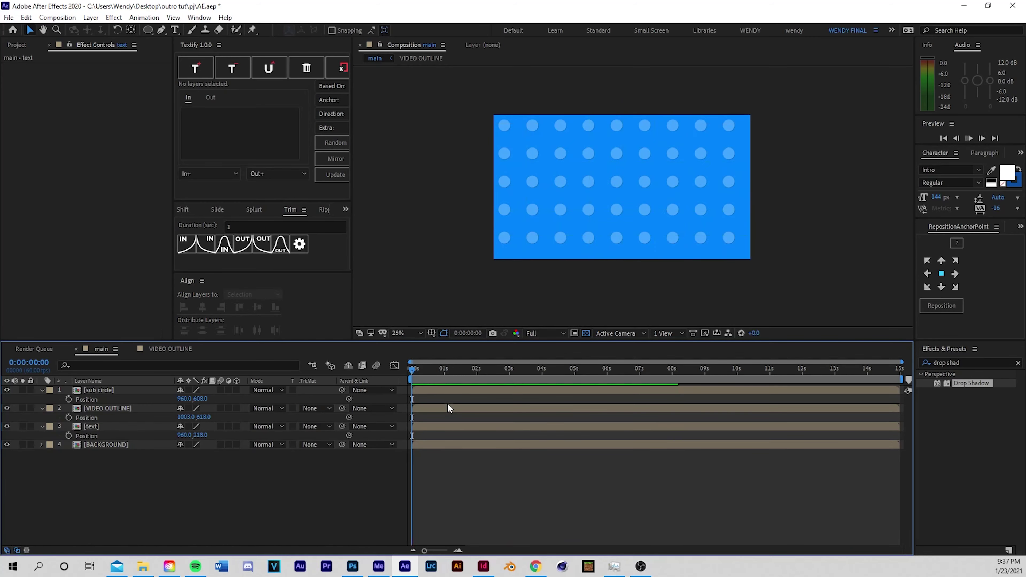
pyautogui.hotkey('ctrl', 'a')
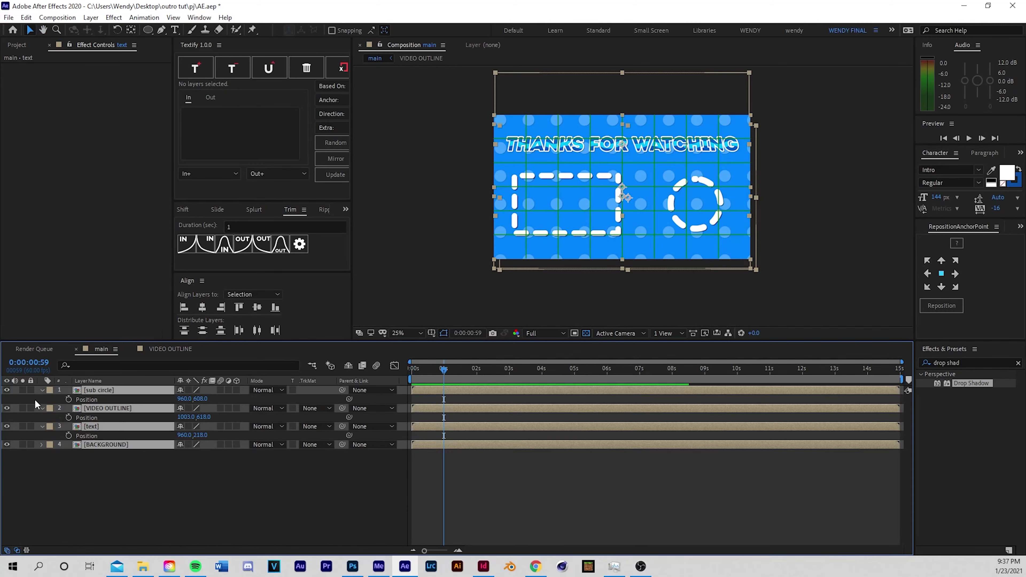
pyautogui.press('p')
pyautogui.click(504, 458)
# Replace the default expression on the text layer's Position with wiggle(2,7)
pyautogui.moveTo(452, 384)
pyautogui.mouseDown()
pyautogui.moveTo(398, 382)
pyautogui.moveTo(437, 384)
pyautogui.mouseUp()
pyautogui.click(427, 409)
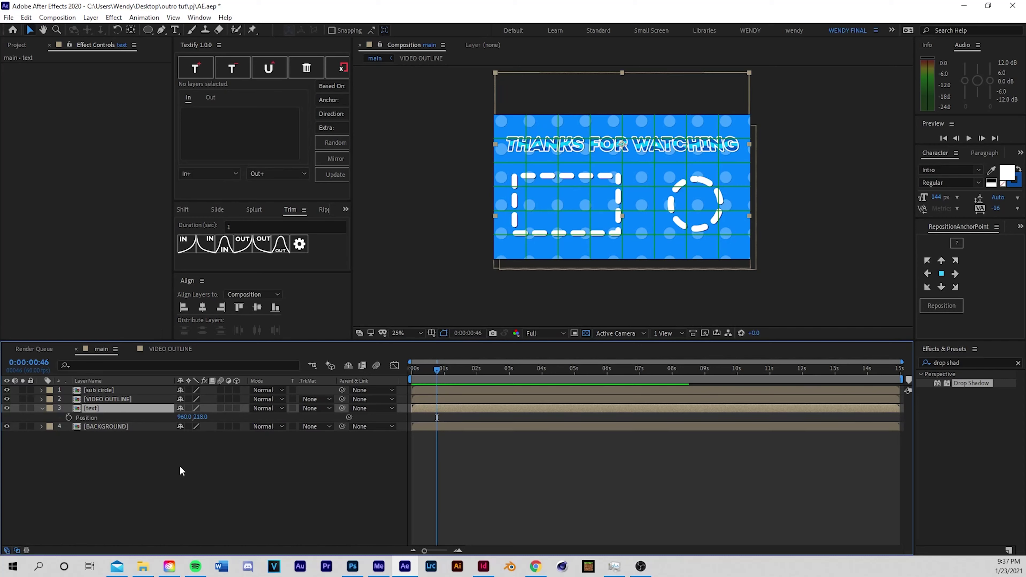
pyautogui.keyDown('alt'); pyautogui.click(69, 417); pyautogui.keyUp('alt')
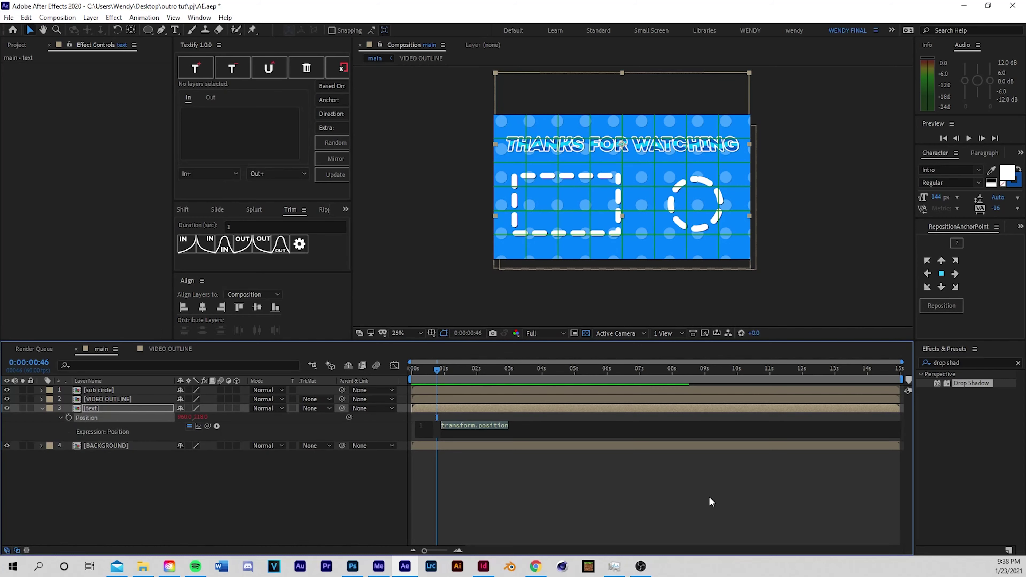
pyautogui.press('BackSpace')
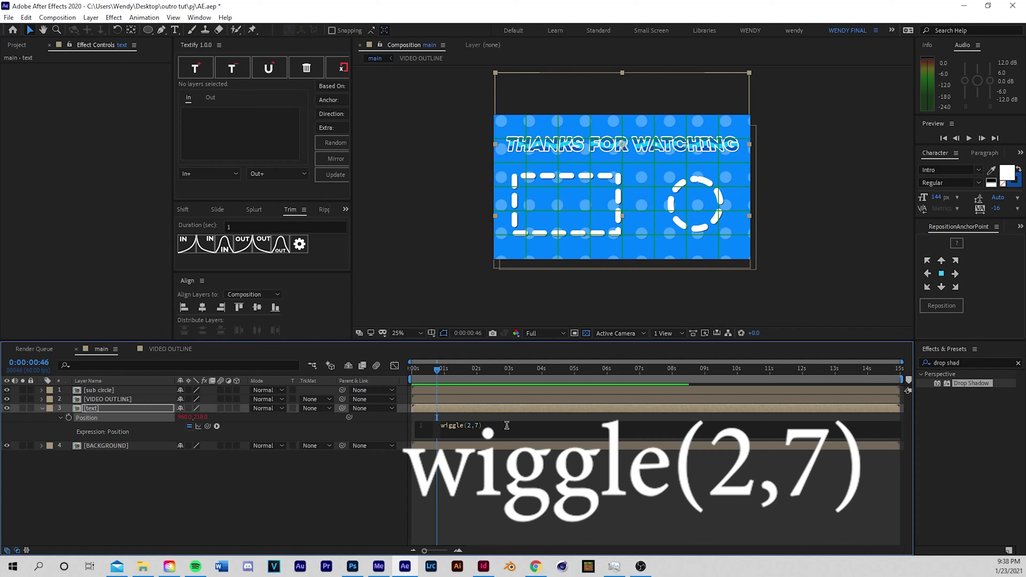
pyautogui.click(456, 505)
# Preview the title's wiggle motion up close, replaying the composition from the start
pyautogui.press('.')
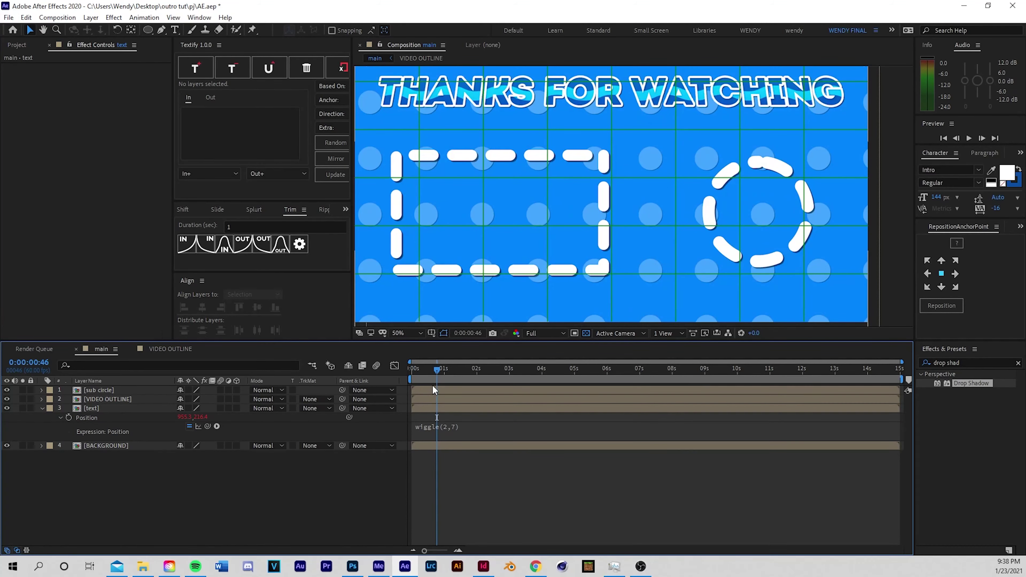
pyautogui.press('space')
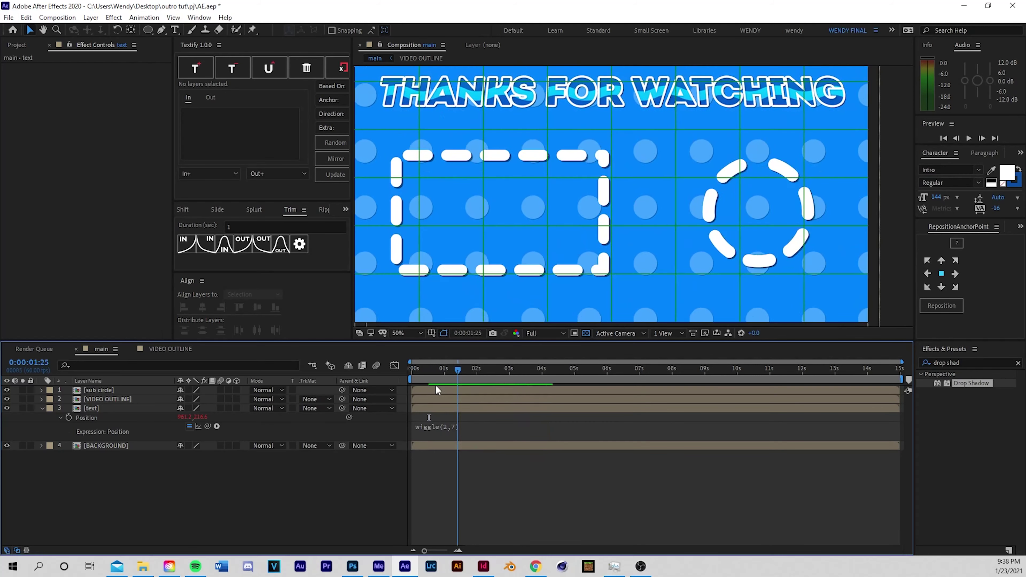
pyautogui.press('space')
pyautogui.press('space')
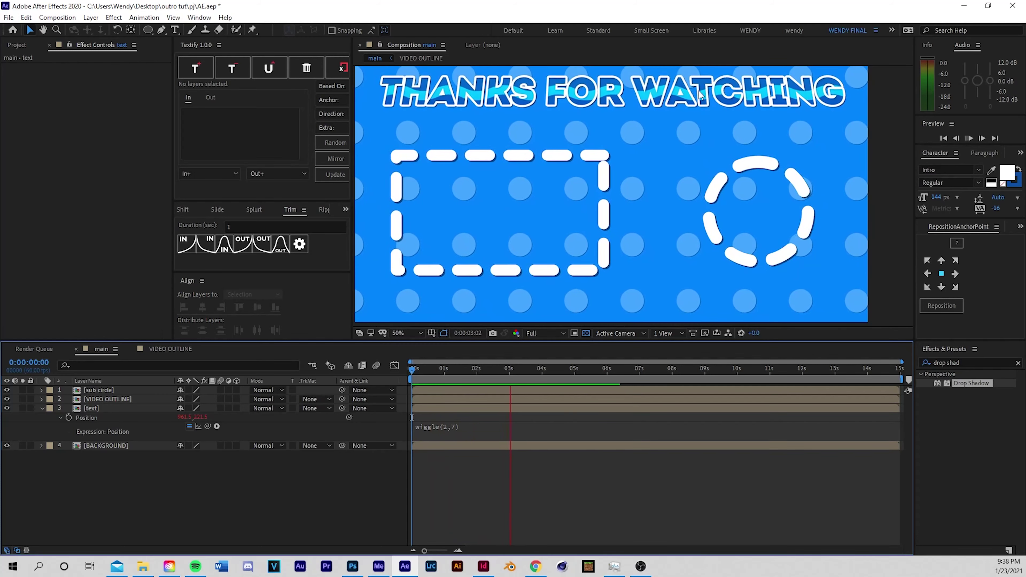
pyautogui.scroll(-2, 633, 164)
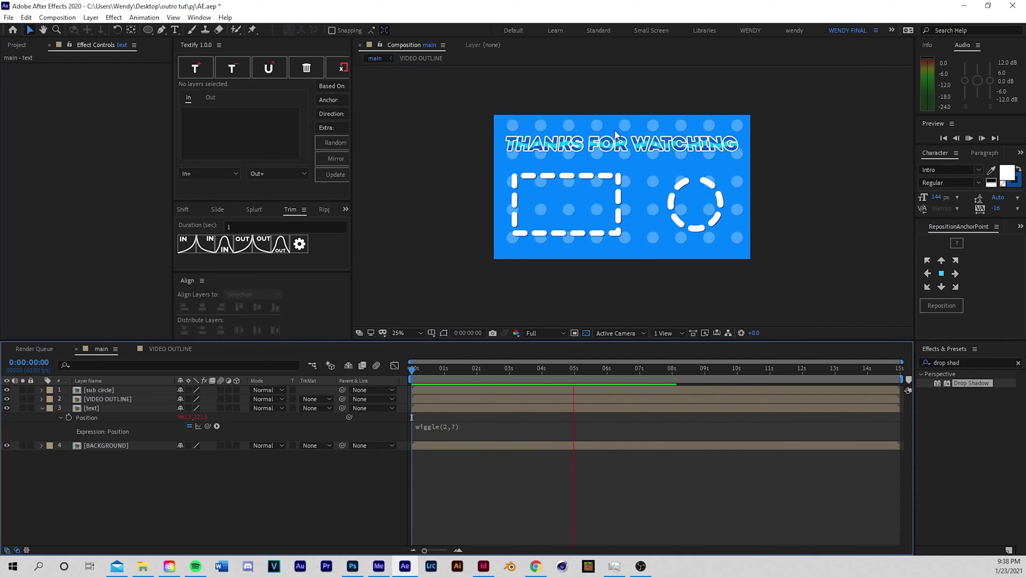